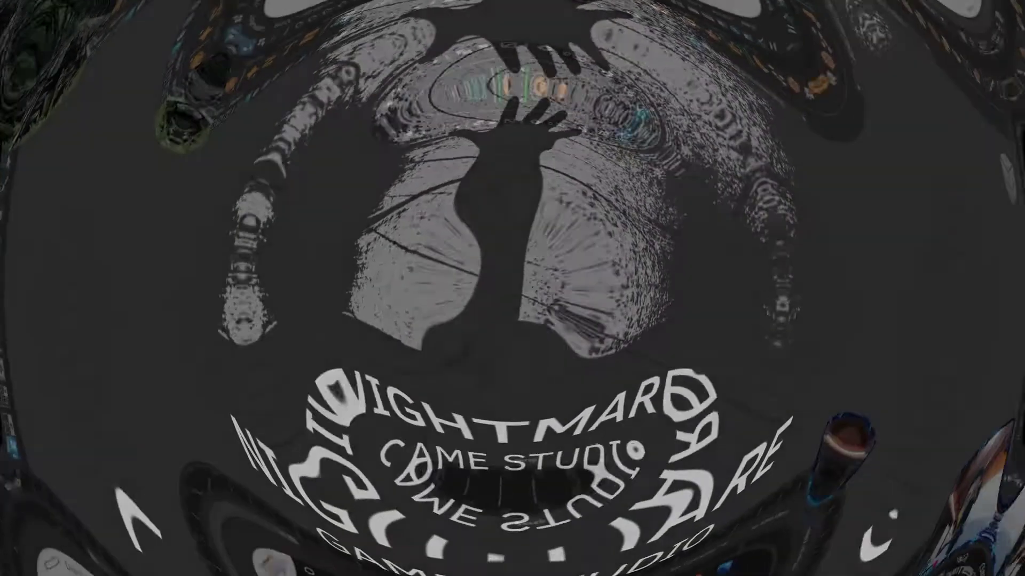
- Stretch the cube into a long narrow box and reposition its end vertices
key(r)
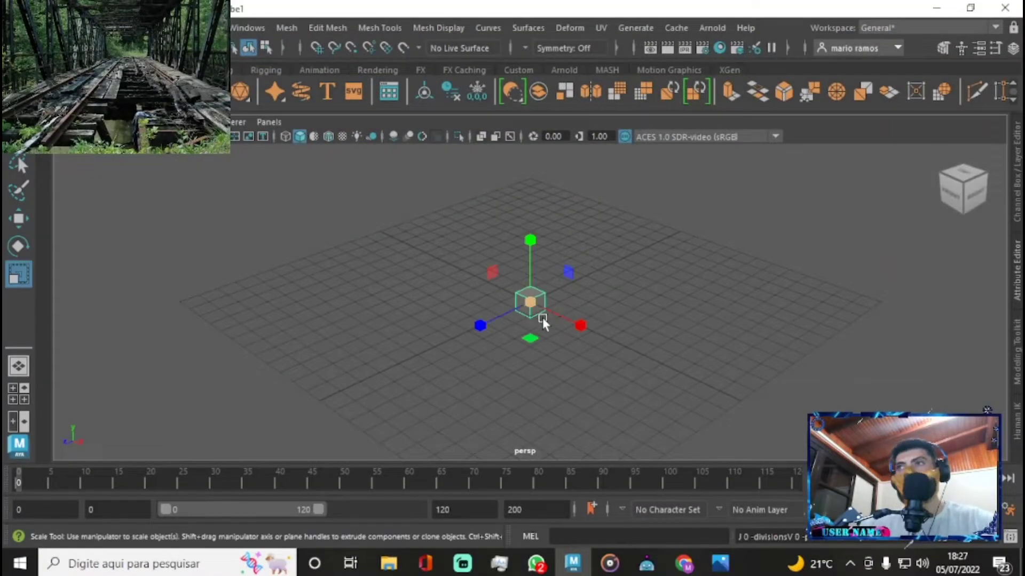
drag(531, 370, 618, 247)
drag(484, 170, 591, 285)
key(4)
scroll(553, 187, down, 3)
key(w)
drag(600, 172, 523, 442)
- Select the box's upper-edge vertices, then its top face, and frame the box
click(912, 165)
key(5)
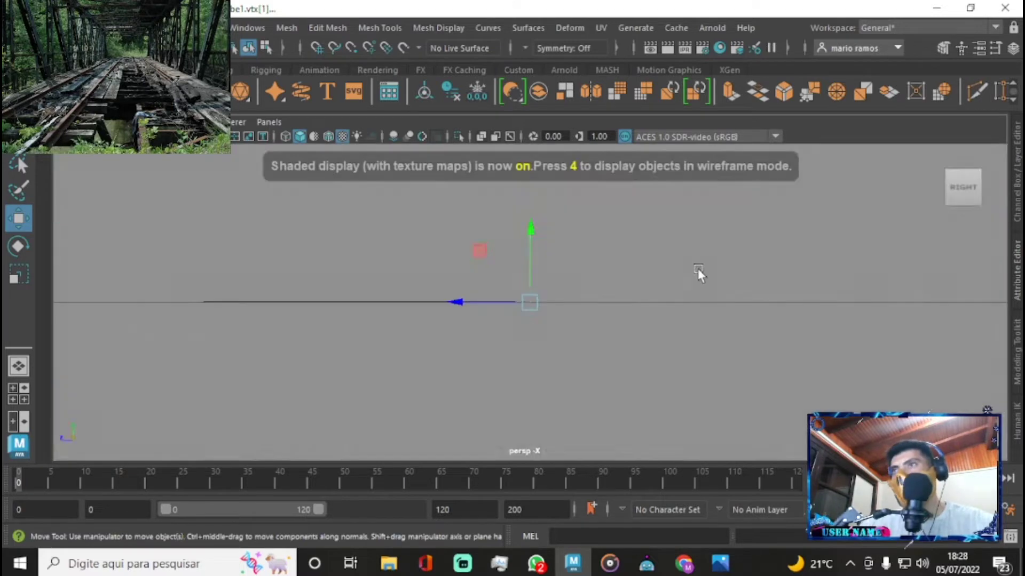
drag(409, 247, 535, 258)
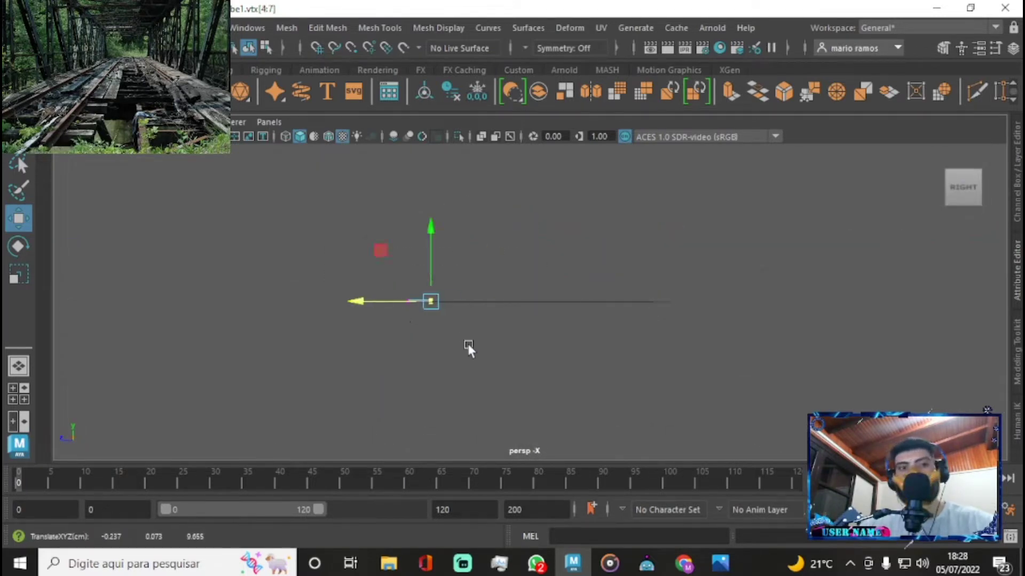
alt+drag(469, 347, 487, 323)
alt+middle_drag(488, 322, 694, 339)
click(688, 344)
scroll(679, 320, up, 3)
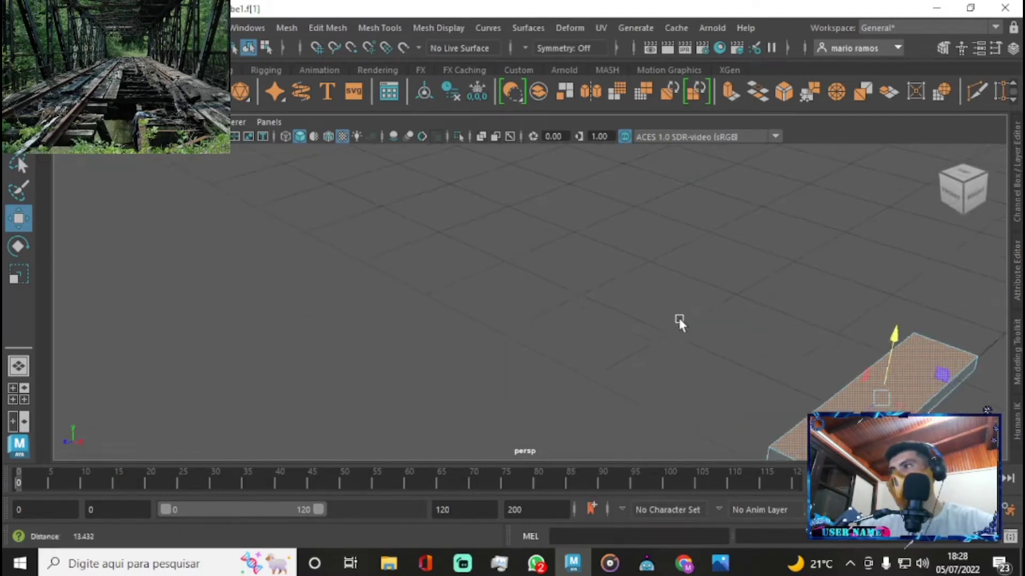
key(f)
- Extrude the top face twice to build the rail profile, undoing the extra extrusion and vertex move
key(ctrl+e)
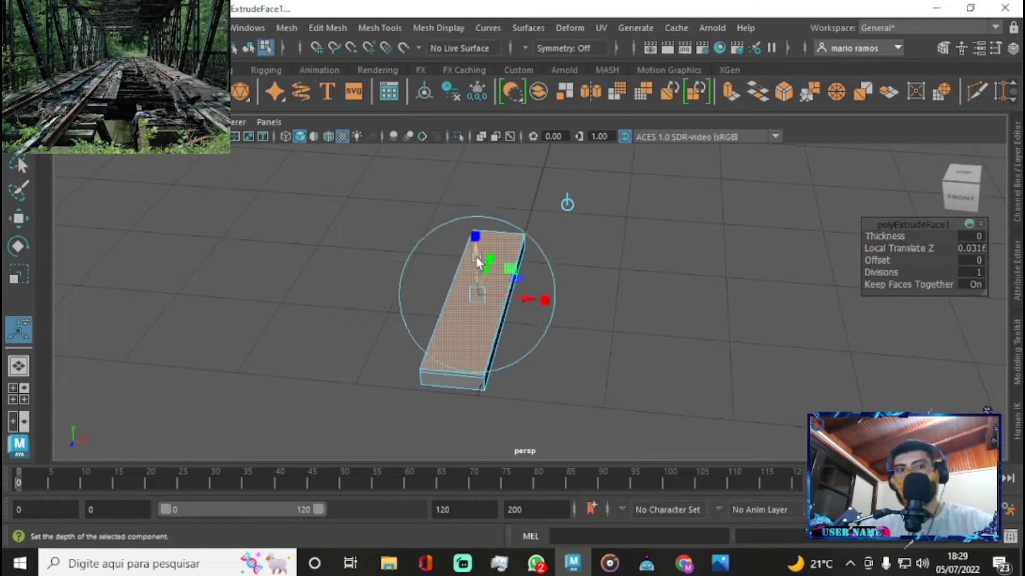
alt+drag(476, 256, 684, 254)
key(ctrl+e)
mouse_move(528, 287)
mouse_down()
mouse_move(532, 261)
mouse_move(425, 337)
mouse_move(530, 287)
mouse_move(527, 254)
mouse_up()
key(ctrl+e)
key(ctrl+e)
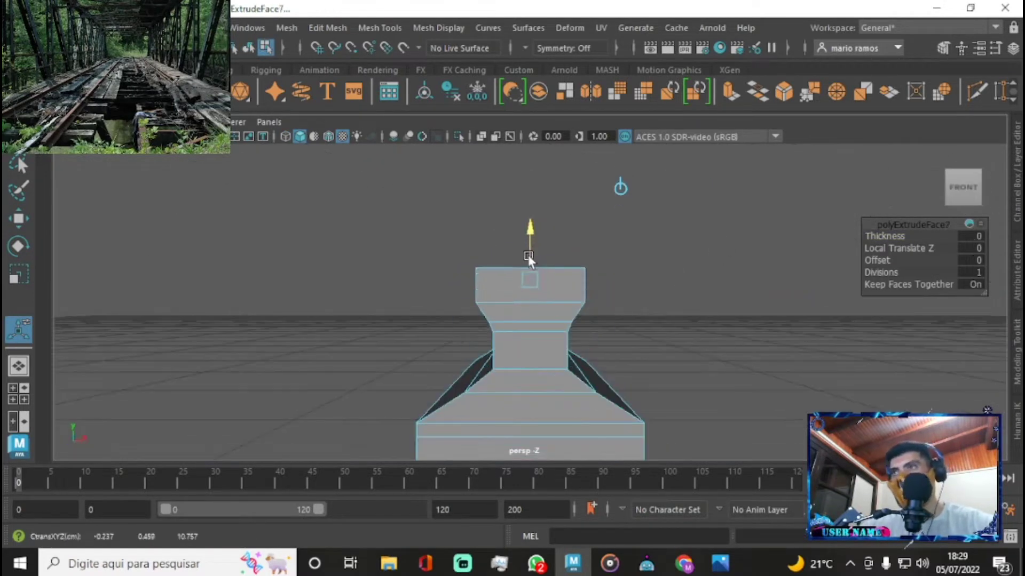
key(ctrl+z)
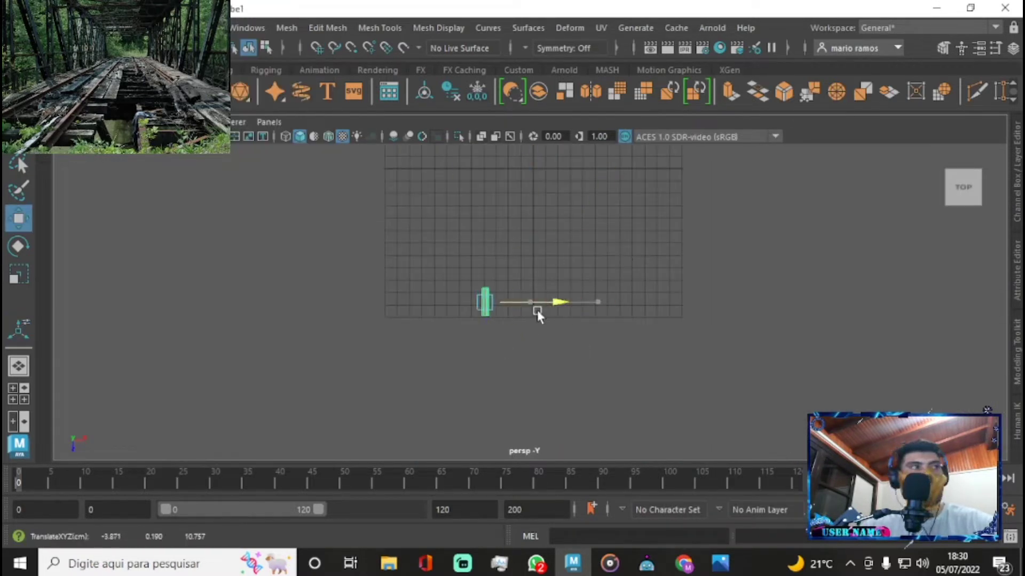
key(ctrl+z)
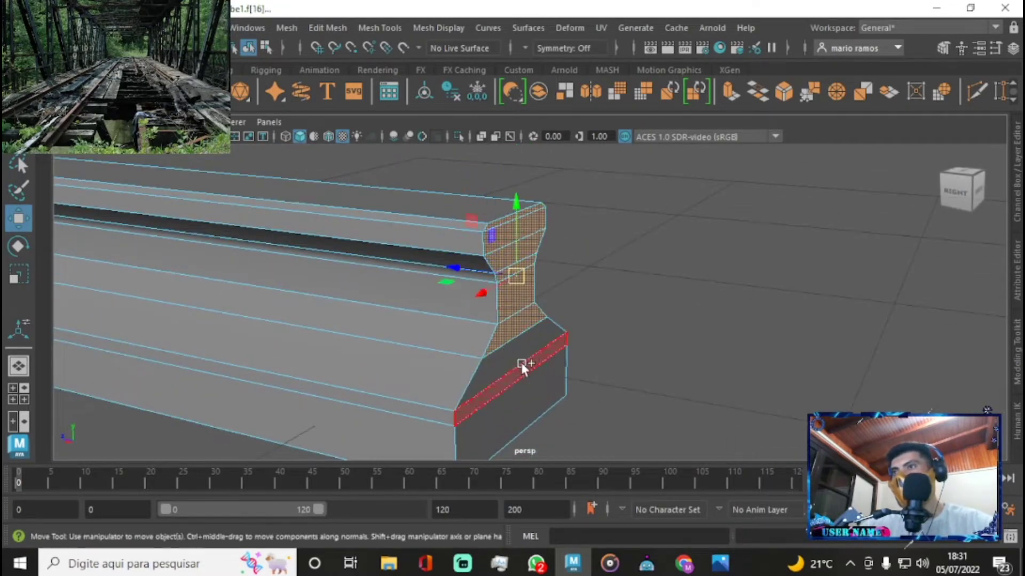
- Extrude the rail's end face far out to lengthen the rail
click(533, 386)
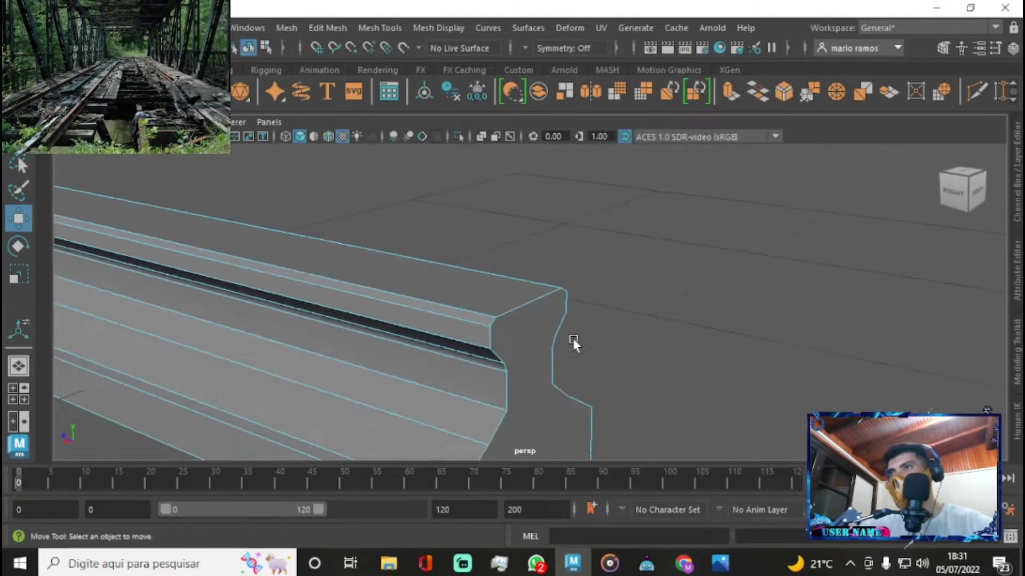
click(730, 91)
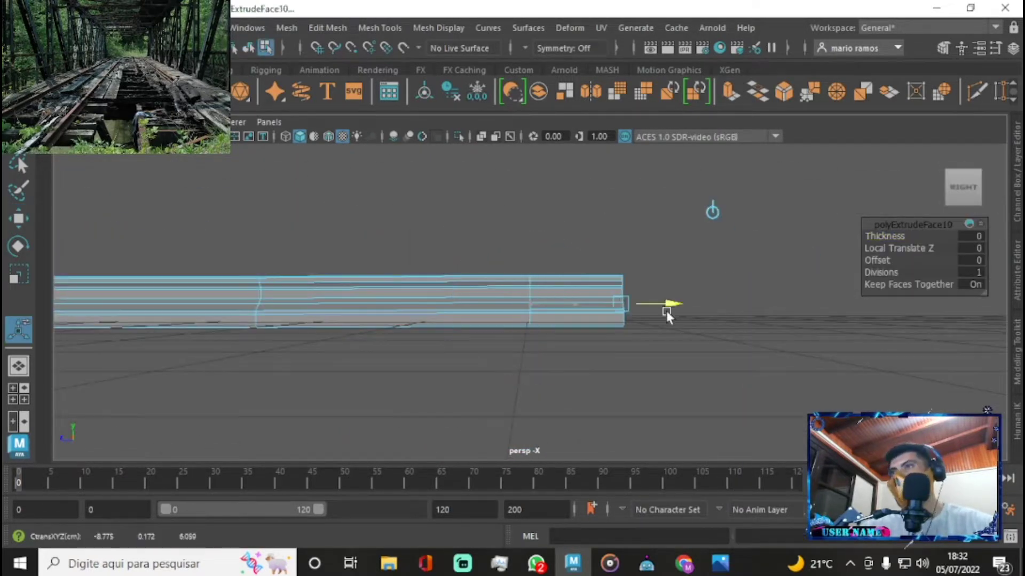
key(t)
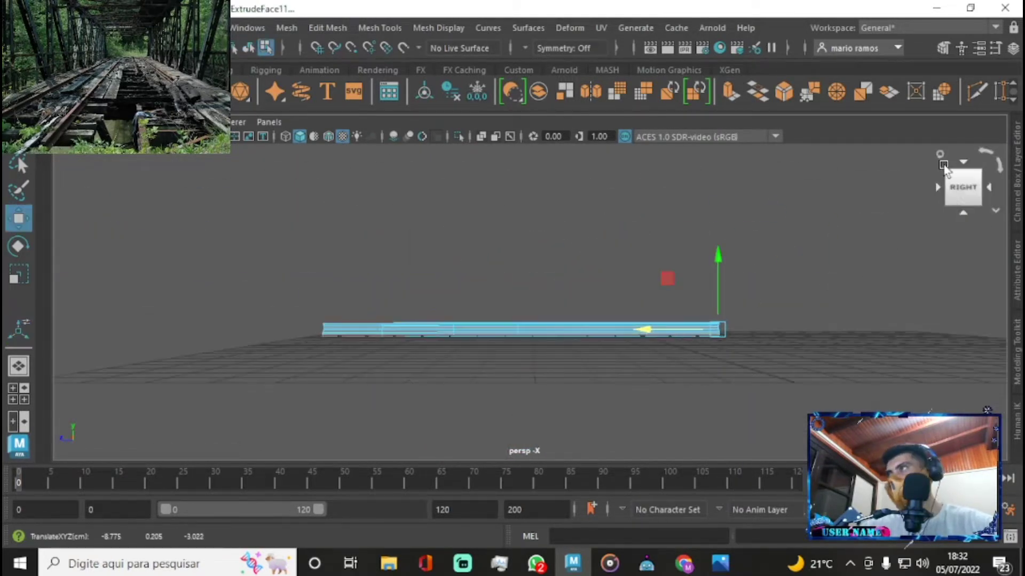
alt+drag(952, 158, 741, 303)
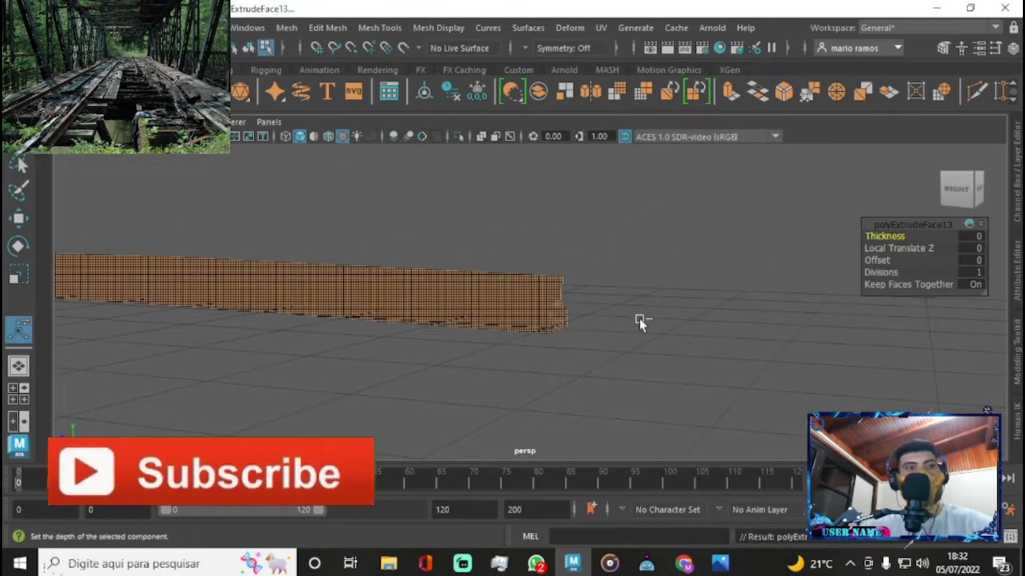
key(ctrl+e)
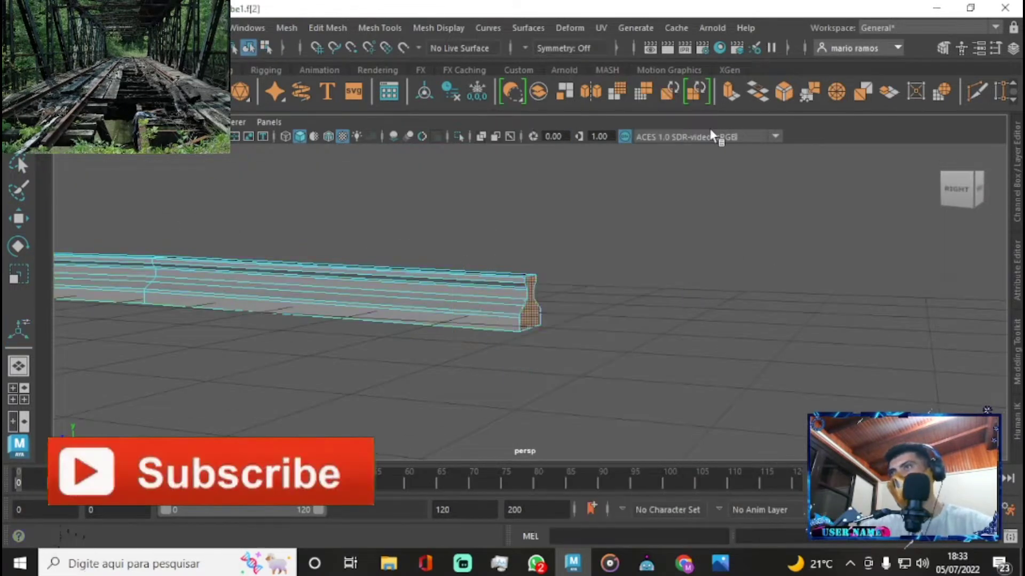
drag(639, 318, 792, 332)
- Inspect the lengthened rail from above in wireframe and shaded views
right_click(400, 187)
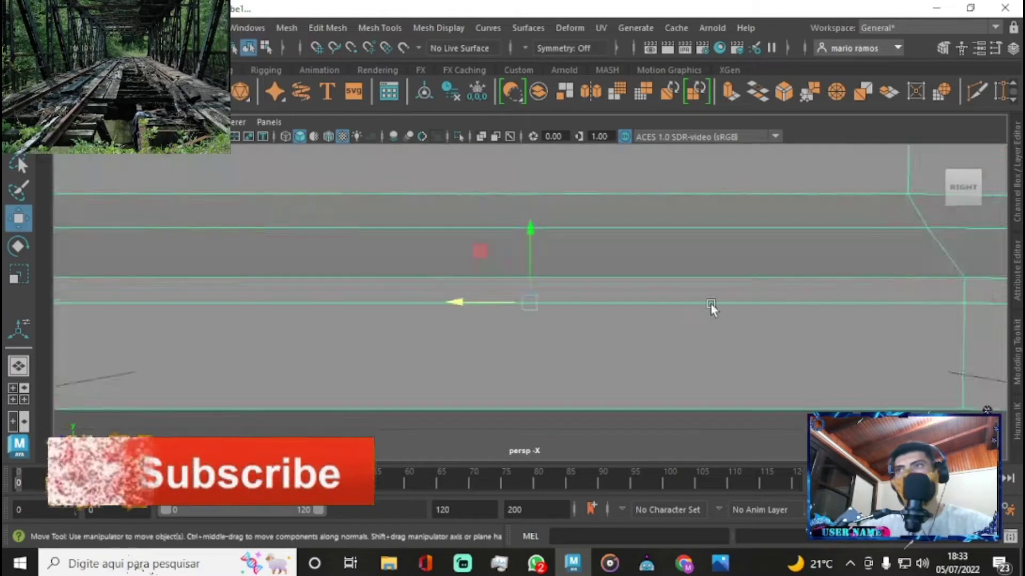
key(4)
key(q)
click(962, 172)
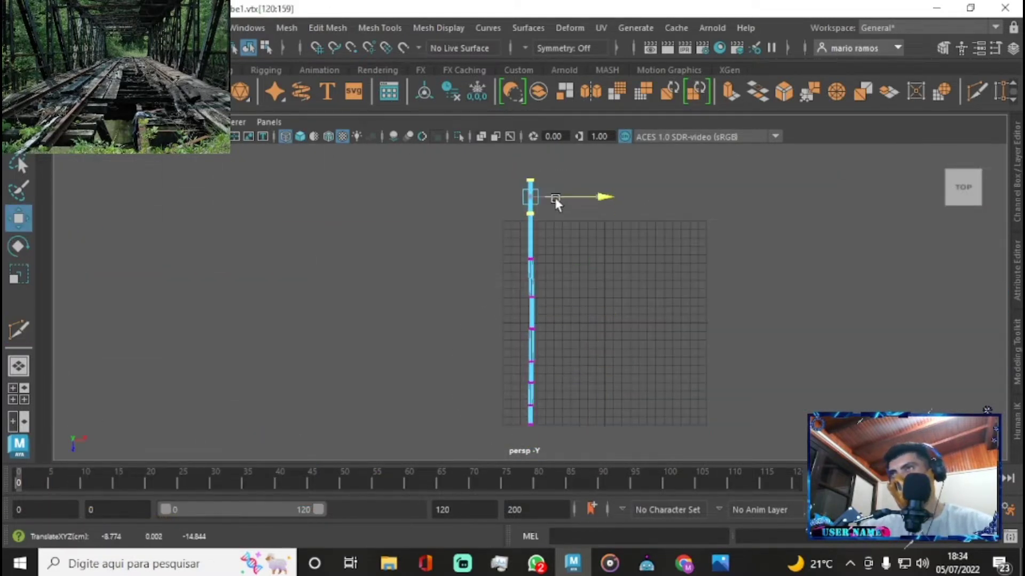
alt+drag(555, 198, 510, 279)
right_drag(509, 278, 509, 235)
key(5)
mouse_move(452, 265)
alt+mouse_down()
mouse_move(362, 292)
mouse_move(519, 287)
alt+mouse_up()
- Select the vertices at the rail's far end from the top view
click(963, 189)
key(4)
right_drag(582, 177, 581, 142)
drag(513, 395, 556, 419)
key(5)
mouse_move(572, 153)
alt+mouse_down()
mouse_move(550, 268)
mouse_move(476, 268)
mouse_move(245, 431)
alt+mouse_up()
- Select the right-hand rail and switch to editing its vertices
click(476, 268)
mouse_move(529, 315)
alt+mouse_down()
mouse_move(361, 315)
mouse_move(517, 316)
mouse_move(329, 343)
mouse_move(498, 297)
mouse_move(520, 322)
alt+mouse_up()
click(425, 316)
key(F9)
drag(827, 213, 727, 272)
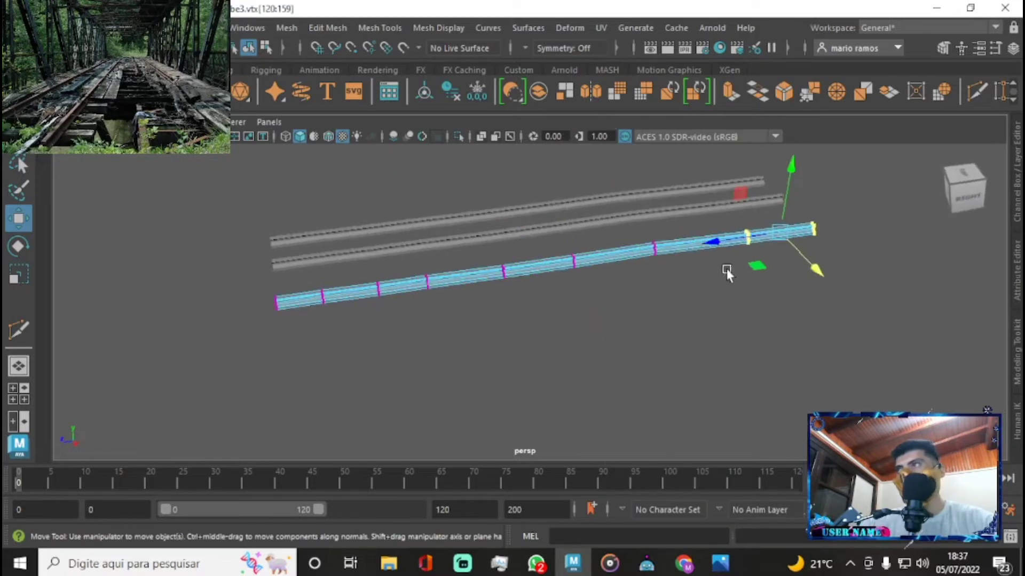
- Cap the rail's open end with Append to Polygon by picking its border edges
drag(546, 252, 550, 255)
mouse_move(550, 256)
alt+mouse_down()
mouse_move(720, 283)
mouse_move(521, 347)
mouse_move(729, 264)
mouse_move(509, 299)
mouse_move(512, 312)
alt+mouse_up()
key(4)
key(6)
click(480, 368)
key(Return)
mouse_move(480, 368)
alt+mouse_down()
mouse_move(422, 360)
mouse_move(457, 338)
alt+mouse_up()
click(423, 361)
click(521, 274)
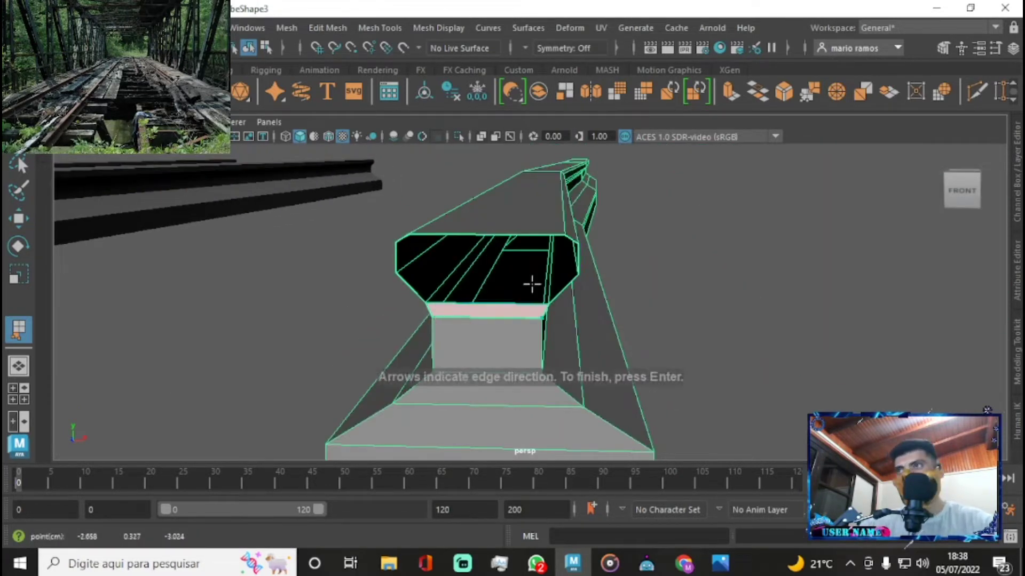
key(Return)
- Stretch the new block sideways across beneath the rails as a sleeper beam
mouse_move(579, 262)
alt+mouse_down()
mouse_move(797, 233)
mouse_move(463, 273)
alt+mouse_up()
key(q)
click(463, 275)
key(w)
alt+drag(626, 327, 635, 333)
key(F9)
mouse_move(167, 313)
mouse_down()
mouse_move(643, 358)
mouse_move(658, 321)
mouse_move(469, 323)
mouse_move(834, 313)
mouse_up()
key(4)
drag(529, 332, 562, 301)
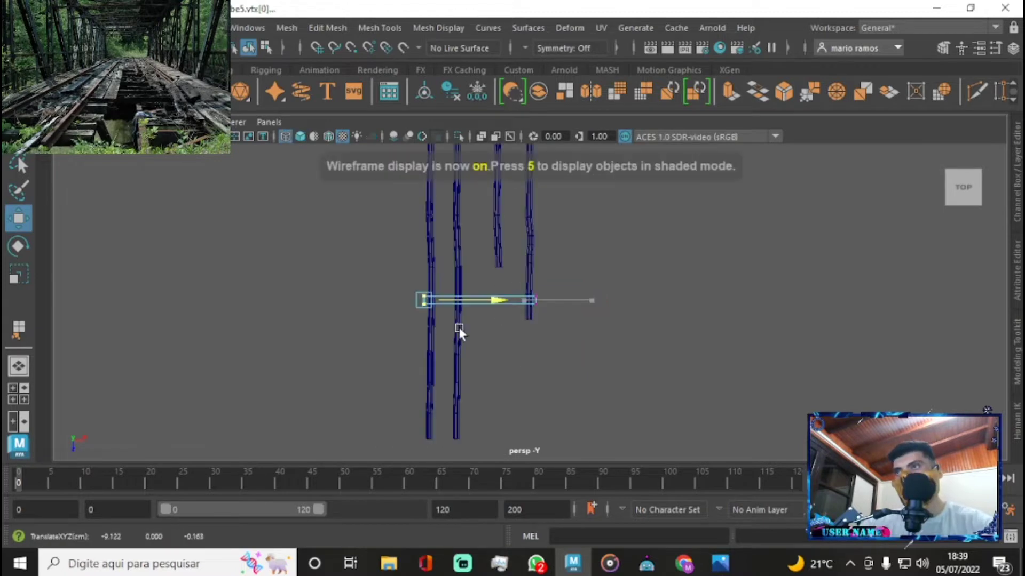
- Select the vertices at the block's end and shrink its end face
key(5)
mouse_move(641, 267)
alt+mouse_down()
mouse_move(804, 226)
mouse_move(533, 245)
mouse_move(715, 110)
alt+mouse_up()
right_drag(715, 110, 741, 310)
mouse_move(741, 310)
alt+mouse_down()
mouse_move(691, 269)
mouse_move(521, 418)
mouse_move(472, 442)
alt+mouse_up()
click(963, 189)
key(4)
drag(526, 312, 528, 279)
key(5)
- Add an edge loop near the beam's end, move vertices to shape it, and select its corner vertices
ctrl+click(610, 270)
key(q)
key(4)
mouse_move(344, 389)
mouse_down()
mouse_move(710, 279)
mouse_move(723, 294)
mouse_up()
key(w)
mouse_move(539, 315)
mouse_down()
mouse_move(613, 327)
mouse_move(480, 270)
mouse_move(430, 309)
mouse_up()
key(5)
click(335, 283)
click(687, 271)
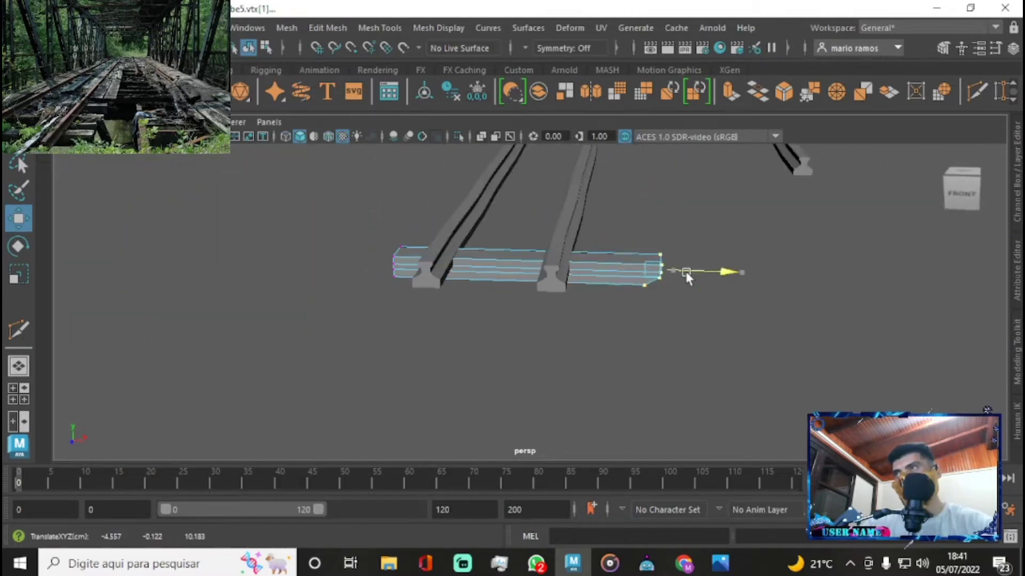
- Move the beam's corner vertex sideways to rough up the end
alt+drag(686, 271, 296, 270)
mouse_move(327, 318)
alt+mouse_down()
mouse_move(540, 376)
mouse_move(613, 344)
alt+mouse_up()
key(4)
key(6)
mouse_move(725, 283)
alt+mouse_down()
mouse_move(539, 241)
mouse_move(616, 324)
mouse_move(678, 369)
mouse_move(571, 321)
mouse_move(792, 328)
mouse_move(709, 365)
mouse_move(342, 393)
alt+mouse_up()
- Select corner vertices on the sleeper pieces, then frame a piece beside the rails
key(F9)
click(315, 425)
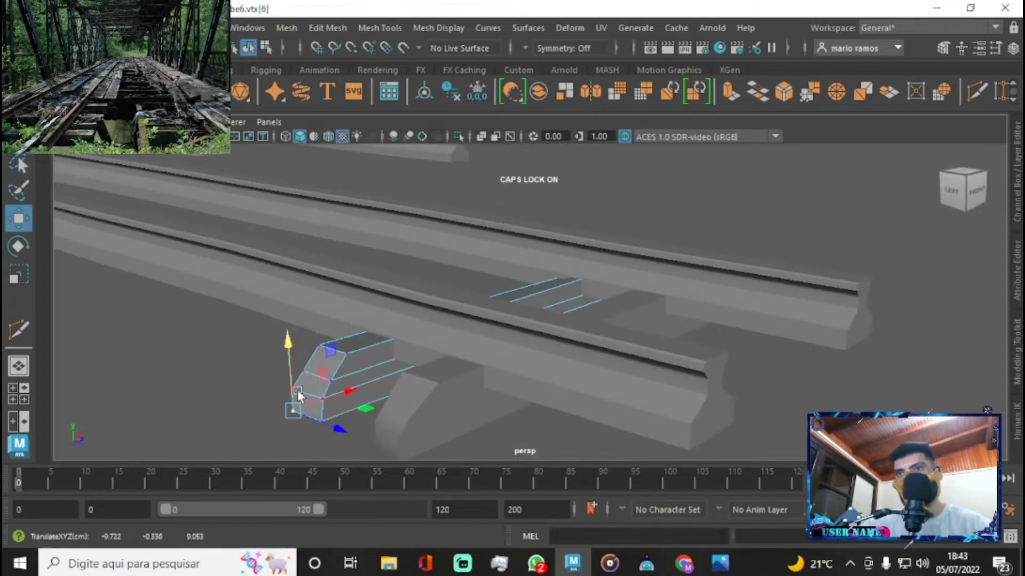
mouse_move(365, 383)
alt+mouse_down()
mouse_move(683, 270)
mouse_move(537, 385)
mouse_move(738, 357)
mouse_move(746, 146)
mouse_move(889, 378)
mouse_move(741, 351)
mouse_move(592, 286)
mouse_move(613, 267)
mouse_move(786, 302)
mouse_move(762, 258)
mouse_move(382, 302)
alt+mouse_up()
click(782, 341)
click(889, 378)
click(628, 331)
key(f)
- Select a whole sleeper and inspect the track along the rails
key(4)
mouse_move(601, 294)
alt+mouse_down()
mouse_move(512, 258)
mouse_move(706, 303)
mouse_move(613, 316)
mouse_move(618, 325)
mouse_move(527, 223)
alt+mouse_up()
key(5)
key(4)
right_drag(651, 164, 651, 144)
key(5)
mouse_move(709, 344)
alt+mouse_down()
mouse_move(545, 302)
mouse_move(568, 294)
alt+mouse_up()
mouse_move(567, 330)
alt+mouse_down()
mouse_move(771, 297)
mouse_move(508, 324)
mouse_move(872, 297)
mouse_move(430, 286)
mouse_move(540, 309)
mouse_move(492, 337)
mouse_move(717, 320)
mouse_move(675, 308)
alt+mouse_up()
key(4)
key(5)
- Return to object selection, zoom toward the rail piece, and bring up the modelling marking menu
key(F8)
key(4)
key(5)
mouse_move(521, 222)
alt+mouse_down()
mouse_move(537, 293)
mouse_move(389, 270)
mouse_move(667, 298)
mouse_move(576, 272)
mouse_move(608, 293)
alt+mouse_up()
mouse_move(518, 382)
alt+mouse_down()
mouse_move(558, 229)
mouse_move(644, 245)
mouse_move(390, 228)
mouse_move(627, 256)
alt+mouse_up()
right_click(602, 137)
- Insert an edge loop across the rail piece and slide it to the left
key(y)
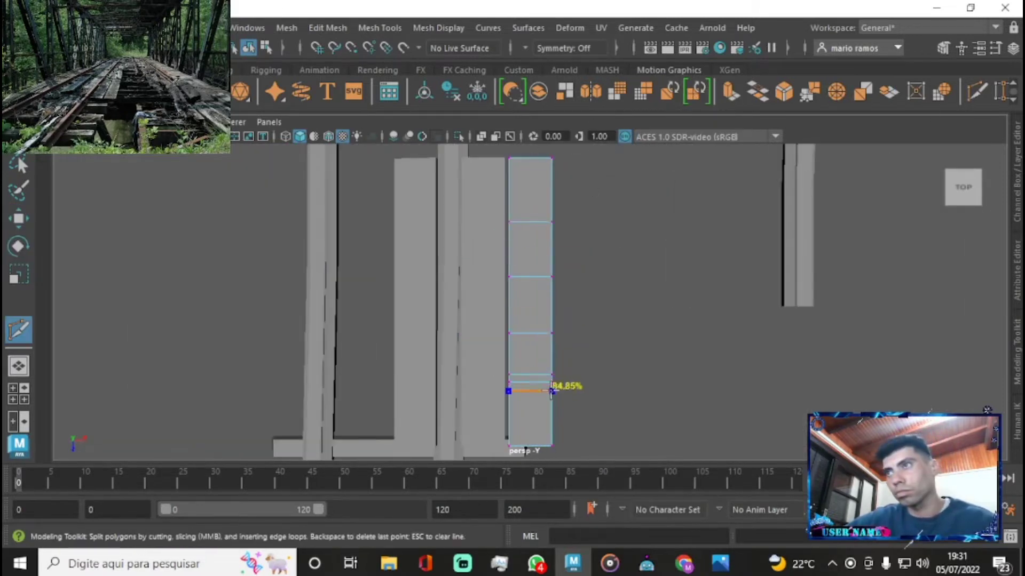
ctrl+click(551, 391)
key(4)
key(w)
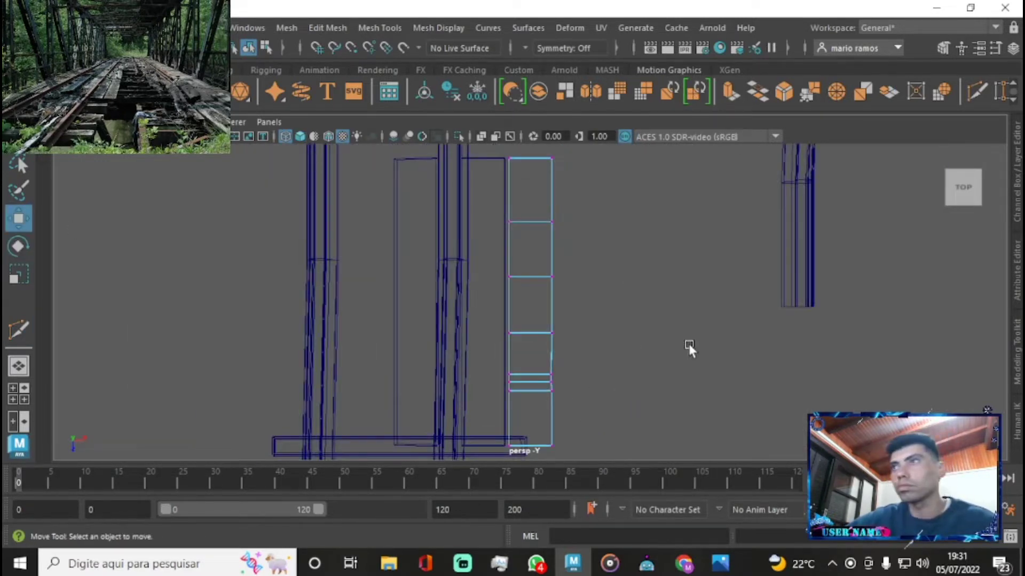
key(w)
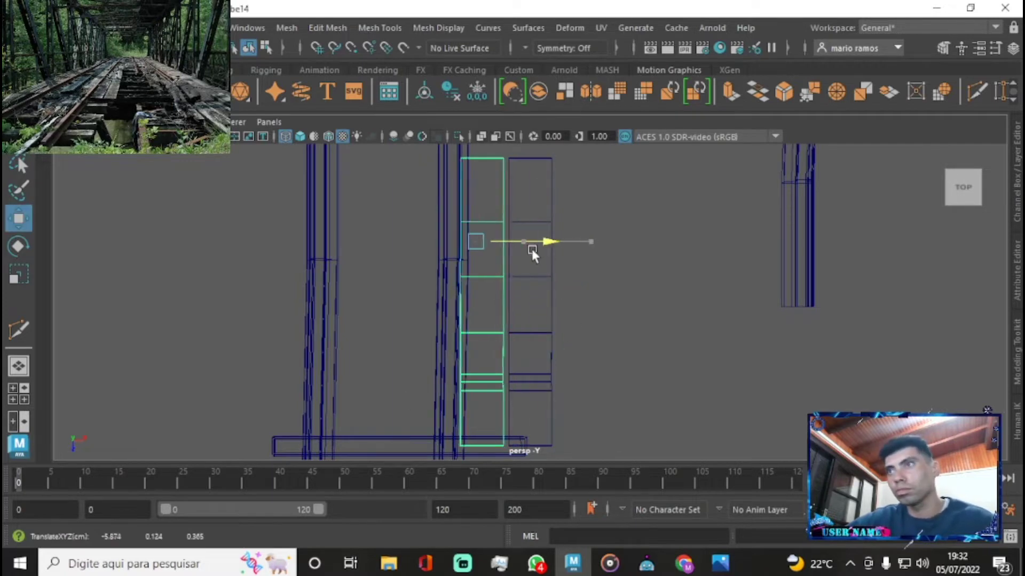
middle_drag(530, 251, 485, 265)
key(5)
- Frame the rail piece and orbit out to view the whole track
alt+drag(484, 265, 789, 251)
key(f)
key(e)
mouse_move(508, 258)
alt+mouse_down()
mouse_move(681, 300)
mouse_move(549, 270)
alt+mouse_up()
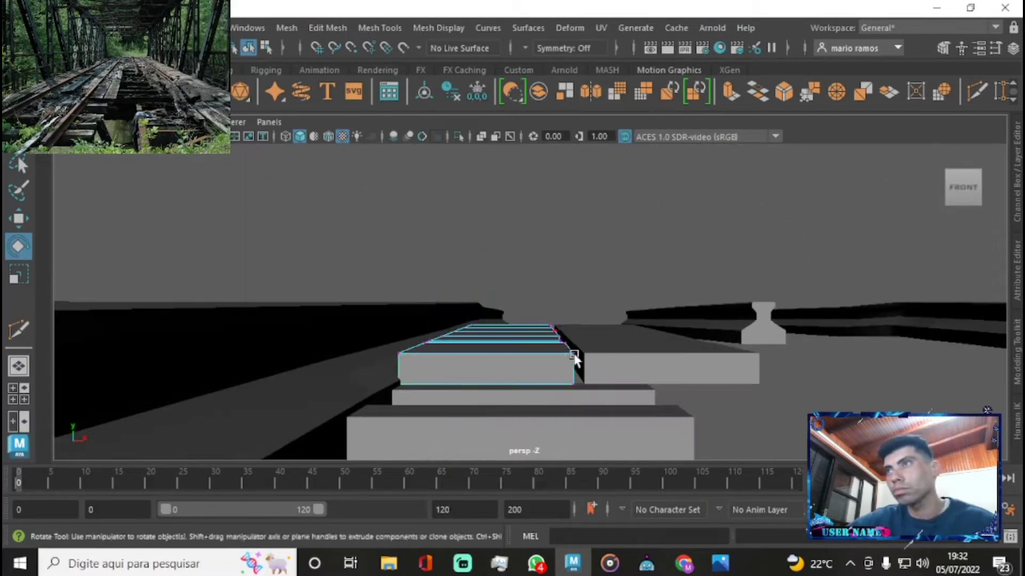
mouse_move(563, 320)
alt+mouse_down()
mouse_move(674, 248)
mouse_move(722, 267)
alt+mouse_up()
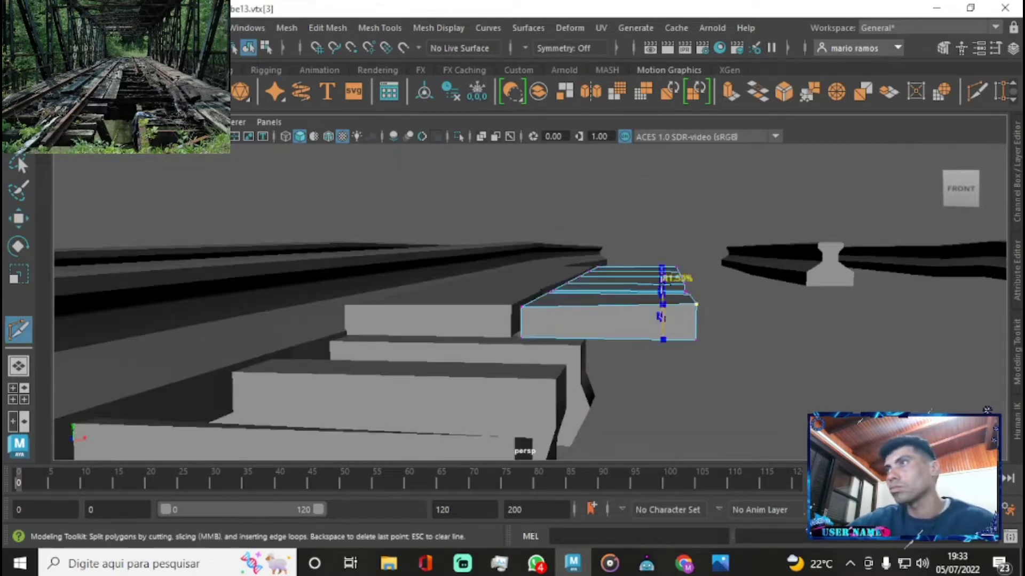
scroll(614, 353, down, 5)
mouse_move(614, 352)
alt+mouse_down()
mouse_move(462, 290)
mouse_move(617, 346)
mouse_move(591, 369)
mouse_move(264, 318)
alt+mouse_up()
- Select a sleeper block and adjust its scale and position
click(453, 336)
key(r)
key(4)
key(w)
key(5)
key(r)
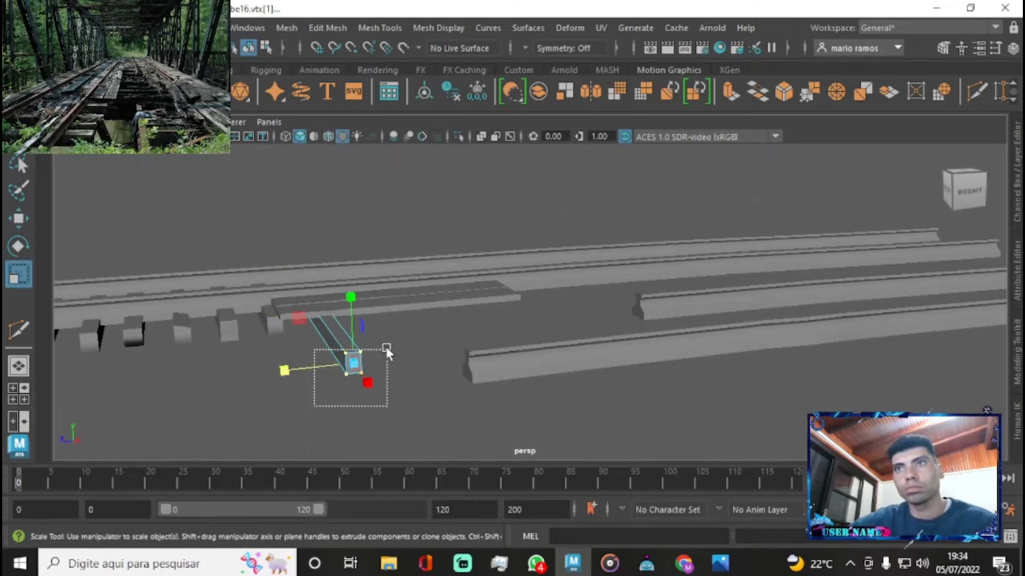
key(F8)
key(w)
- Select the vertices at the sleeper's end and reshape them
alt+drag(366, 348, 722, 294)
key(4)
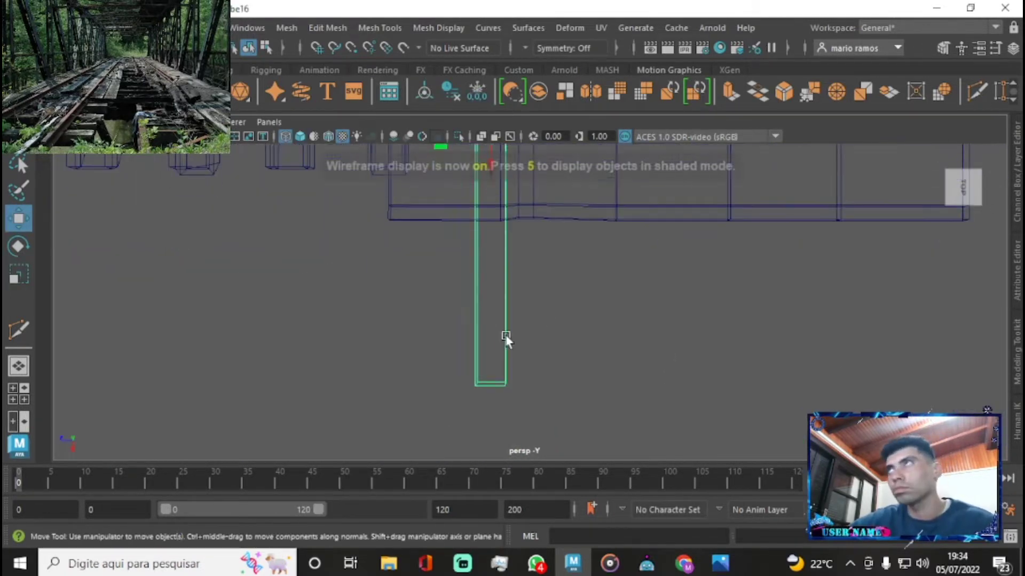
key(F9)
mouse_move(490, 384)
alt+mouse_down()
mouse_move(549, 345)
mouse_move(556, 354)
alt+mouse_up()
click(550, 345)
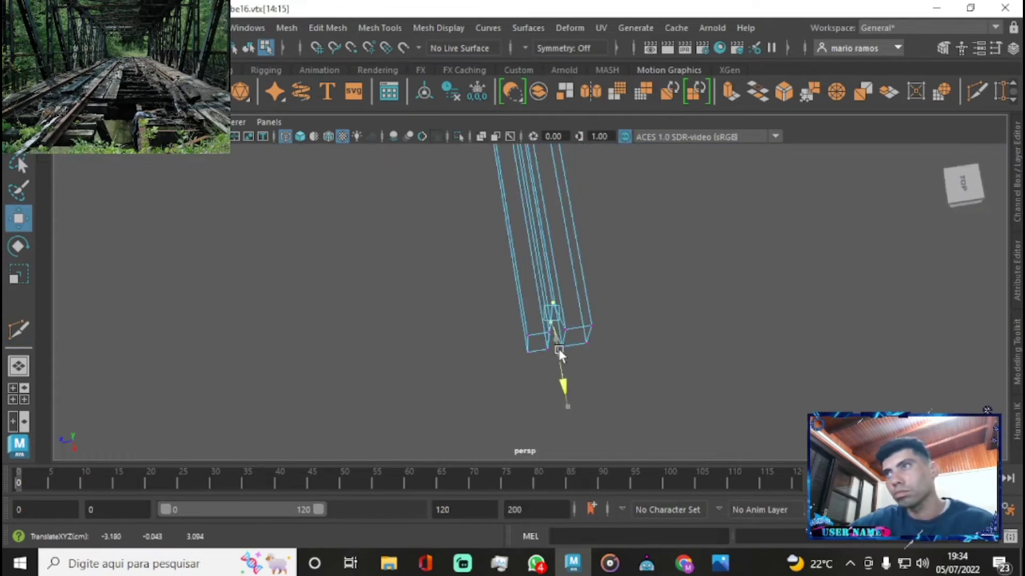
key(F8)
key(r)
key(5)
- Slide the sleeper piece along the track beside the rails
mouse_move(662, 236)
alt+mouse_down()
mouse_move(449, 373)
mouse_move(380, 322)
mouse_move(607, 376)
mouse_move(758, 314)
alt+mouse_up()
key(w)
alt+middle_drag(758, 315, 539, 303)
key(F9)
key(4)
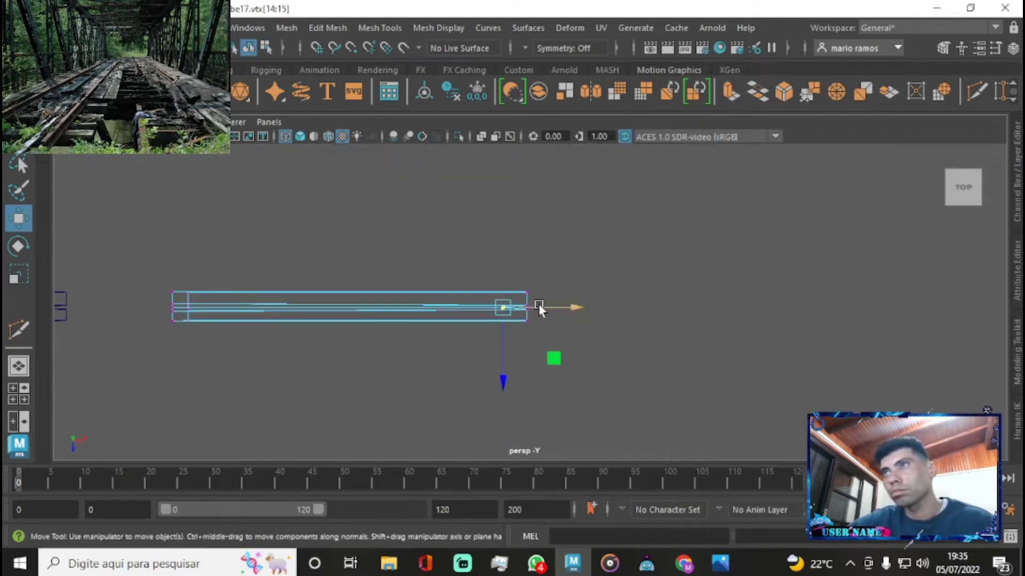
key(F8)
alt+middle_drag(243, 282, 556, 308)
- Add a new cube, flatten it into a thin plank, and lower it beside the rails
click(658, 235)
key(5)
alt+drag(659, 235, 481, 349)
shift+right_drag(481, 349, 467, 298)
key(r)
mouse_move(467, 298)
mouse_down()
mouse_move(499, 372)
mouse_move(485, 382)
mouse_up()
key(w)
- Cut edge loops into the plank's left end
key(r)
mouse_move(481, 347)
alt+mouse_down()
mouse_move(361, 290)
mouse_move(386, 325)
mouse_move(464, 339)
alt+mouse_up()
right_drag(555, 118, 483, 141)
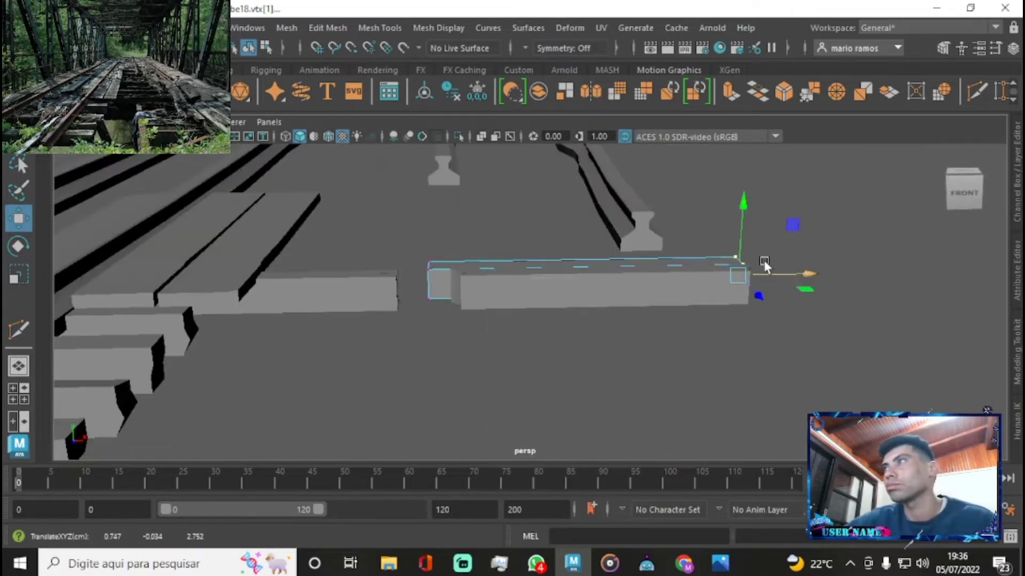
ctrl+click(435, 267)
key(w)
text(-180)
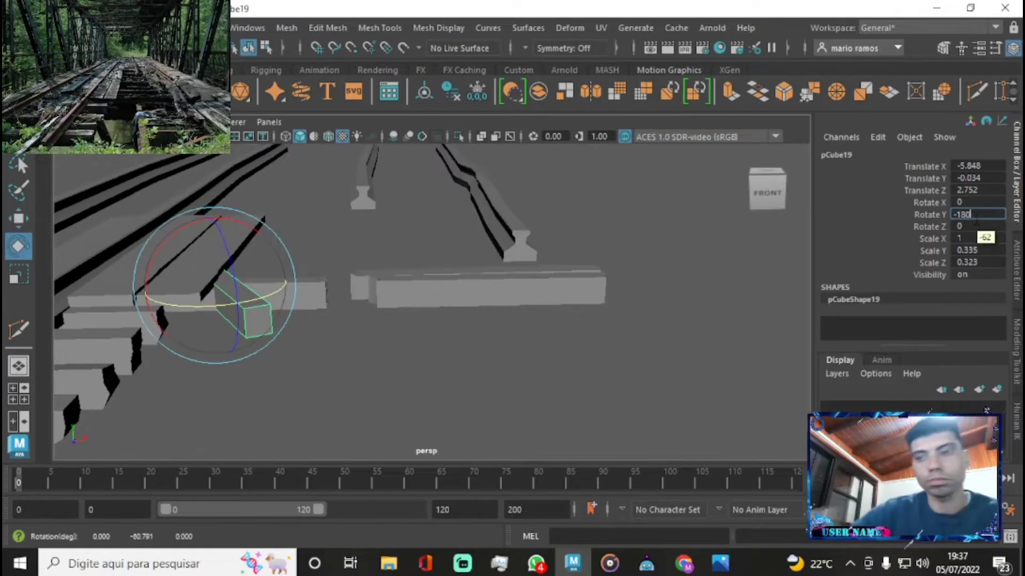
- Apply the -180° Y rotation and slide the beam sideways along the track
key(Return)
drag(217, 344, 405, 339)
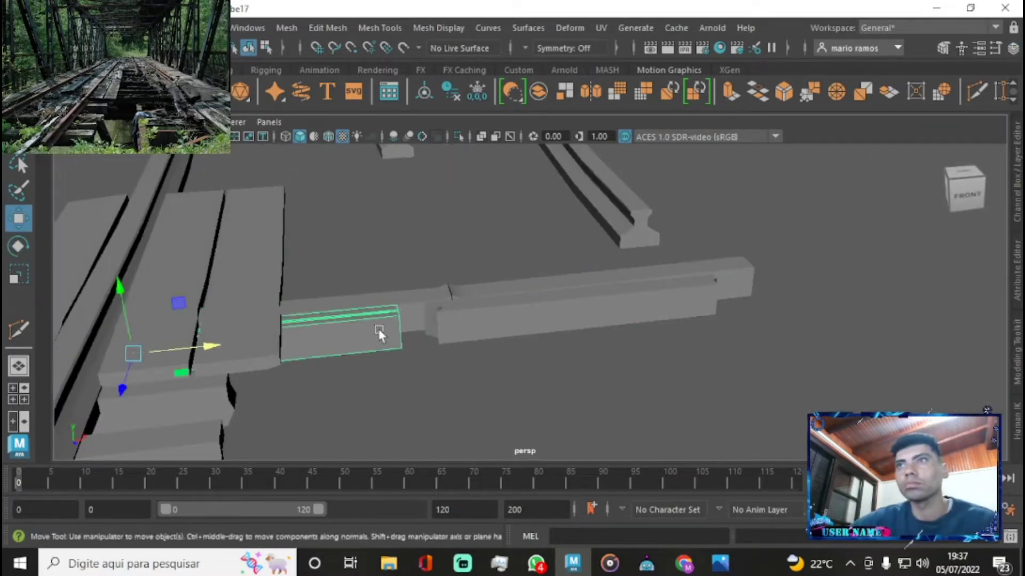
key(Return)
key(w)
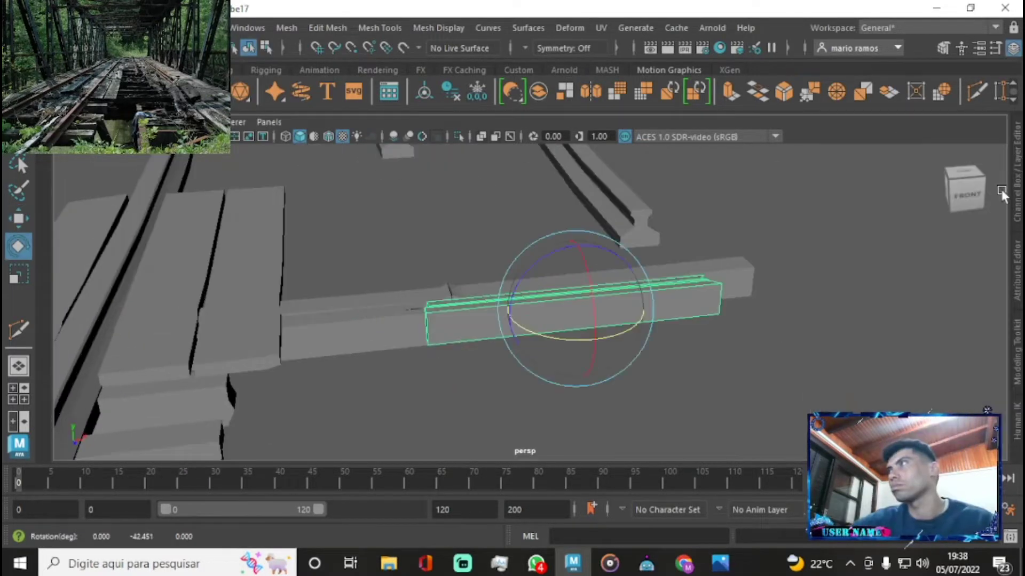
mouse_move(502, 325)
alt+mouse_down()
mouse_move(394, 350)
mouse_move(510, 289)
mouse_move(498, 261)
mouse_move(610, 289)
alt+mouse_up()
- Move the small box off the beam's end
click(606, 302)
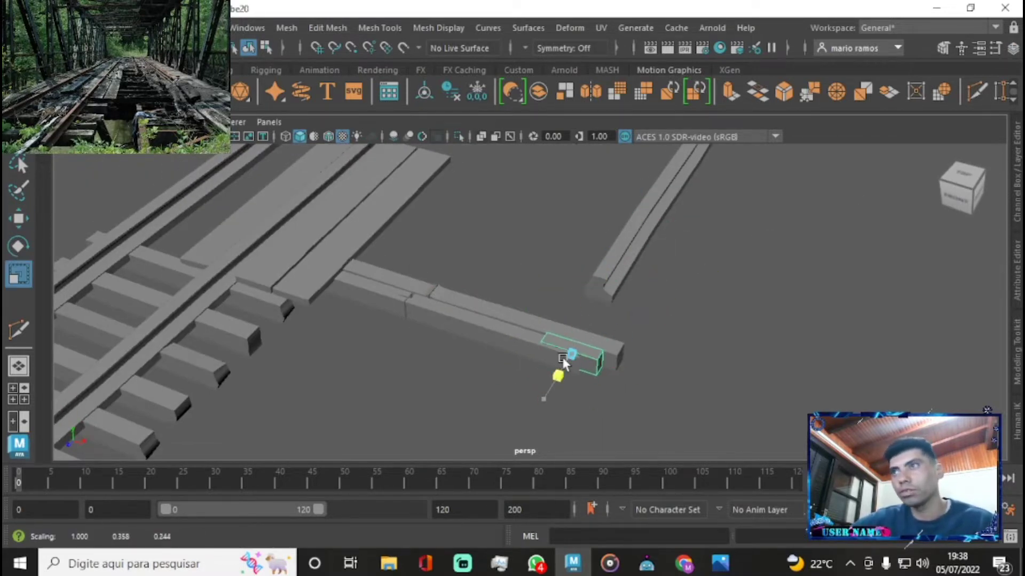
mouse_move(606, 335)
mouse_down()
mouse_move(469, 261)
mouse_move(304, 210)
mouse_up()
key(4)
drag(304, 209, 370, 331)
- Select the beam's end vertices to lengthen it
right_drag(662, 154, 737, 92)
key(5)
mouse_move(527, 230)
alt+mouse_down()
mouse_move(457, 270)
mouse_move(533, 236)
alt+mouse_up()
key(4)
mouse_move(525, 117)
right_down()
mouse_move(563, 133)
mouse_move(555, 159)
right_up()
click(522, 245)
click(486, 229)
click(452, 235)
key(5)
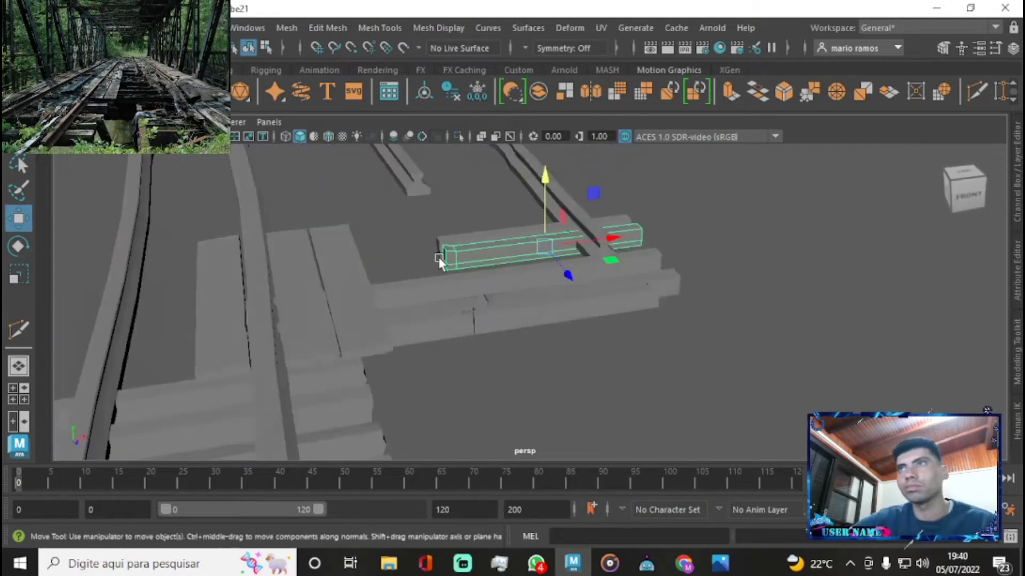
scroll(246, 210, up, 5)
- Move two beams alongside the rail
alt+drag(357, 204, 392, 258)
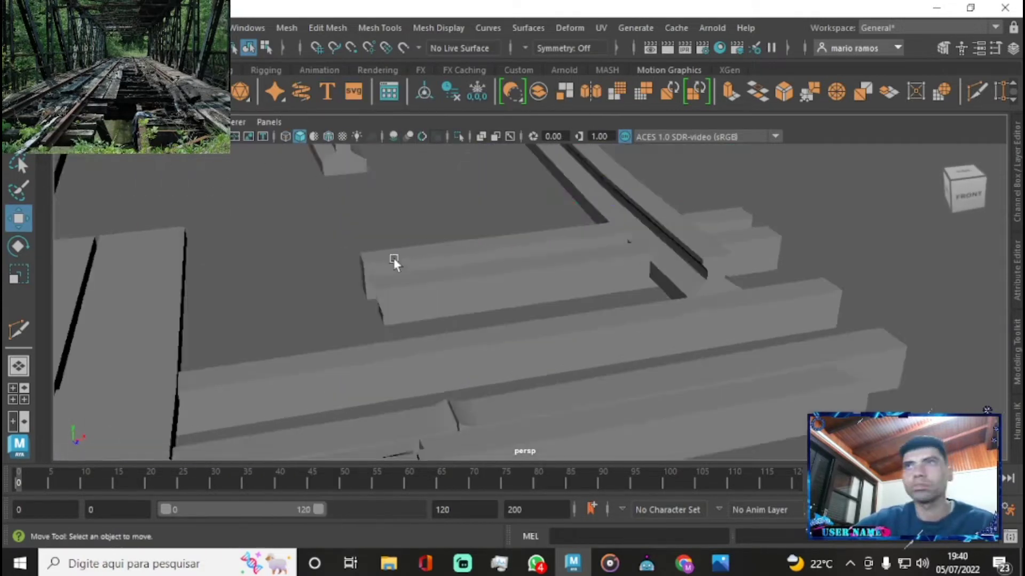
click(394, 262)
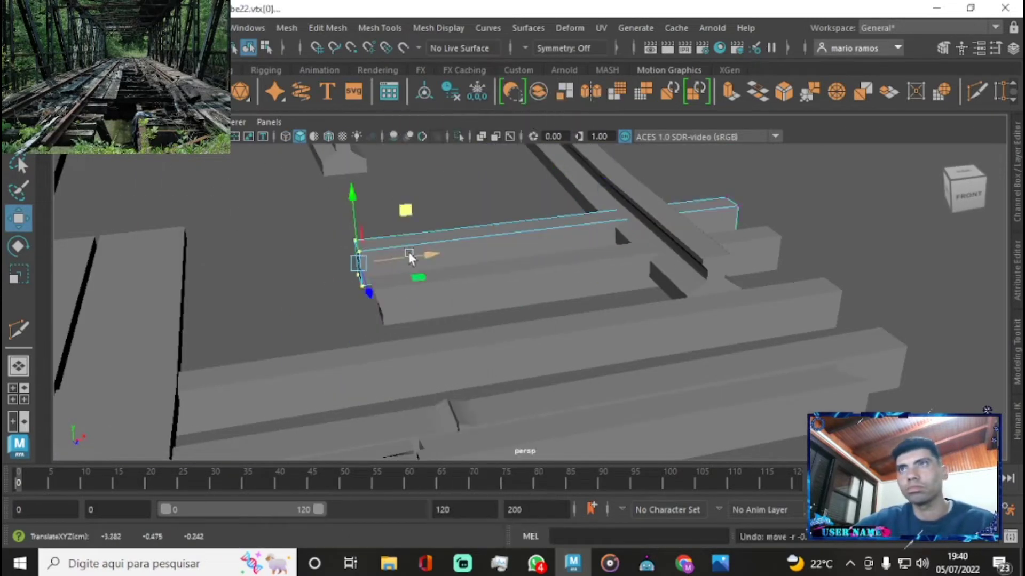
scroll(614, 225, down, 5)
mouse_move(502, 345)
alt+mouse_down()
mouse_move(572, 306)
mouse_move(610, 302)
mouse_move(733, 225)
alt+mouse_up()
click(568, 261)
mouse_move(590, 307)
mouse_down()
mouse_move(671, 299)
mouse_move(642, 287)
mouse_move(494, 302)
mouse_up()
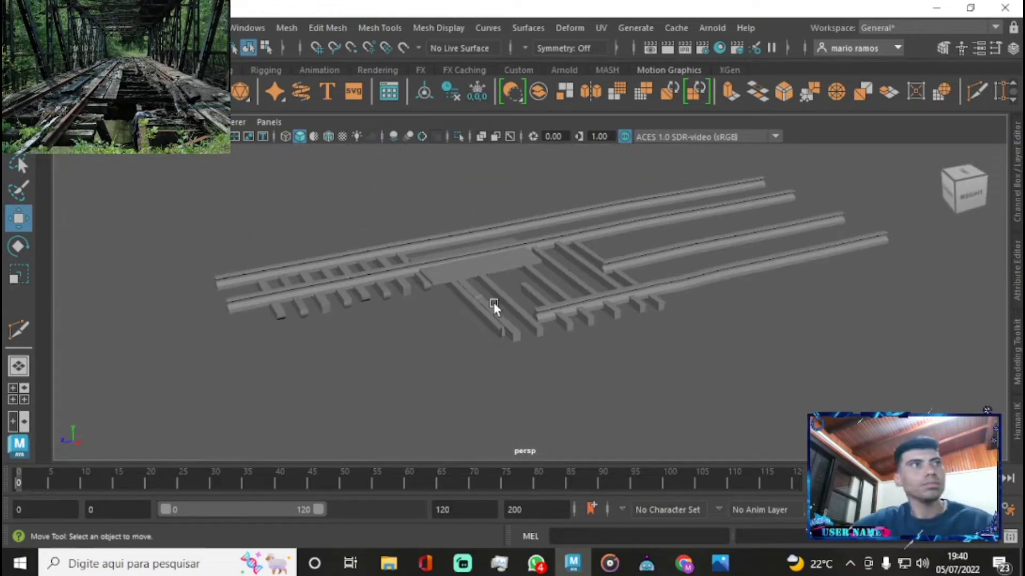
- Select a beam on the track, frame it, and nudge it to the right
click(627, 322)
right_click(703, 119)
alt+drag(704, 119, 466, 269)
key(r)
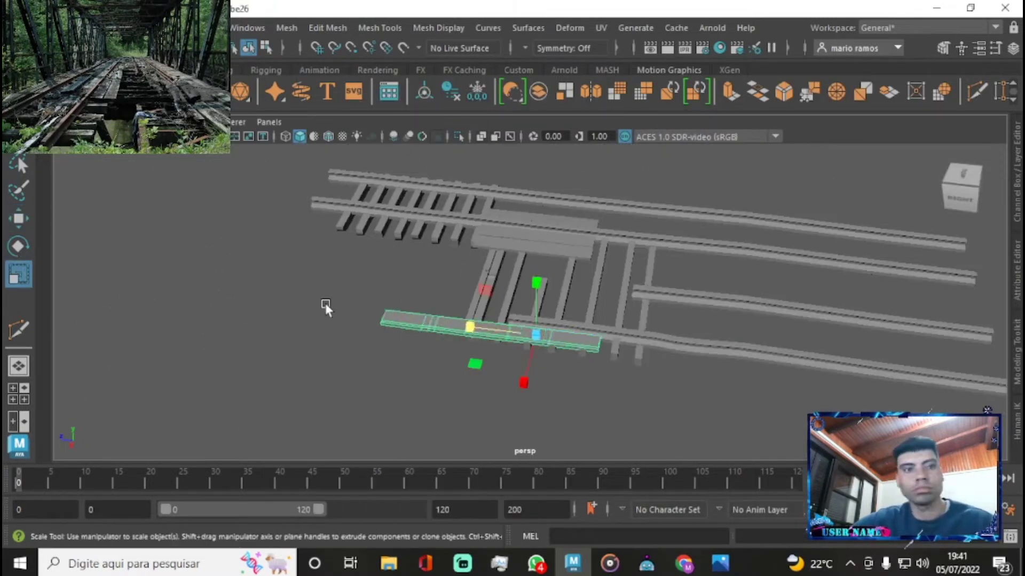
key(w)
key(f)
alt+drag(665, 340, 673, 287)
middle_drag(673, 286, 684, 261)
scroll(661, 267, down, 5)
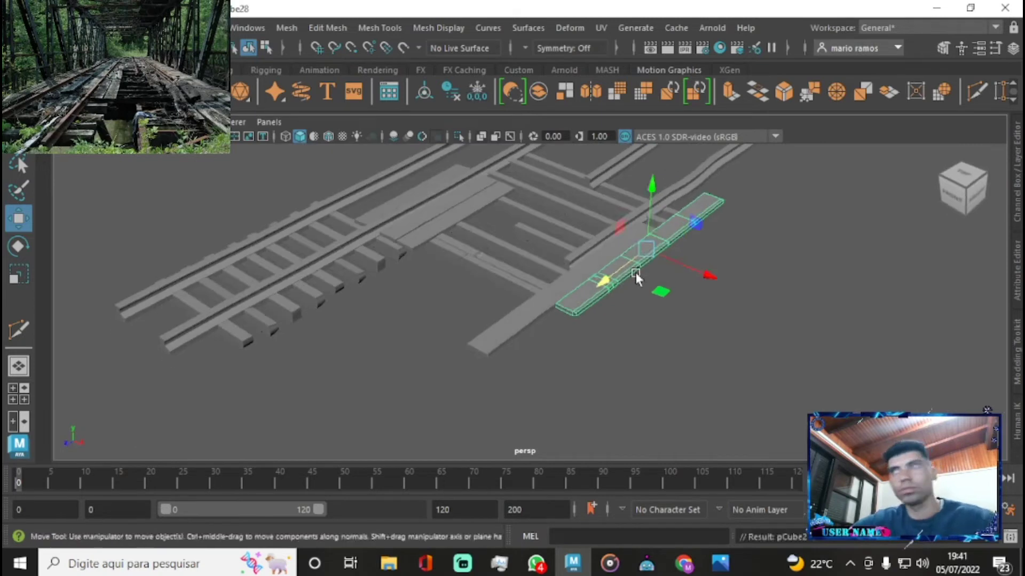
- Duplicate the beam several times, spreading the copies beside the plank and along the track
key(ctrl+d)
mouse_move(603, 257)
middle_down()
mouse_move(582, 331)
mouse_move(701, 281)
middle_up()
scroll(582, 331, down, 3)
key(ctrl+d)
alt+drag(701, 281, 646, 300)
key(ctrl+d)
mouse_move(669, 285)
middle_down()
mouse_move(757, 210)
mouse_move(819, 197)
middle_up()
key(ctrl+d)
- Make more beam copies and move them further along the track
key(f)
alt+drag(748, 233, 573, 319)
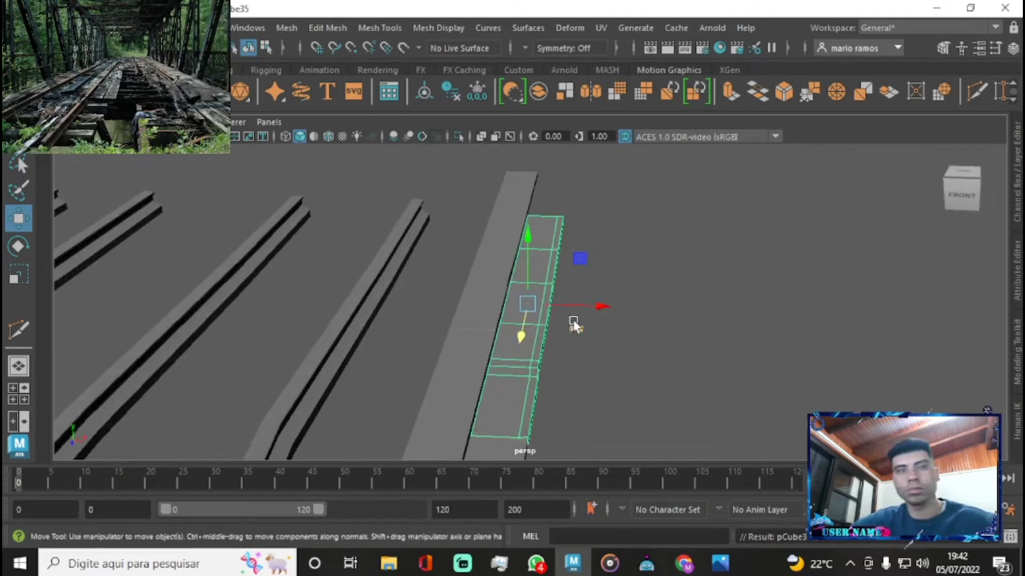
scroll(573, 319, down, 5)
key(ctrl+d)
middle_drag(320, 279, 907, 245)
key(ctrl+d)
alt+drag(907, 245, 591, 273)
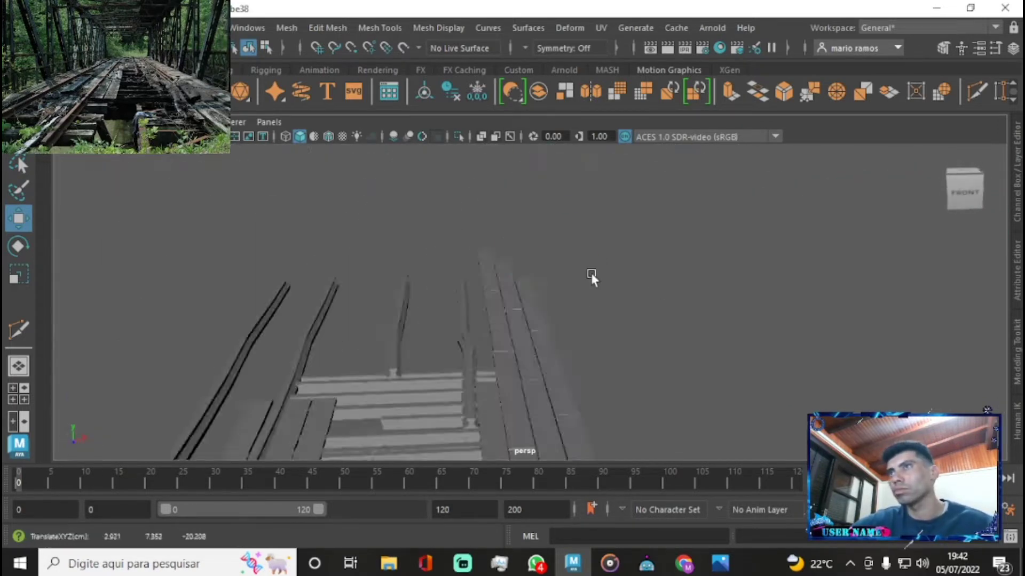
key(ctrl+d)
middle_drag(489, 292, 287, 379)
key(ctrl+d)
key(f)
- Review the track layout, then move a selected beam into place along it
scroll(547, 287, down, 3)
alt+middle_drag(388, 235, 251, 291)
scroll(299, 320, down, 5)
alt+drag(320, 331, 493, 261)
scroll(500, 319, down, 5)
mouse_move(500, 319)
alt+mouse_down()
mouse_move(734, 235)
mouse_move(441, 224)
mouse_move(593, 295)
mouse_move(480, 373)
mouse_move(599, 365)
mouse_move(761, 265)
mouse_move(872, 245)
mouse_move(796, 244)
mouse_move(775, 367)
mouse_move(543, 464)
alt+mouse_up()
click(469, 387)
key(f)
key(e)
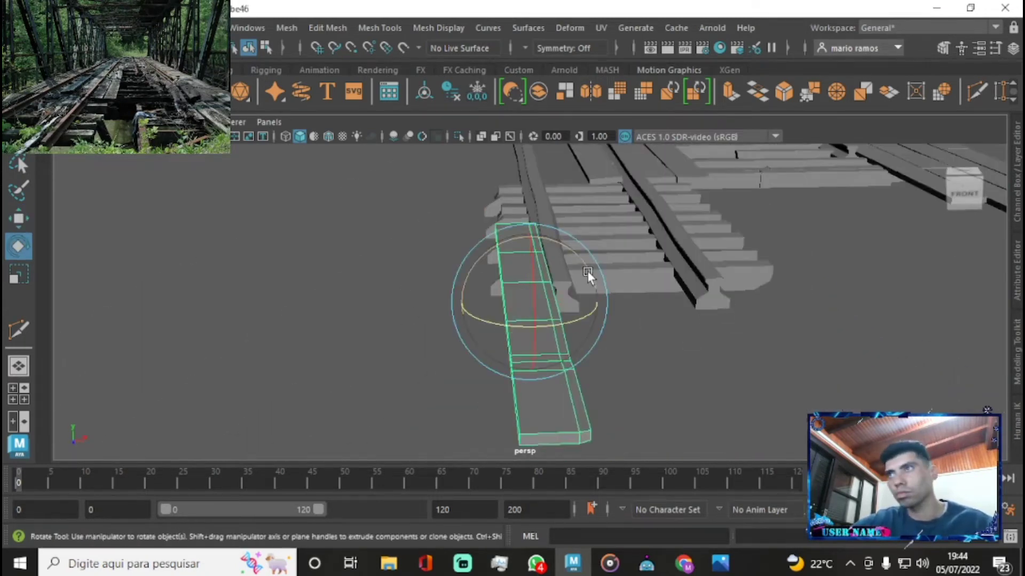
key(w)
key(e)
key(w)
mouse_move(556, 294)
alt+mouse_down()
mouse_move(498, 184)
mouse_move(665, 344)
mouse_move(710, 426)
alt+mouse_up()
- Select another beam and rotate it to a new angle
click(383, 401)
key(f)
alt+drag(488, 309, 446, 339)
click(751, 354)
key(e)
mouse_move(750, 355)
alt+mouse_down()
mouse_move(828, 272)
mouse_move(468, 377)
alt+mouse_up()
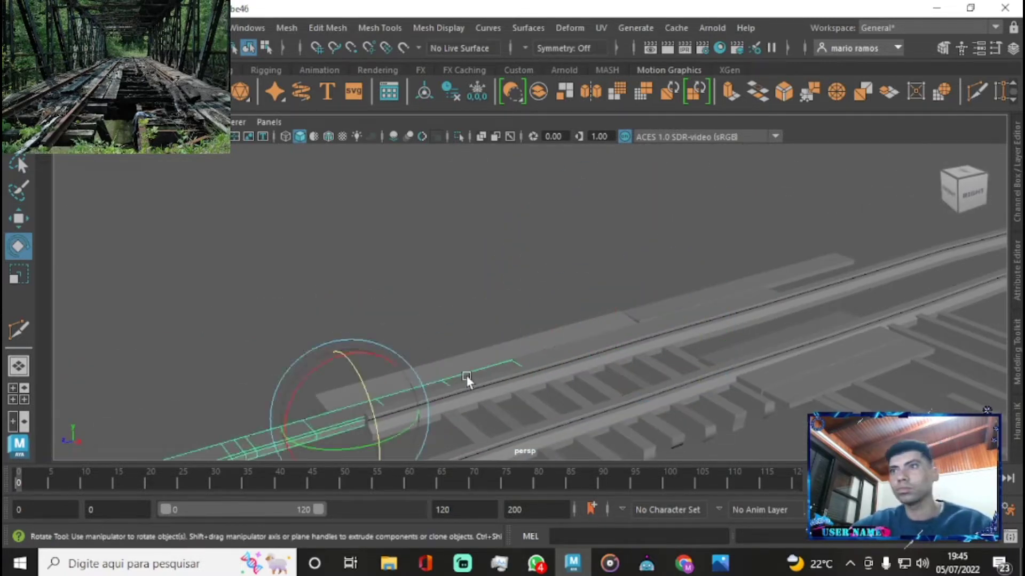
scroll(673, 287, down, 5)
key(w)
alt+drag(769, 361, 814, 309)
scroll(641, 360, up, 5)
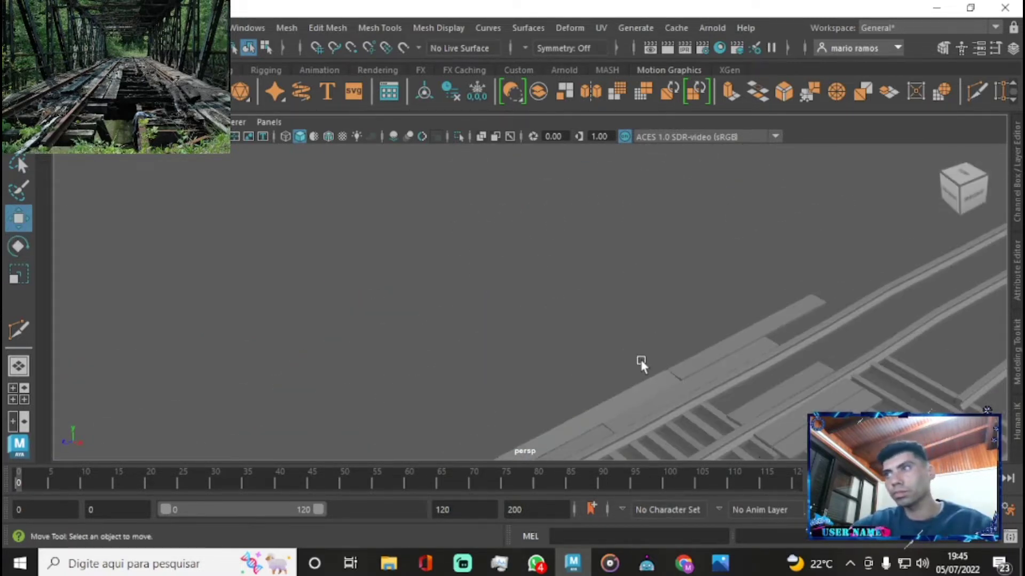
- Select the next beam and move it along the track
click(542, 424)
mouse_move(422, 461)
alt+mouse_down()
mouse_move(828, 268)
mouse_move(860, 273)
mouse_move(900, 238)
mouse_move(412, 374)
mouse_move(744, 270)
mouse_move(721, 251)
mouse_move(462, 227)
alt+mouse_up()
click(565, 326)
mouse_move(565, 325)
mouse_down()
mouse_move(536, 306)
mouse_move(584, 188)
mouse_up()
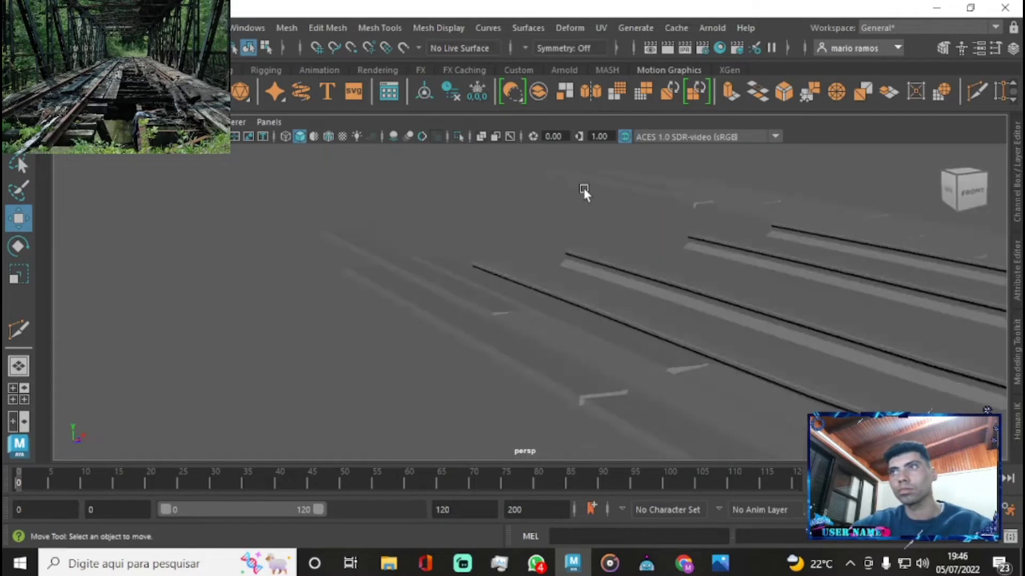
- Save the scene as 'ponte -GAME1'
click(11, 27)
click(32, 75)
key(Return)
mouse_move(340, 499)
alt+mouse_down()
mouse_move(410, 343)
mouse_move(609, 288)
alt+mouse_up()
- Select the beam hierarchy and a group of beams, then frame the beam beside the rails
click(560, 299)
right_drag(587, 298, 651, 255)
click(651, 255)
mouse_move(808, 277)
mouse_down()
mouse_move(715, 315)
mouse_move(574, 221)
mouse_move(782, 277)
mouse_move(536, 227)
mouse_move(519, 339)
mouse_up()
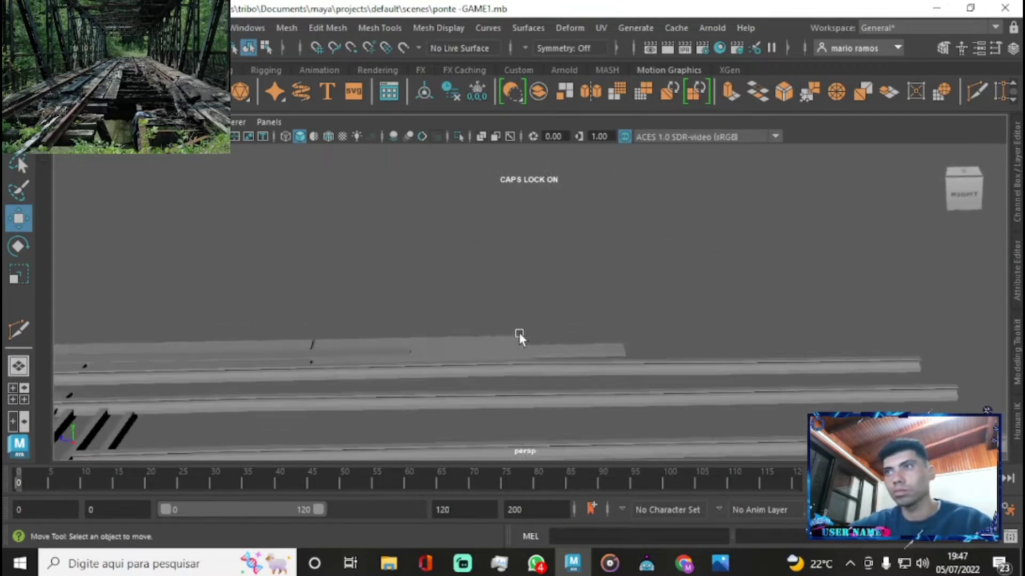
click(686, 347)
key(f)
alt+drag(712, 354, 365, 332)
- Duplicate that beam, move the copy along the track, and stretch its end vertices outward
key(ctrl+d)
scroll(365, 332, down, 5)
mouse_move(345, 411)
alt+mouse_down()
mouse_move(373, 405)
mouse_move(459, 430)
mouse_move(382, 399)
mouse_move(555, 313)
mouse_move(546, 320)
mouse_move(755, 366)
mouse_move(558, 244)
alt+mouse_up()
drag(558, 244, 708, 336)
drag(647, 305, 443, 284)
- Select the whole extended beam and view it over the deck
drag(751, 286, 795, 339)
click(697, 246)
key(F8)
scroll(774, 226, down, 5)
alt+drag(693, 348, 606, 348)
scroll(606, 348, up, 5)
- Duplicate a deck plank twice, placing each copy alongside the previous one
click(430, 295)
key(r)
key(ctrl+d)
key(w)
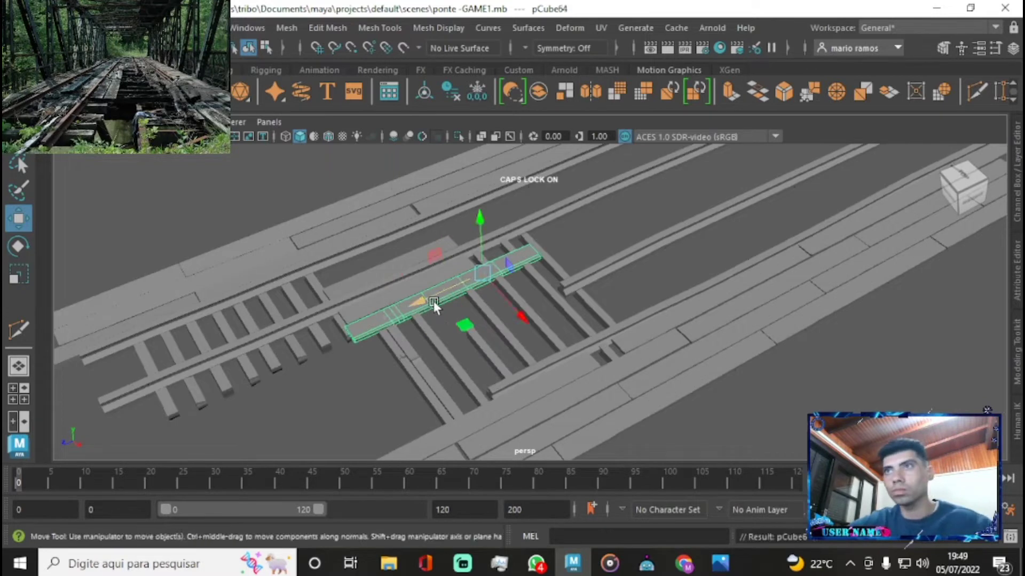
drag(431, 319, 755, 157)
key(f)
key(ctrl+d)
mouse_move(492, 304)
mouse_down()
mouse_move(609, 235)
mouse_move(766, 210)
mouse_move(607, 270)
mouse_move(820, 195)
mouse_up()
- Make further plank copies and move them into the next row
key(ctrl+d)
key(ctrl+d)
key(ctrl+d)
key(ctrl+d)
drag(911, 233, 725, 207)
key(f)
key(ctrl+d)
mouse_move(561, 255)
mouse_down()
mouse_move(542, 303)
mouse_move(650, 242)
mouse_move(700, 190)
mouse_move(622, 238)
mouse_move(850, 165)
mouse_up()
key(ctrl+d)
key(ctrl+d)
key(ctrl+d)
click(850, 166)
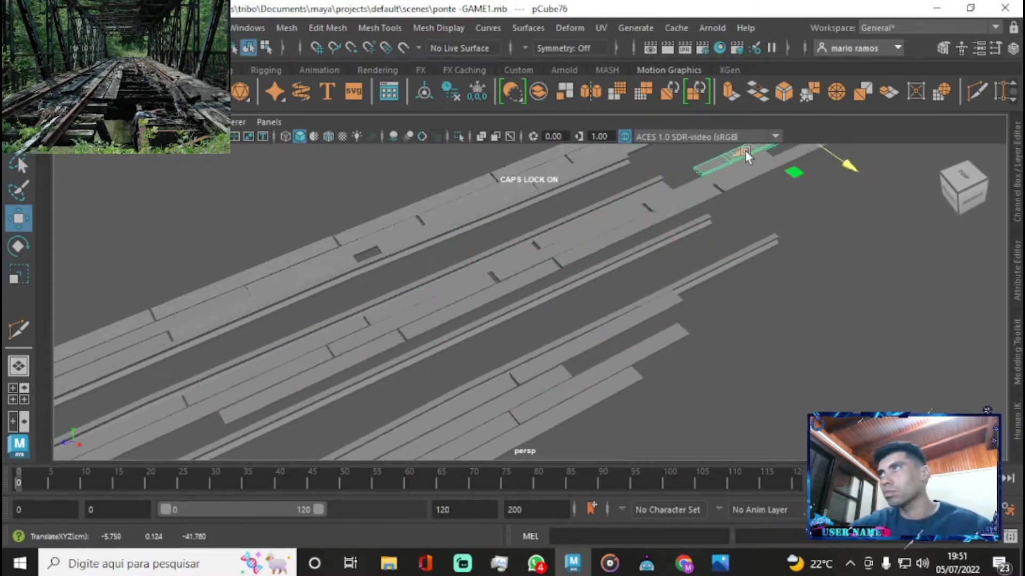
- Shift a plank to the right and pan along the deck
scroll(642, 305, down, 5)
mouse_move(641, 305)
alt+mouse_down()
mouse_move(598, 313)
mouse_move(618, 294)
mouse_move(625, 314)
alt+mouse_up()
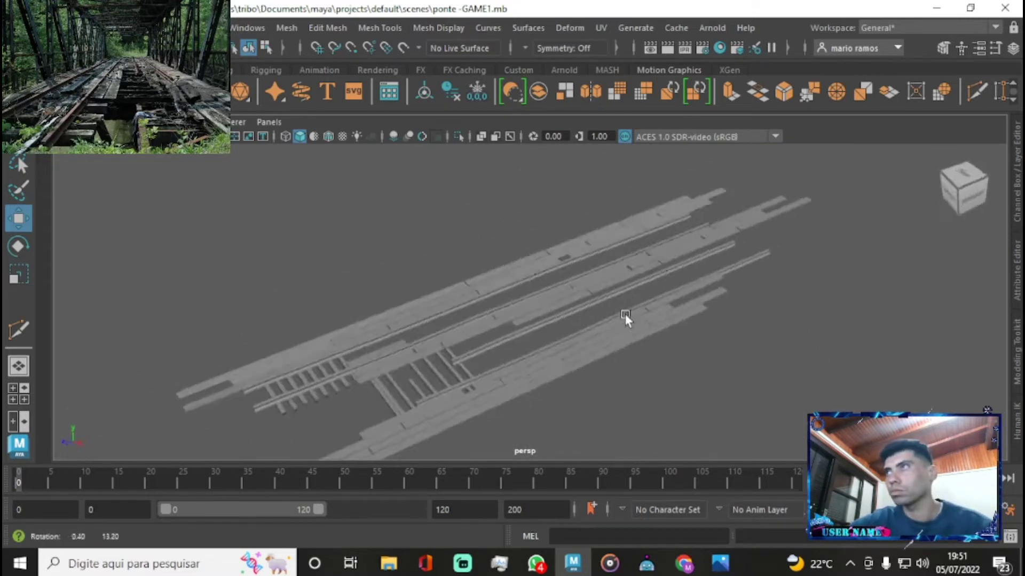
scroll(625, 314, up, 10)
click(389, 341)
mouse_move(389, 341)
mouse_down()
mouse_move(736, 332)
mouse_move(674, 344)
mouse_move(902, 320)
mouse_move(594, 352)
mouse_move(687, 328)
mouse_move(477, 290)
mouse_up()
click(476, 291)
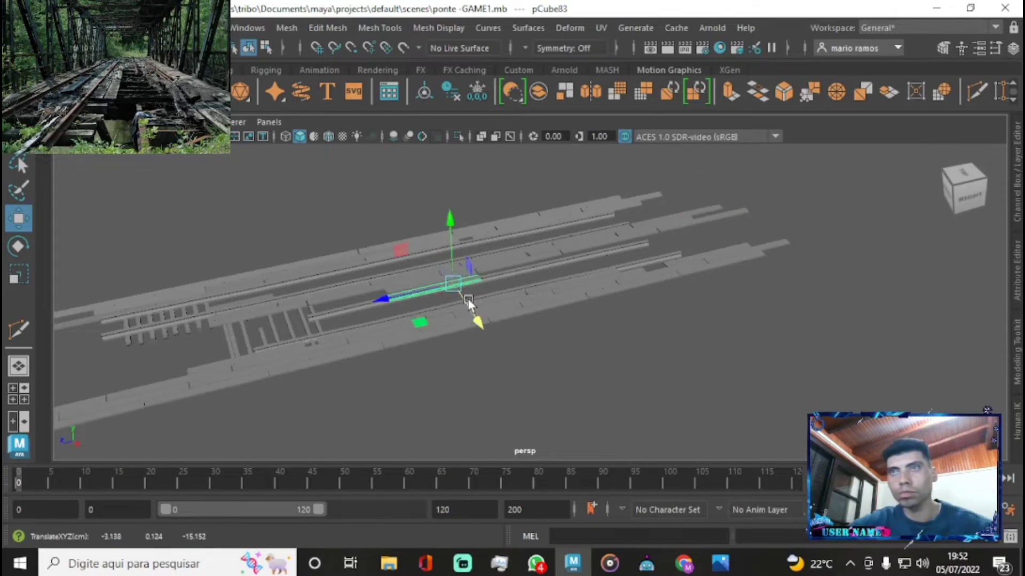
scroll(536, 287, up, 5)
alt+middle_drag(535, 287, 691, 232)
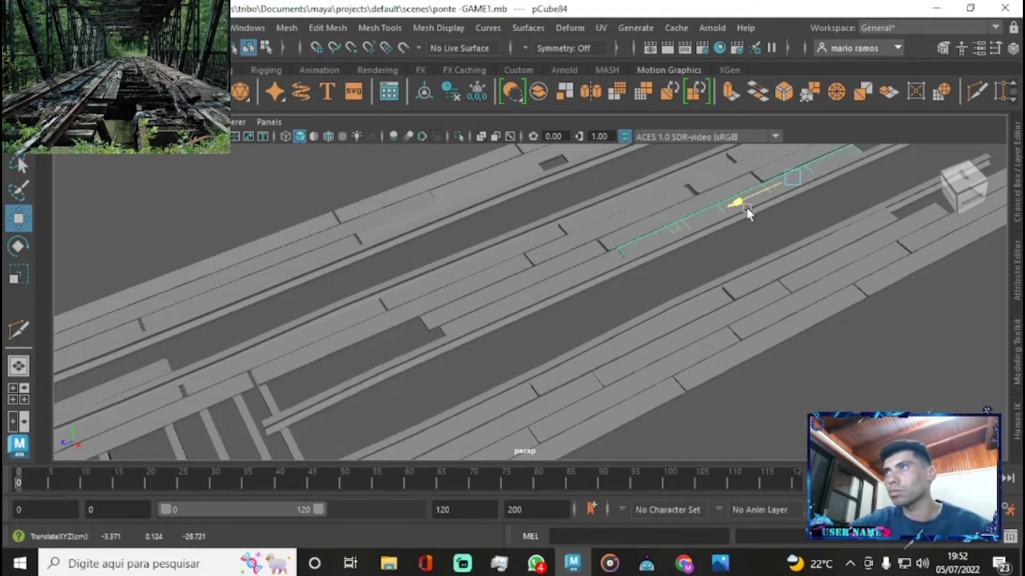
- Inspect the deck from low and oblique angles while selecting planks
scroll(746, 207, down, 3)
scroll(565, 342, down, 3)
click(626, 309)
alt+drag(626, 309, 411, 360)
alt+middle_drag(411, 360, 351, 265)
click(494, 308)
mouse_move(495, 308)
alt+mouse_down()
mouse_move(528, 283)
mouse_move(591, 272)
mouse_move(510, 328)
alt+mouse_up()
- Move two planks into position along the track
click(384, 347)
alt+drag(385, 347, 697, 300)
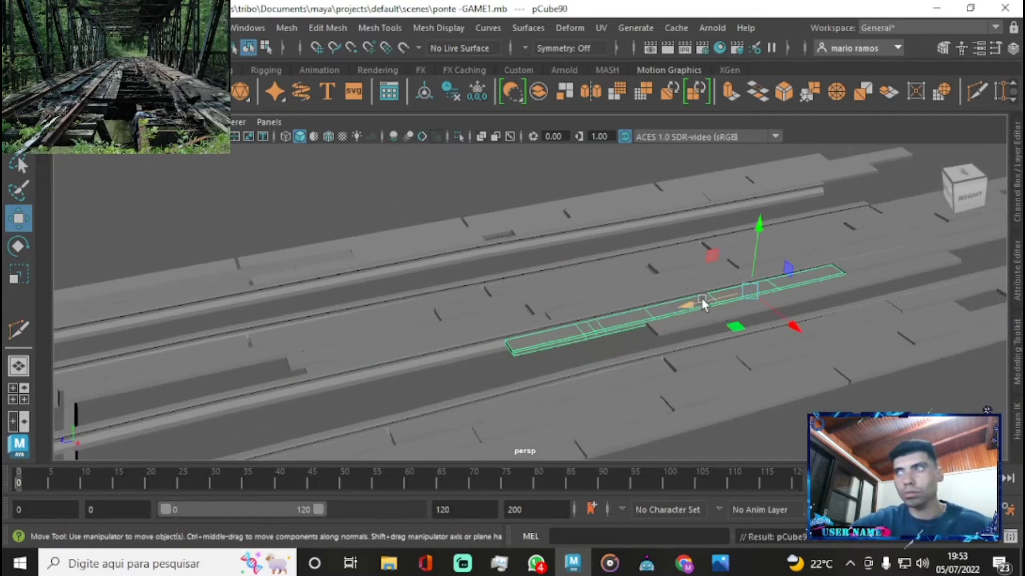
scroll(587, 320, down, 3)
mouse_move(449, 357)
mouse_down()
mouse_move(724, 310)
mouse_move(659, 312)
mouse_up()
click(258, 199)
mouse_move(255, 252)
mouse_down()
mouse_move(675, 308)
mouse_move(603, 295)
mouse_move(463, 303)
mouse_move(767, 379)
mouse_move(430, 302)
mouse_move(609, 348)
mouse_move(415, 251)
mouse_up()
- Check several planks across the deck from a new angle
click(466, 248)
click(658, 280)
click(463, 303)
click(609, 348)
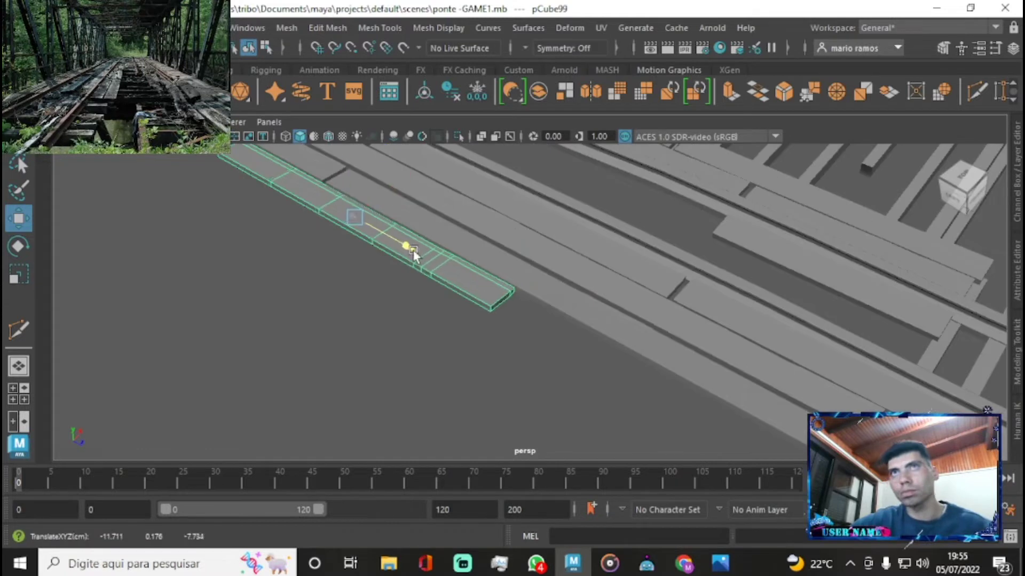
click(713, 437)
scroll(623, 434, down, 3)
mouse_move(623, 433)
alt+mouse_down()
mouse_move(687, 329)
mouse_move(508, 251)
mouse_move(313, 366)
mouse_move(528, 382)
alt+mouse_up()
- Stretch a plank lengthwise, then box-select a group of planks
click(529, 382)
key(r)
mouse_move(599, 389)
mouse_down()
mouse_move(544, 359)
mouse_move(614, 347)
mouse_move(622, 194)
mouse_up()
key(w)
drag(623, 194, 483, 308)
alt+drag(519, 362, 822, 241)
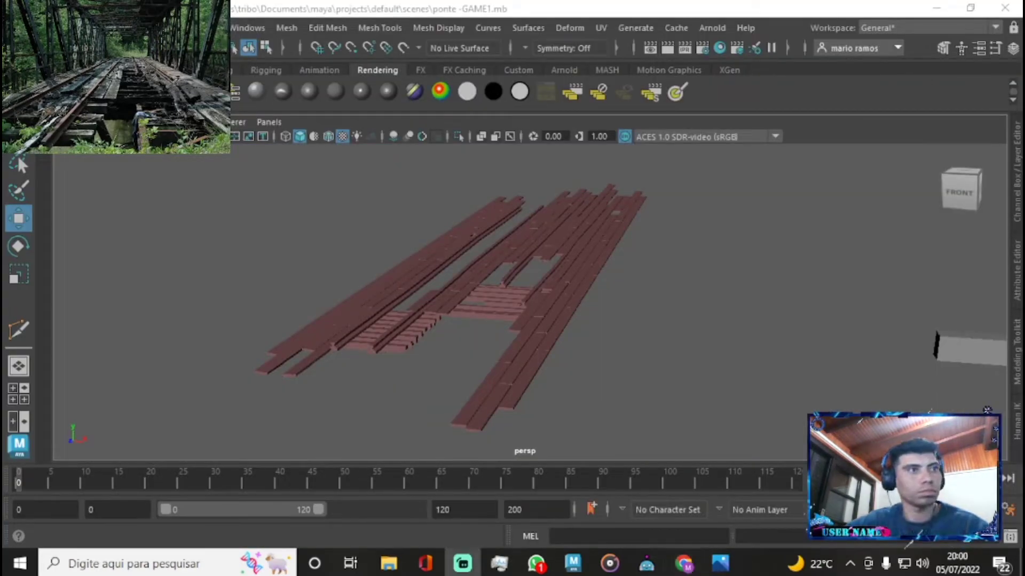
- Duplicate a deck plank and move the copy up the deck
scroll(333, 411, up, 5)
click(398, 387)
mouse_move(344, 345)
alt+mouse_down()
mouse_move(397, 387)
mouse_move(354, 347)
mouse_move(302, 434)
mouse_move(328, 241)
mouse_move(309, 353)
mouse_move(341, 306)
mouse_move(441, 245)
mouse_move(430, 233)
mouse_move(574, 271)
alt+mouse_up()
key(ctrl+d)
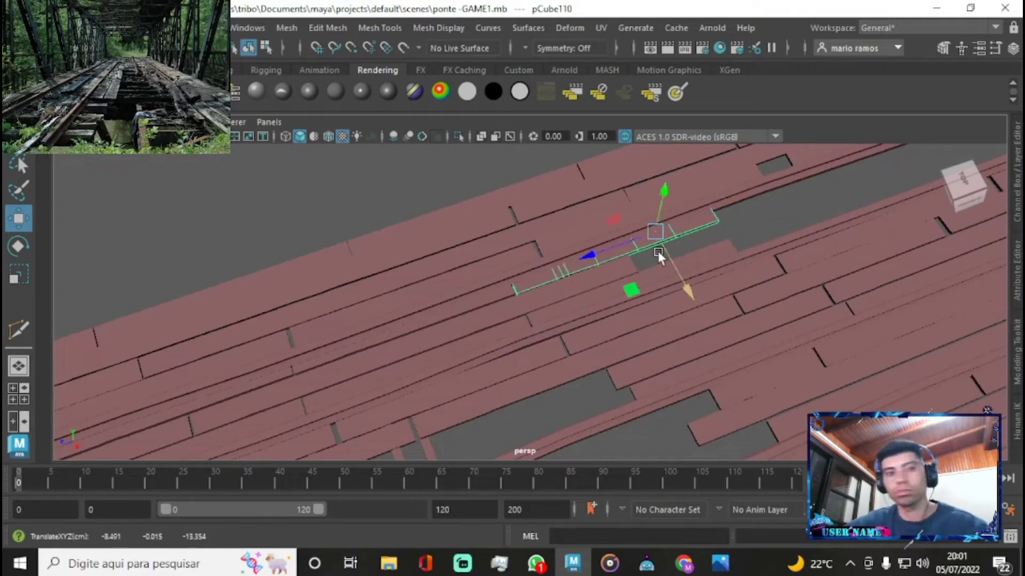
drag(658, 251, 802, 184)
key(r)
- Make two more plank copies further along the deck
key(ctrl+d)
key(w)
key(f)
mouse_move(926, 201)
alt+mouse_down()
mouse_move(389, 356)
mouse_move(719, 257)
mouse_move(819, 264)
mouse_move(719, 293)
mouse_move(653, 246)
mouse_move(739, 235)
mouse_move(694, 268)
mouse_move(561, 300)
mouse_move(531, 357)
mouse_move(565, 411)
alt+mouse_up()
key(ctrl+d)
key(ctrl+d)
key(ctrl+d)
key(e)
key(w)
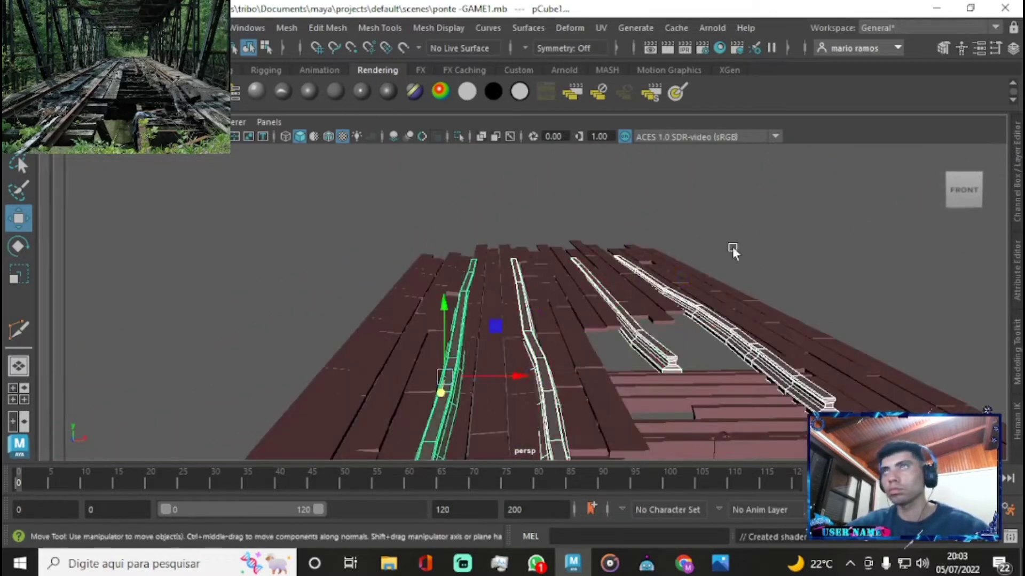
- Check the rail's and a separate plank's material attributes in the Attribute Editor
key(ctrl+a)
key(ctrl+a)
mouse_move(719, 339)
alt+mouse_down()
mouse_move(637, 319)
mouse_move(578, 332)
alt+mouse_up()
click(666, 321)
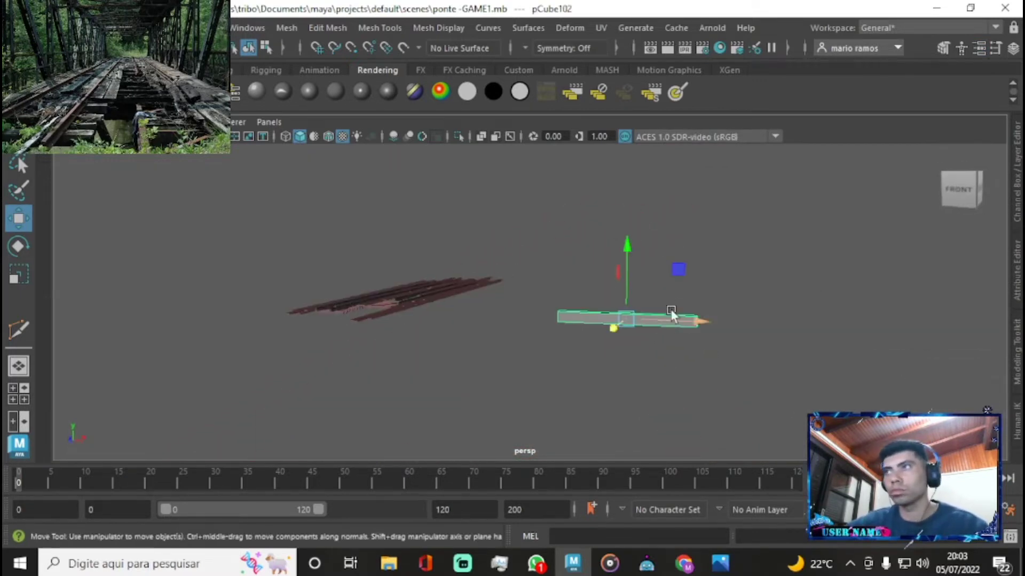
key(ctrl+a)
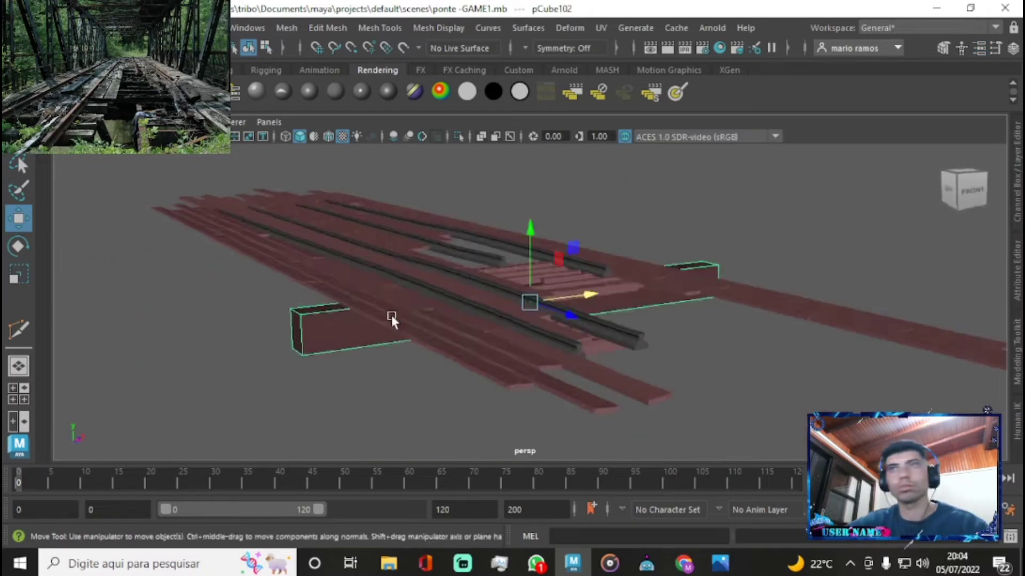
mouse_move(389, 320)
alt+mouse_down()
mouse_move(587, 341)
mouse_move(453, 327)
mouse_move(647, 386)
mouse_move(635, 363)
mouse_move(377, 343)
mouse_move(595, 318)
alt+mouse_up()
- Rotate a group of right-side planks slightly around the vertical axis
mouse_move(594, 318)
alt+right_down()
mouse_move(566, 272)
mouse_move(610, 309)
alt+right_up()
alt+drag(610, 309, 395, 328)
click(316, 389)
shift+click(298, 395)
alt+drag(298, 396, 769, 408)
click(795, 380)
key(e)
mouse_move(831, 382)
mouse_down()
mouse_move(731, 380)
mouse_move(550, 324)
mouse_move(623, 334)
mouse_move(504, 325)
mouse_move(569, 280)
mouse_move(582, 370)
mouse_move(555, 256)
mouse_up()
- Shift a column of planks sideways and move a block up along the deck
click(622, 347)
key(w)
mouse_move(619, 291)
mouse_down()
mouse_move(699, 290)
mouse_move(838, 211)
mouse_move(624, 342)
mouse_move(531, 315)
mouse_up()
click(624, 341)
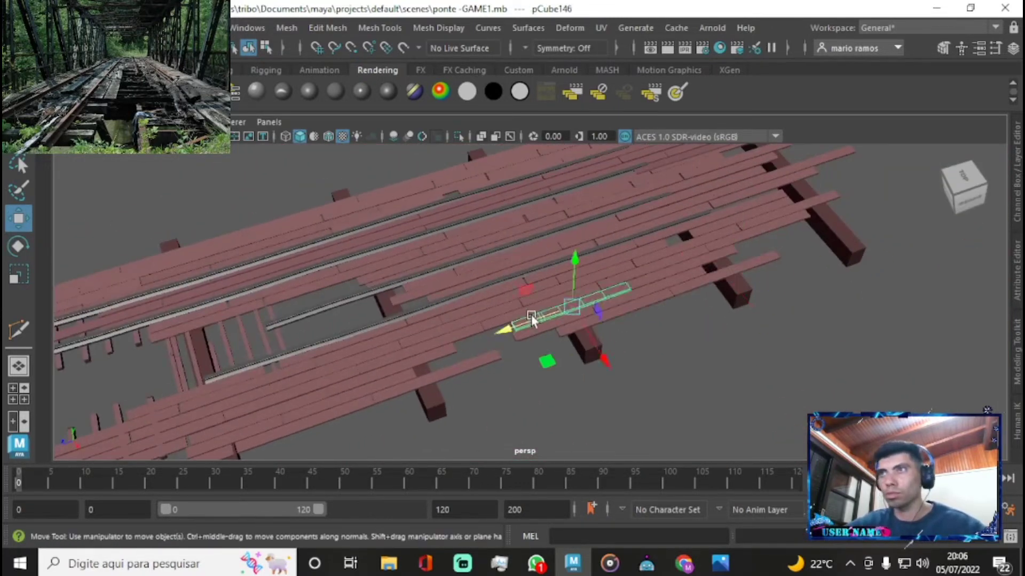
click(469, 361)
click(604, 306)
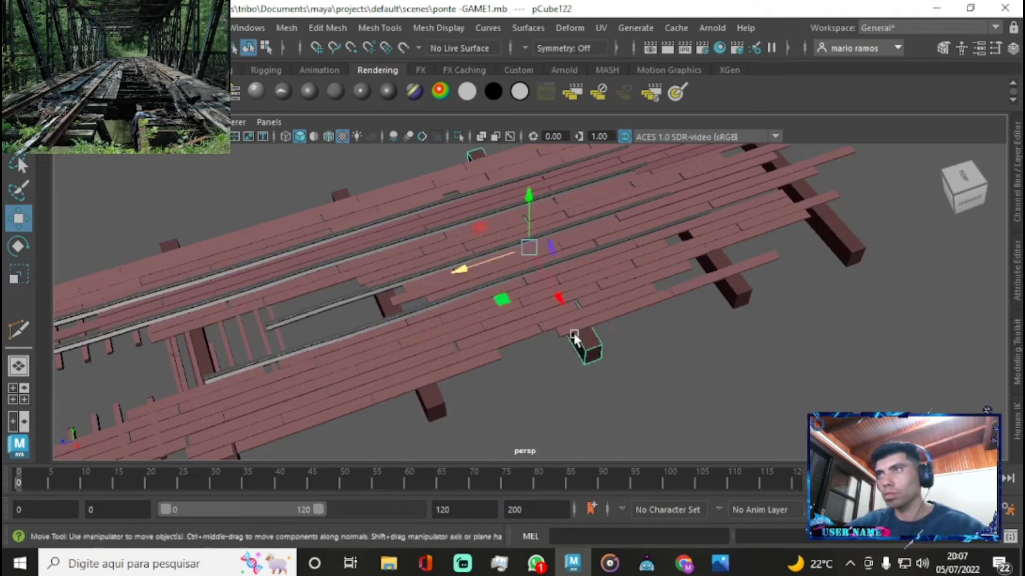
click(625, 318)
mouse_move(625, 318)
mouse_down()
mouse_move(689, 278)
mouse_move(779, 267)
mouse_move(903, 220)
mouse_move(919, 235)
mouse_up()
- Stretch a plank into a long board and duplicate it
mouse_move(818, 289)
alt+mouse_down()
mouse_move(660, 327)
mouse_move(577, 320)
mouse_move(452, 350)
alt+mouse_up()
key(r)
click(287, 422)
mouse_move(287, 422)
mouse_down()
mouse_move(565, 494)
mouse_move(563, 261)
mouse_move(683, 292)
mouse_move(805, 298)
mouse_move(712, 325)
mouse_up()
key(ctrl+d)
key(w)
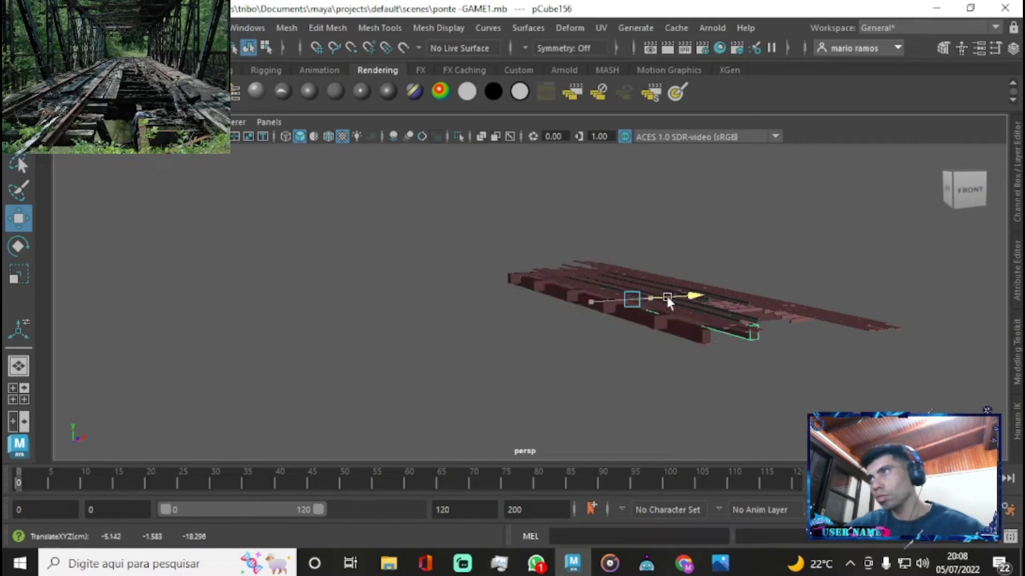
alt+drag(603, 273, 695, 315)
scroll(734, 285, up, 3)
mouse_move(734, 285)
alt+mouse_down()
mouse_move(655, 332)
mouse_move(373, 230)
mouse_move(549, 327)
mouse_move(784, 389)
mouse_move(939, 326)
alt+mouse_up()
- Select individual planks and a rail from different angles around the bridge
click(353, 220)
click(681, 371)
key(e)
key(w)
mouse_move(921, 371)
alt+mouse_down()
mouse_move(749, 220)
mouse_move(810, 260)
mouse_move(922, 386)
mouse_move(655, 307)
mouse_move(424, 361)
mouse_move(560, 278)
mouse_move(642, 297)
alt+mouse_up()
click(749, 220)
click(922, 385)
click(206, 27)
- Deselect the lowered planks and select several others for modification
right_click(406, 160)
mouse_move(406, 160)
alt+mouse_down()
mouse_move(729, 313)
mouse_move(705, 293)
mouse_move(663, 210)
mouse_move(544, 178)
mouse_move(695, 260)
mouse_move(721, 316)
mouse_move(694, 368)
mouse_move(626, 331)
alt+mouse_up()
click(543, 179)
click(699, 373)
shift+click(667, 362)
click(206, 27)
mouse_move(641, 274)
alt+mouse_down()
mouse_move(729, 300)
mouse_move(195, 288)
alt+mouse_up()
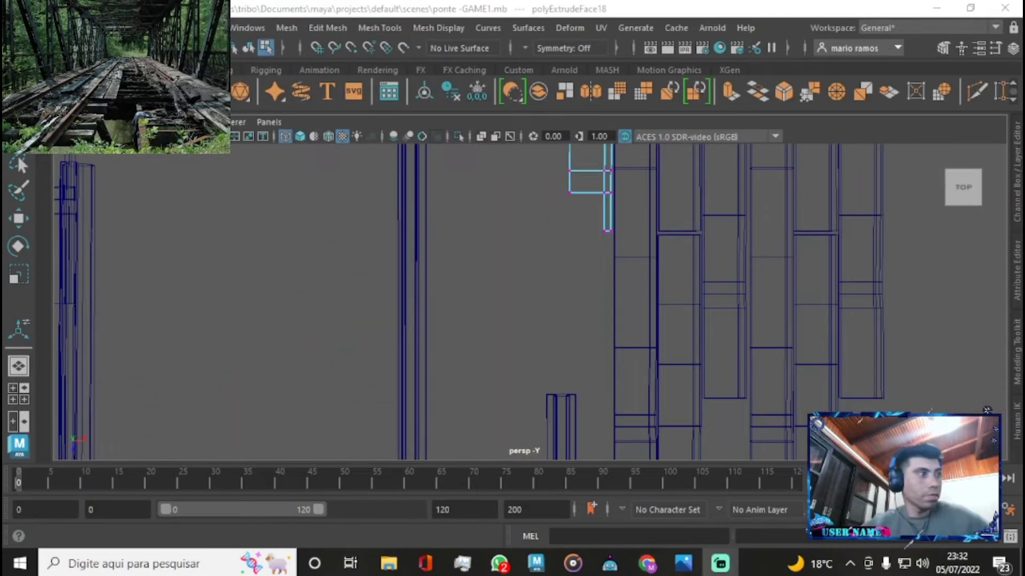
- Pull one plank's end vertices inward to taper it
click(600, 201)
key(w)
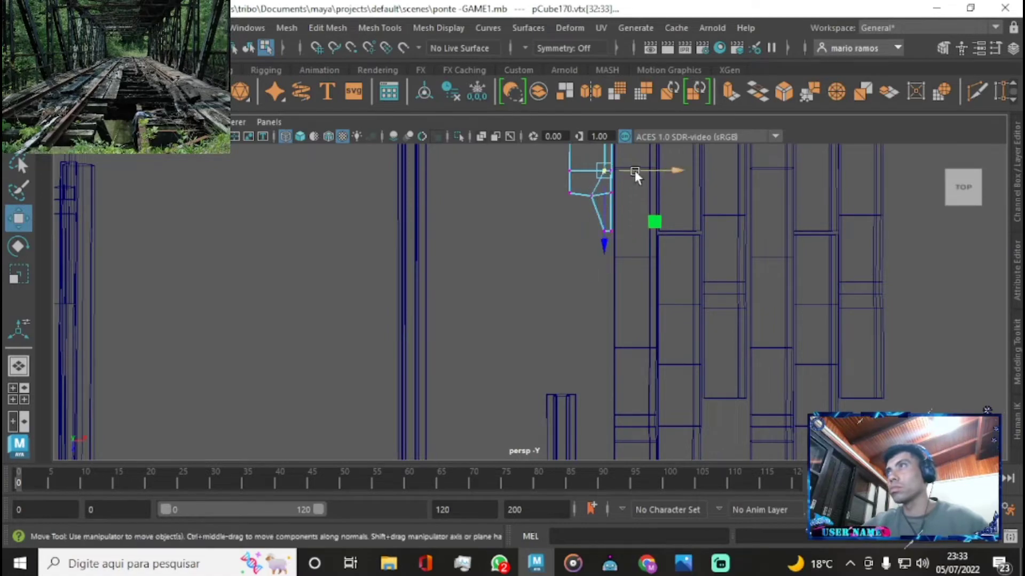
alt+drag(636, 170, 218, 206)
right_click(217, 206)
click(219, 210)
key(5)
- Select the end vertices of a second plank in vertex mode
mouse_move(502, 291)
alt+mouse_down()
mouse_move(655, 335)
mouse_move(636, 387)
mouse_move(501, 272)
mouse_move(459, 319)
alt+mouse_up()
right_drag(459, 319, 471, 341)
click(472, 341)
alt+drag(472, 340, 554, 372)
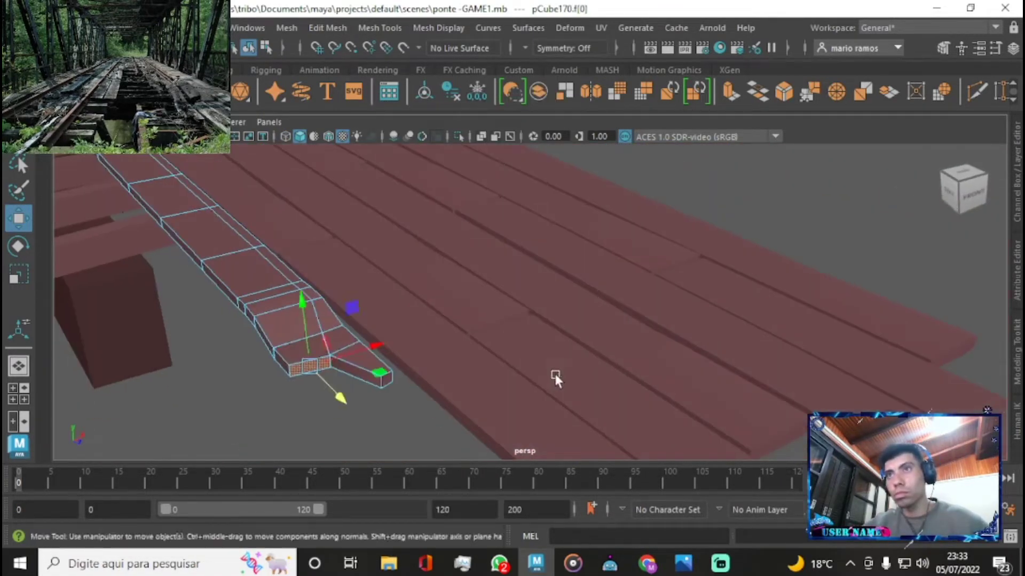
right_click(243, 176)
alt+drag(242, 385, 453, 309)
right_drag(742, 133, 672, 120)
drag(503, 232, 327, 314)
mouse_move(611, 302)
alt+mouse_down()
mouse_move(427, 398)
mouse_move(350, 207)
alt+mouse_up()
key(F8)
- Slide another plank's end vertices along its length for a broken look
mouse_move(524, 411)
alt+mouse_down()
mouse_move(584, 251)
mouse_move(506, 217)
mouse_move(351, 259)
alt+mouse_up()
mouse_move(441, 240)
mouse_down()
mouse_move(403, 288)
mouse_move(510, 190)
mouse_move(398, 256)
mouse_move(277, 301)
mouse_move(686, 244)
mouse_move(574, 322)
mouse_up()
drag(658, 293, 578, 345)
middle_drag(577, 345, 790, 342)
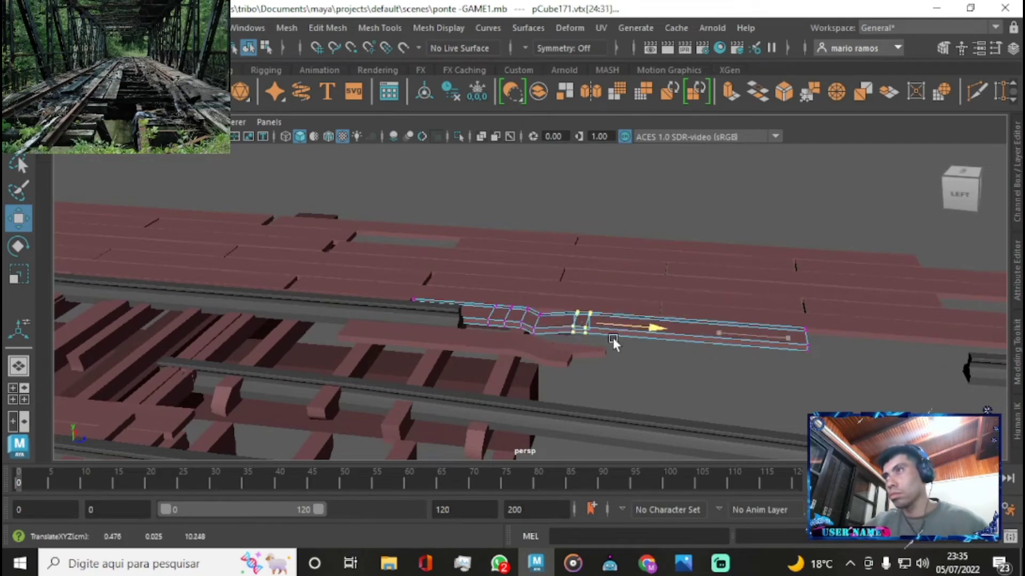
alt+drag(836, 346, 588, 184)
right_drag(587, 184, 685, 118)
mouse_move(684, 117)
alt+mouse_down()
mouse_move(438, 301)
mouse_move(292, 178)
mouse_move(367, 317)
mouse_move(485, 298)
mouse_move(358, 224)
alt+mouse_up()
key(r)
key(w)
right_drag(481, 176, 531, 152)
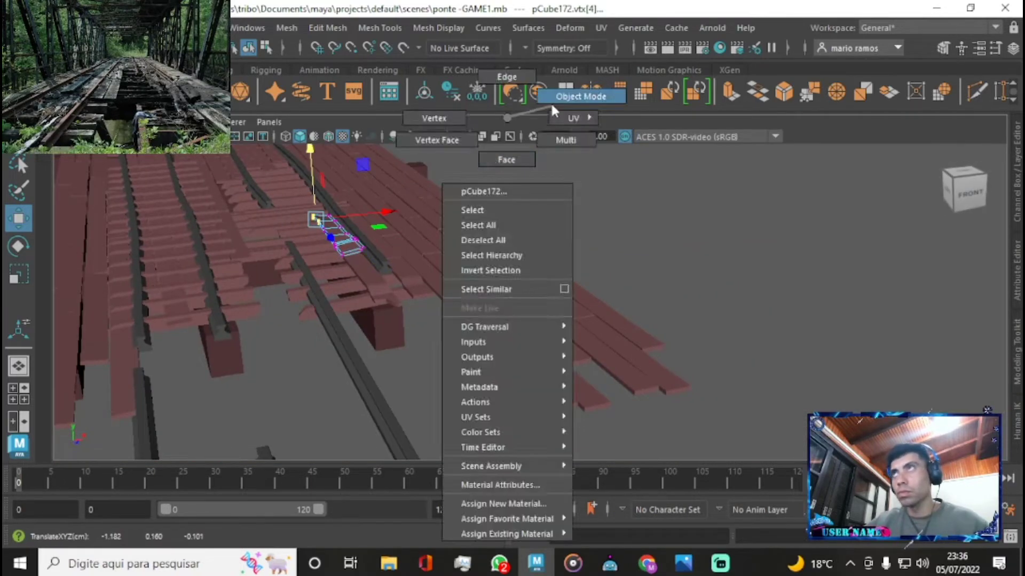
- Duplicate a plank twice and position the copies over the deck
alt+drag(530, 151, 494, 270)
click(347, 216)
key(e)
key(ctrl+d)
key(w)
mouse_move(324, 220)
alt+mouse_down()
mouse_move(475, 267)
mouse_move(320, 228)
mouse_move(467, 251)
mouse_move(591, 315)
alt+mouse_up()
key(e)
key(w)
key(ctrl+d)
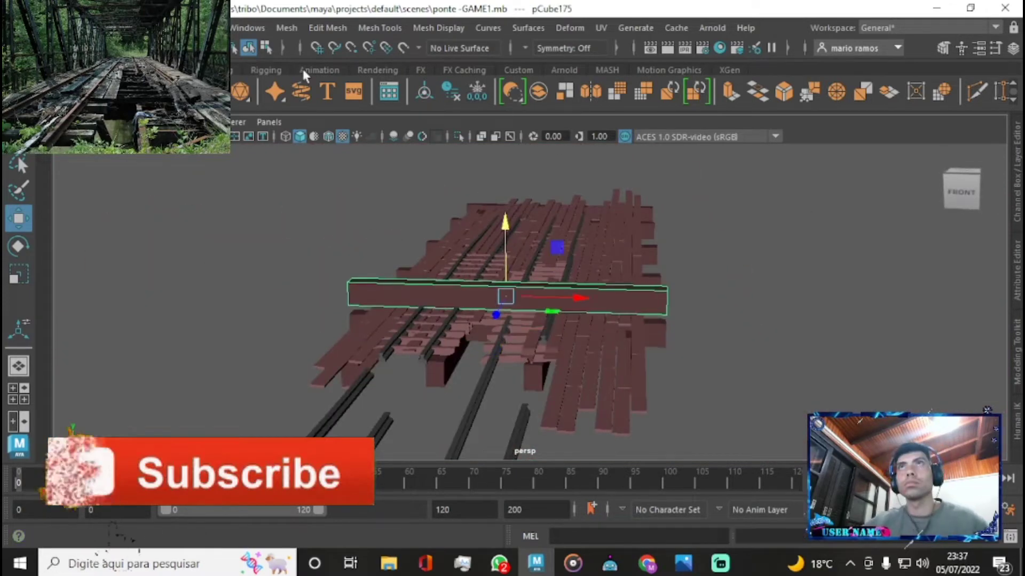
- Assign the plank copy a new dark grey Blinn material
click(378, 70)
click(282, 91)
click(832, 288)
drag(832, 398, 640, 374)
key(ctrl+a)
- Scale the copy into a small block and set it beside the rail
key(r)
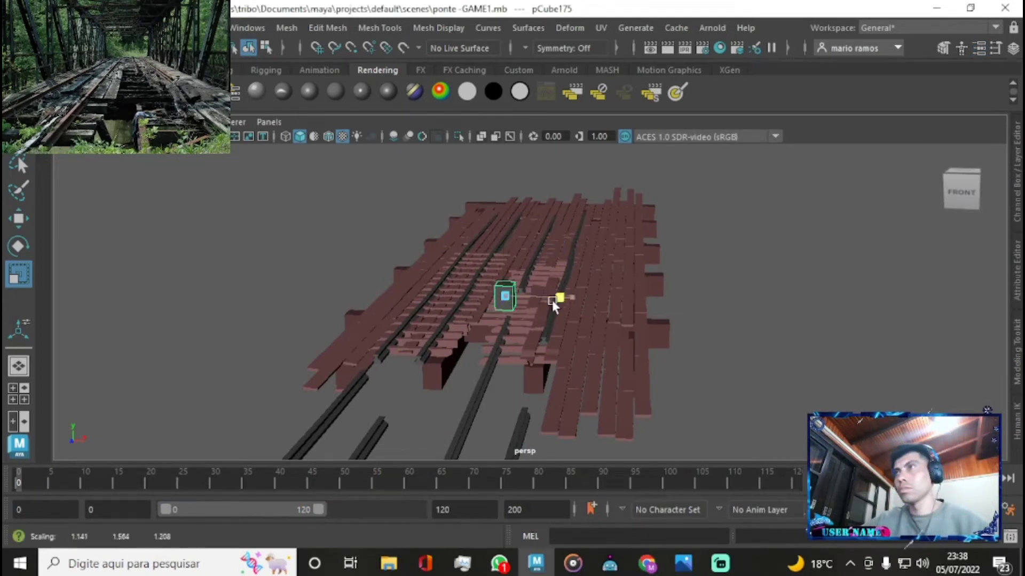
mouse_move(574, 251)
alt+mouse_down()
mouse_move(668, 224)
mouse_move(613, 286)
alt+mouse_up()
key(w)
scroll(549, 300, up, 3)
mouse_move(548, 300)
mouse_down()
mouse_move(757, 301)
mouse_move(806, 239)
mouse_move(713, 185)
mouse_move(630, 207)
mouse_move(610, 200)
mouse_move(598, 241)
mouse_up()
- Scale the small block into a thin, flattened beam piece
click(598, 241)
alt+drag(872, 206, 484, 235)
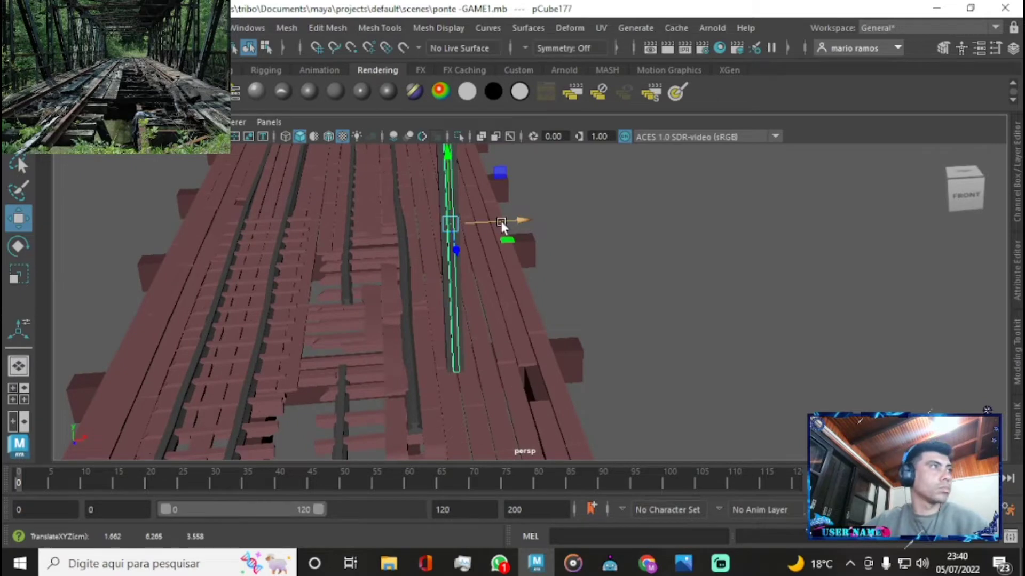
click(455, 220)
key(r)
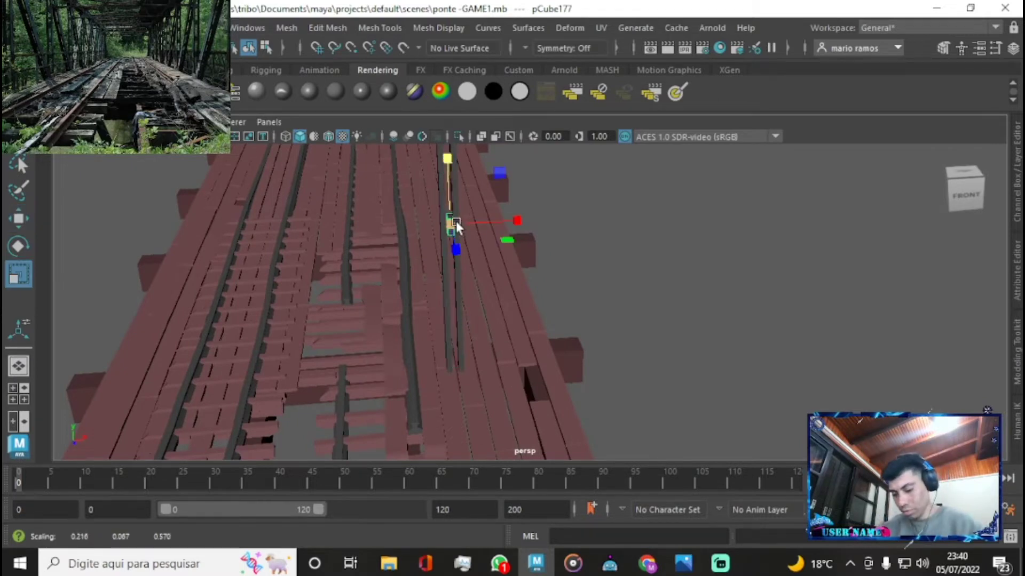
key(f)
mouse_move(589, 298)
mouse_down()
mouse_move(626, 298)
mouse_move(608, 299)
mouse_up()
drag(521, 239, 525, 274)
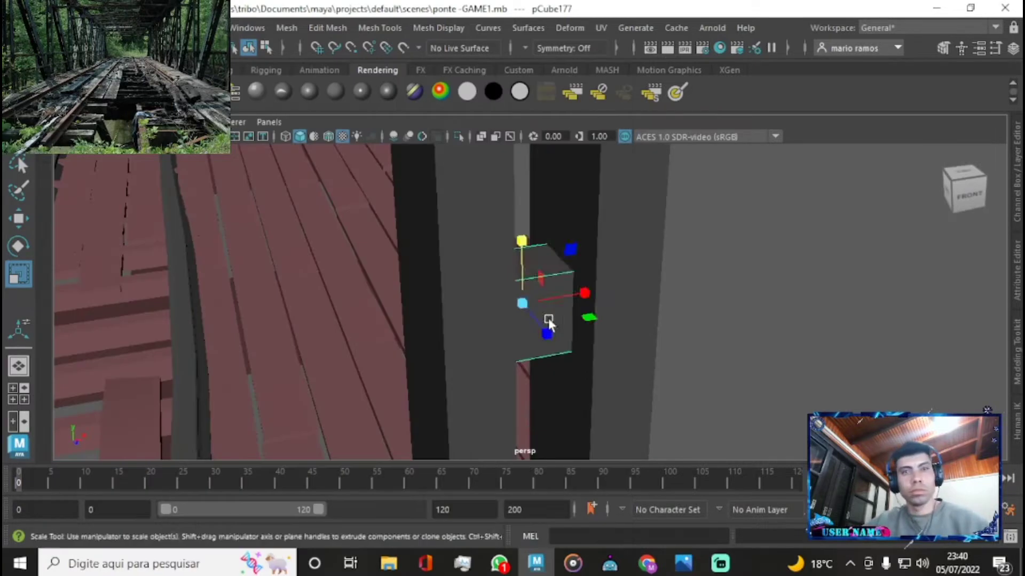
key(w)
drag(555, 326, 600, 374)
- Extrude the block's bottom face (Ctrl+E) into a widened, flared flange
key(r)
click(533, 313)
alt+drag(534, 312, 542, 274)
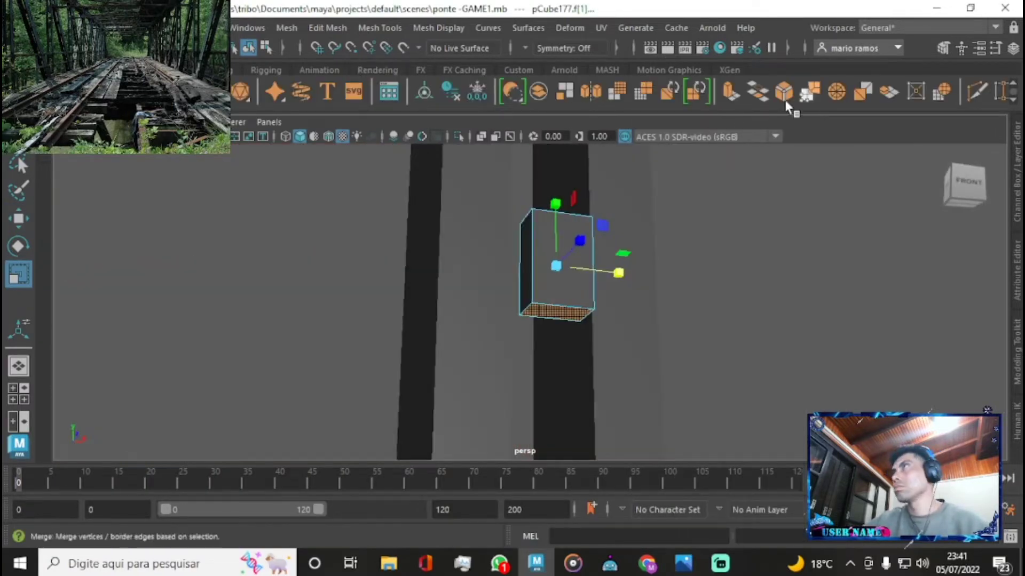
key(ctrl+e)
alt+drag(553, 167, 531, 239)
drag(595, 273, 613, 275)
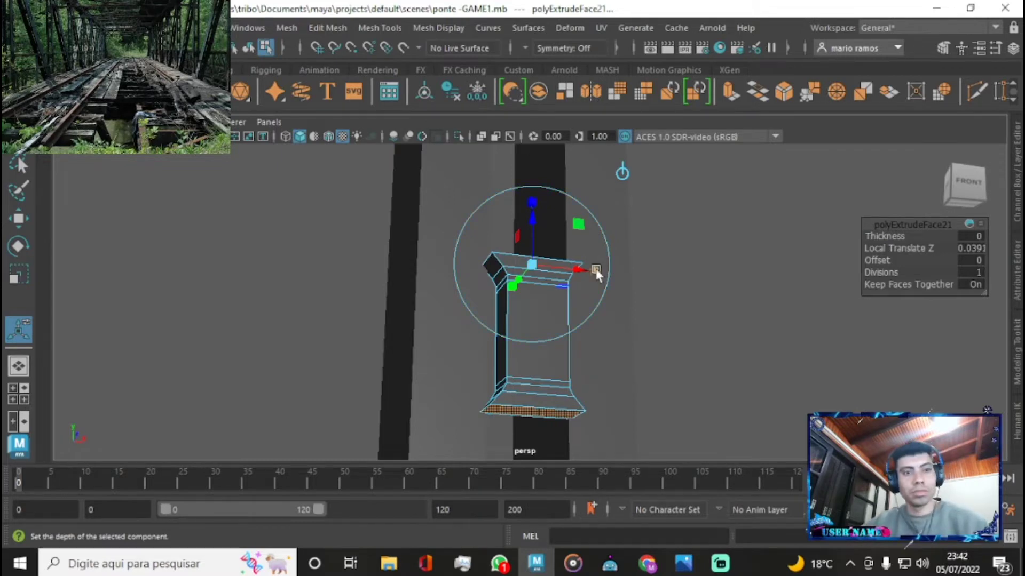
key(q)
- Turn the flanged beam piece onto its side by about 90°
key(F8)
key(e)
drag(558, 284, 478, 264)
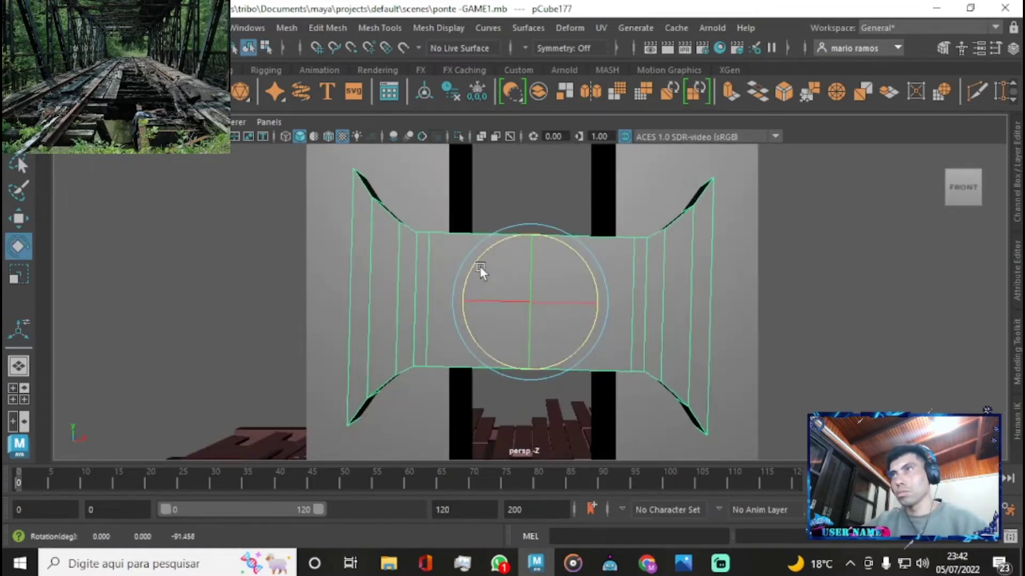
scroll(763, 158, down, 3)
key(r)
alt+drag(709, 190, 687, 292)
mouse_move(616, 326)
alt+mouse_down()
mouse_move(576, 283)
mouse_move(672, 287)
mouse_move(662, 256)
mouse_move(680, 305)
mouse_move(519, 274)
mouse_move(534, 288)
mouse_move(626, 274)
mouse_move(574, 222)
mouse_move(578, 356)
mouse_move(738, 315)
mouse_move(655, 295)
mouse_move(647, 332)
mouse_move(629, 268)
alt+mouse_up()
key(w)
- Stack Shift+D copies of the beam piece into a tall column and move a copy left
key(ctrl+d)
key(ctrl+d)
key(shift+d)
key(shift+d)
key(shift+d)
alt+drag(744, 188, 647, 228)
mouse_move(647, 228)
mouse_down()
mouse_move(578, 359)
mouse_move(722, 297)
mouse_move(719, 258)
mouse_move(745, 262)
mouse_up()
click(182, 28)
key(f)
- Tilt a copied beam beside the upright and repeat copies into a zigzag truss row
key(ctrl+d)
mouse_move(593, 310)
mouse_down()
mouse_move(536, 302)
mouse_move(482, 244)
mouse_move(604, 252)
mouse_up()
key(e)
key(w)
mouse_move(406, 273)
mouse_down()
mouse_move(423, 323)
mouse_move(500, 291)
mouse_move(453, 275)
mouse_move(637, 248)
mouse_move(560, 287)
mouse_move(610, 325)
mouse_move(391, 293)
mouse_move(328, 357)
mouse_move(683, 227)
mouse_move(635, 221)
mouse_up()
key(ctrl+d)
key(shift+d)
key(shift+d)
key(shift+d)
key(ctrl+d)
mouse_move(655, 358)
mouse_down()
mouse_move(488, 358)
mouse_move(575, 322)
mouse_move(532, 319)
mouse_move(489, 389)
mouse_up()
- Select the ladder-like rail piece and inspect the truss frames along the bridge
click(489, 390)
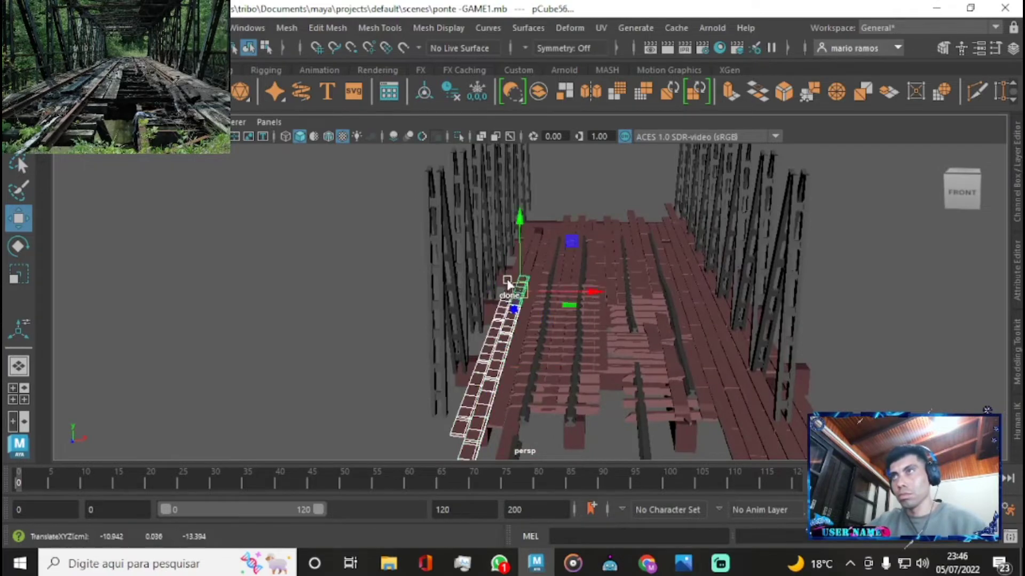
alt+right_drag(506, 282, 453, 348)
alt+drag(453, 348, 529, 305)
click(528, 263)
mouse_move(528, 262)
alt+mouse_down()
mouse_move(460, 259)
mouse_move(530, 235)
mouse_move(428, 239)
mouse_move(622, 274)
mouse_move(601, 274)
alt+mouse_up()
- Adjust the pivot and shift the rail along X to align with the side pillars
click(185, 298)
mouse_move(185, 298)
alt+mouse_down()
mouse_move(220, 221)
mouse_move(156, 223)
mouse_move(484, 202)
mouse_move(442, 190)
mouse_move(561, 247)
alt+mouse_up()
key(d)
mouse_move(590, 309)
mouse_down()
mouse_move(725, 328)
mouse_move(530, 262)
mouse_move(604, 217)
mouse_move(568, 273)
mouse_up()
click(524, 258)
- Assign a new material with a set colour to the new cube pCube216
click(646, 211)
key(f)
right_drag(540, 274, 694, 320)
click(811, 327)
- Cut an edge loop near one side of the cube in wireframe view
key(4)
click(237, 70)
click(977, 90)
- Add a second edge loop and scale the cube's side faces into an I-beam profile
ctrl+click(660, 235)
key(q)
alt+drag(516, 267, 767, 245)
key(r)
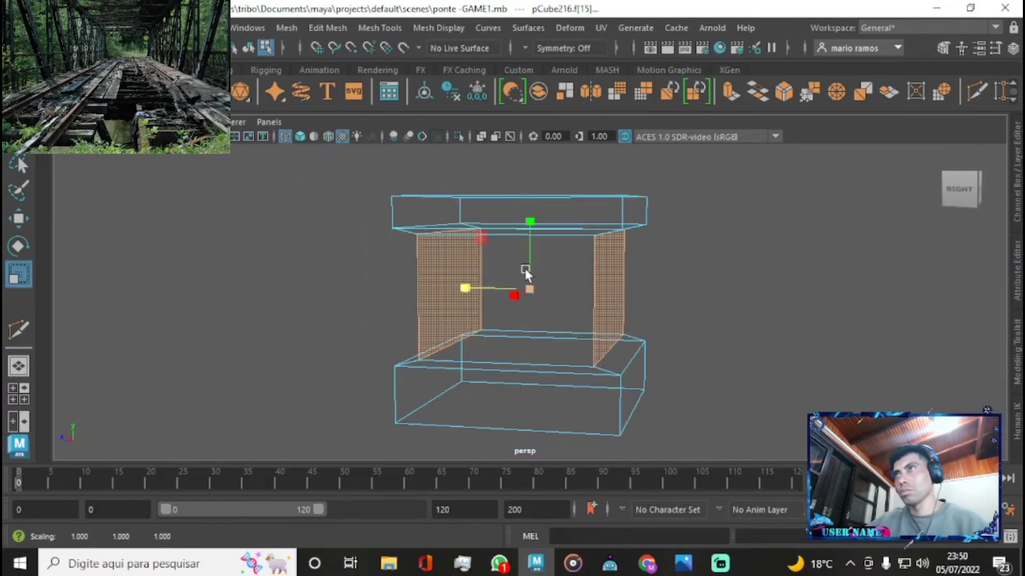
click(805, 222)
key(5)
right_click(656, 192)
right_click(469, 239)
- Stretch the I-beam along X into a long chord and duplicate it as the upper chord
click(887, 342)
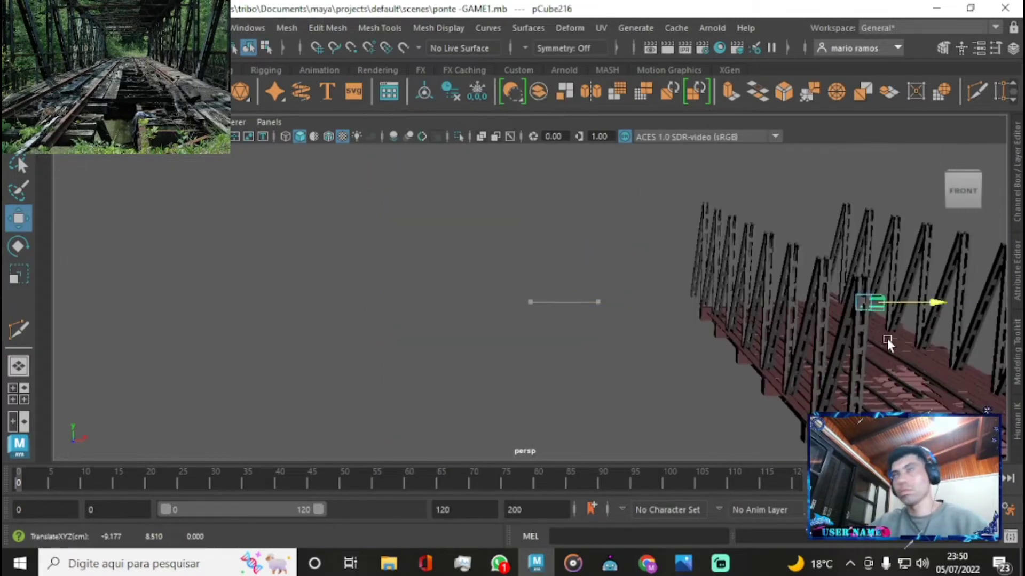
middle_drag(887, 342, 422, 339)
scroll(401, 304, up, 3)
key(r)
middle_drag(400, 304, 683, 338)
scroll(534, 297, up, 2)
key(ctrl+d)
mouse_move(421, 256)
mouse_down()
mouse_move(451, 197)
mouse_move(668, 286)
mouse_move(480, 256)
mouse_up()
- Make a thin diagonal brace, pCube219, rotated -44.405 in Z between the chords
key(e)
key(r)
click(450, 194)
click(533, 250)
drag(585, 297, 555, 199)
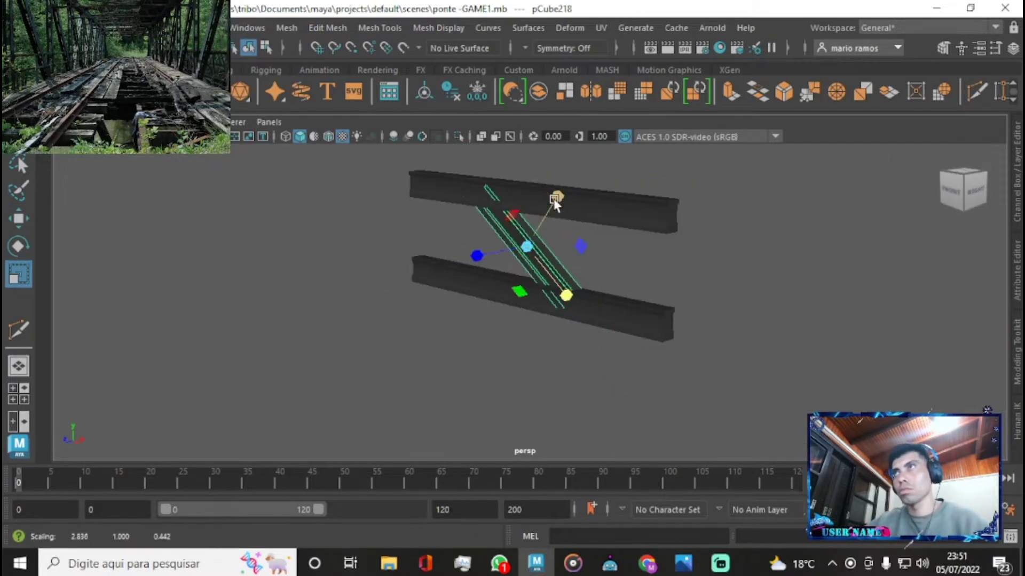
alt+drag(489, 249, 572, 248)
key(e)
key(4)
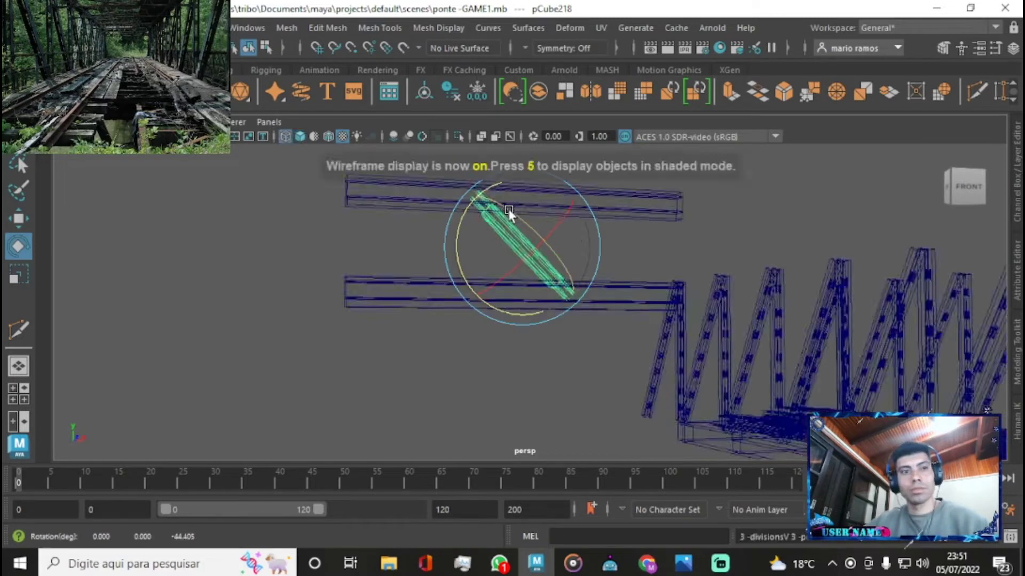
key(6)
key(4)
key(6)
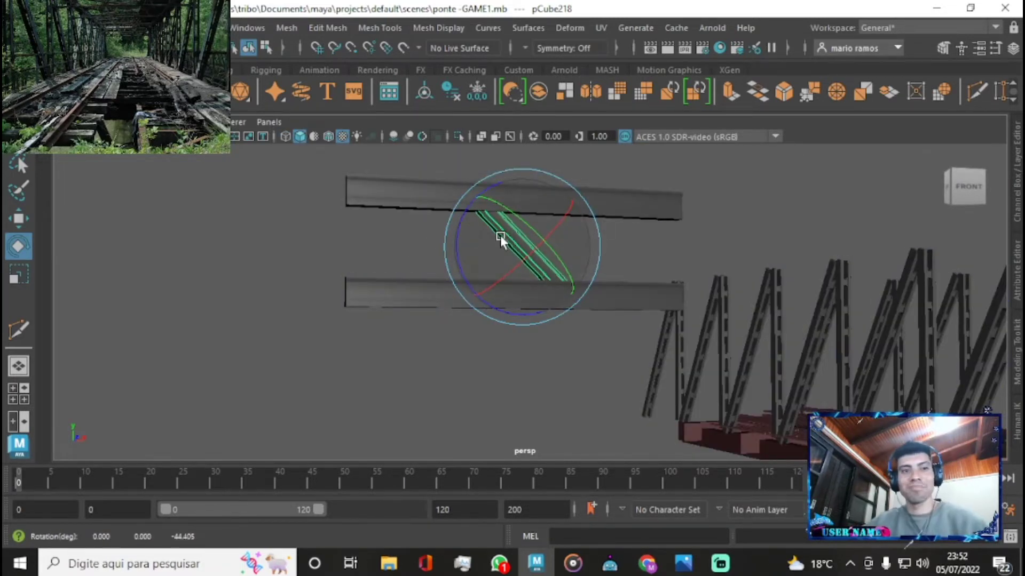
- Duplicate the diagonal brace and open the Edit > Duplicate Special options
key(ctrl+d)
key(w)
key(ctrl+a)
key(e)
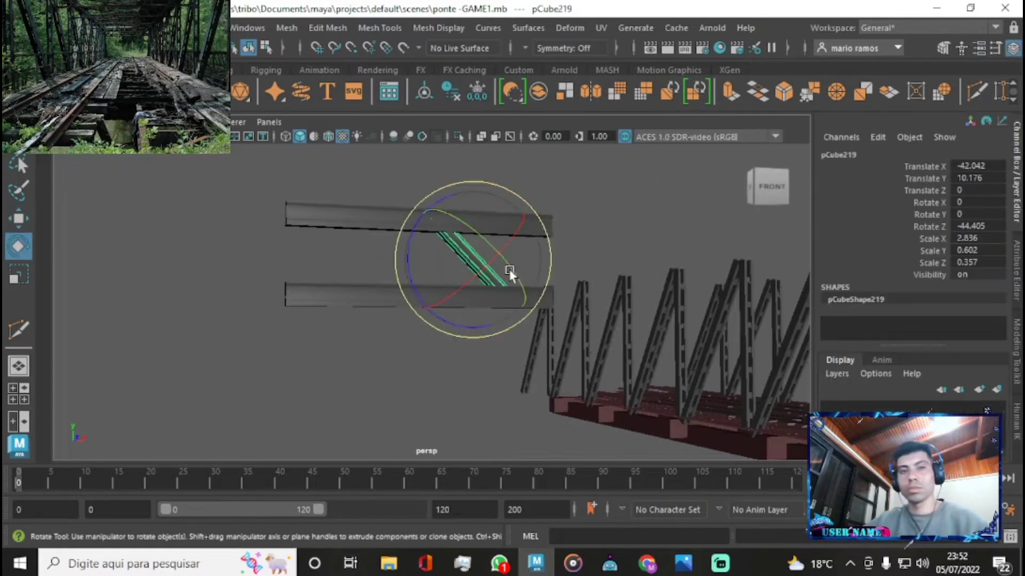
key(w)
click(58, 28)
click(248, 224)
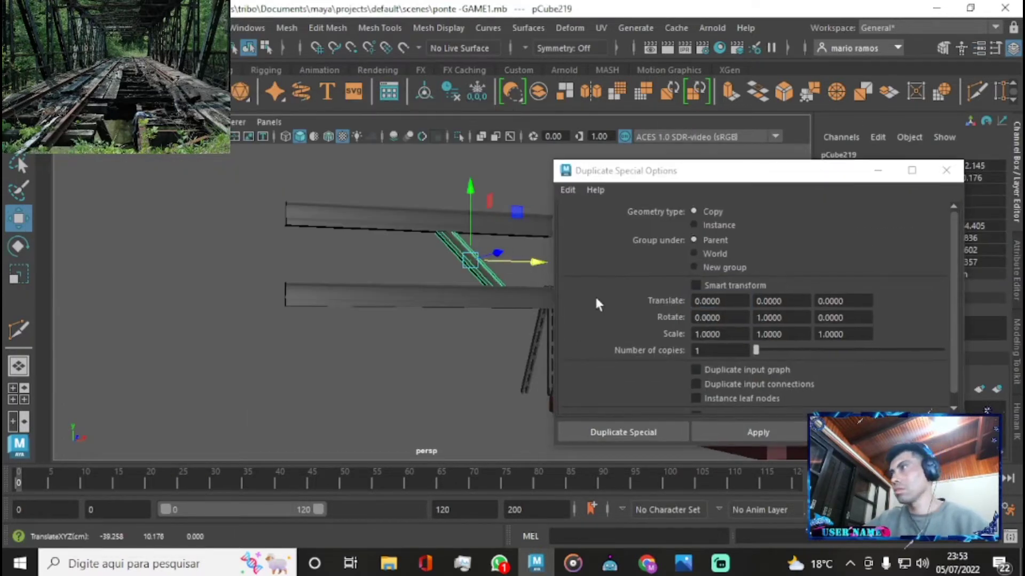
- Set Duplicate Special's Z rotation to 1 and apply a rotated copy of the brace
click(779, 318)
key(Tab)
text(1)
click(741, 427)
key(ctrl+shift+d)
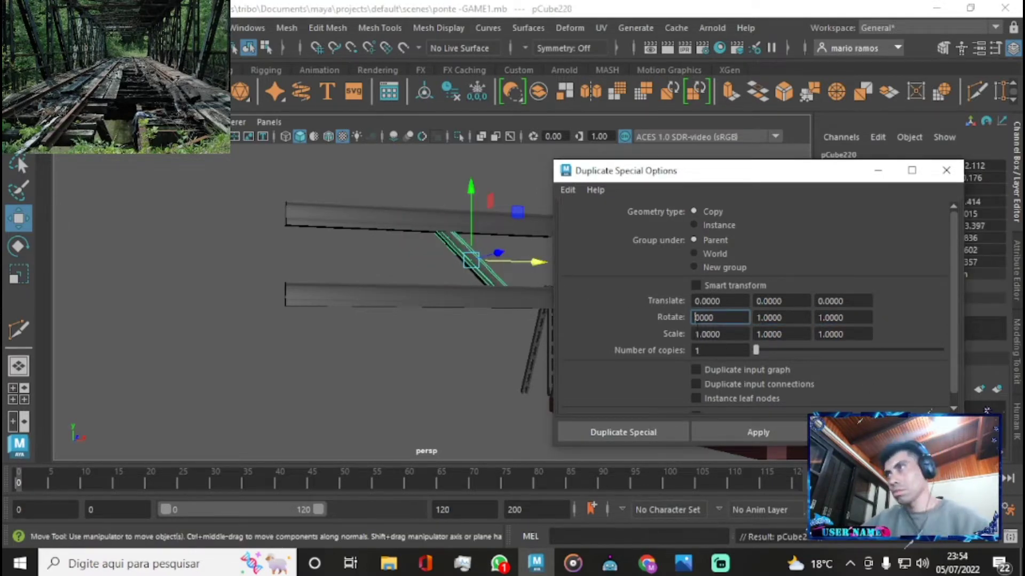
drag(483, 269, 486, 269)
click(689, 317)
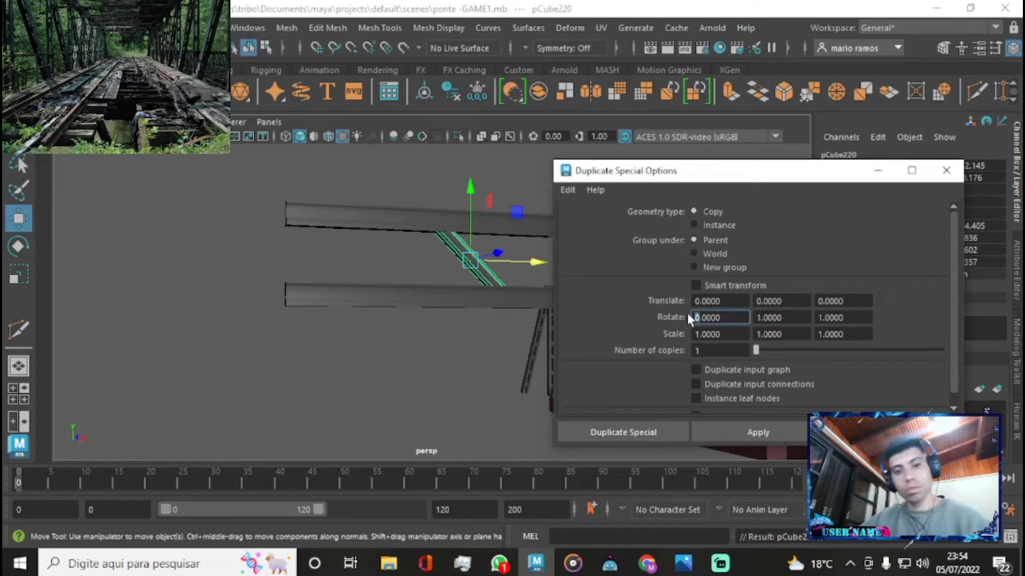
click(518, 262)
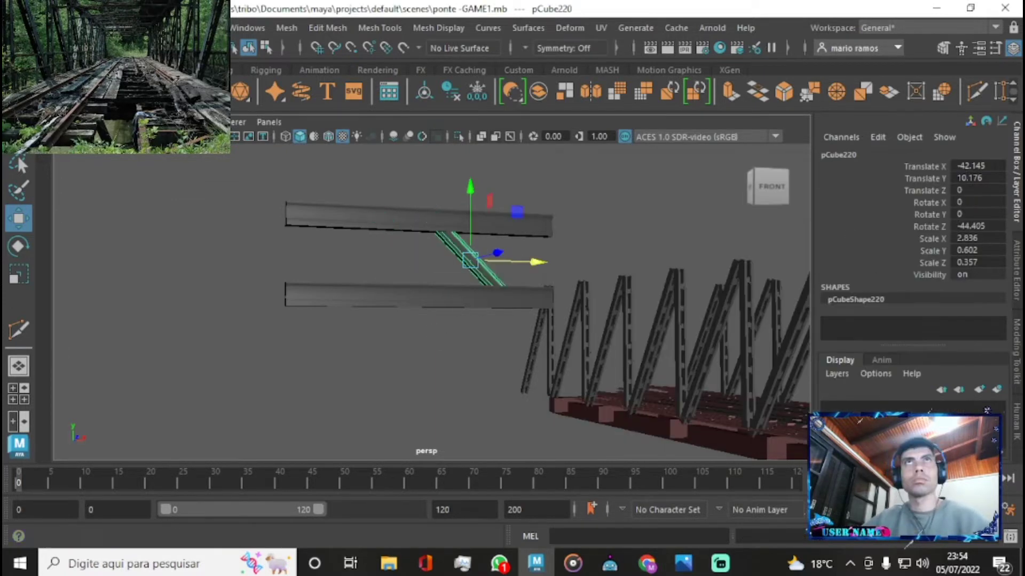
key(e)
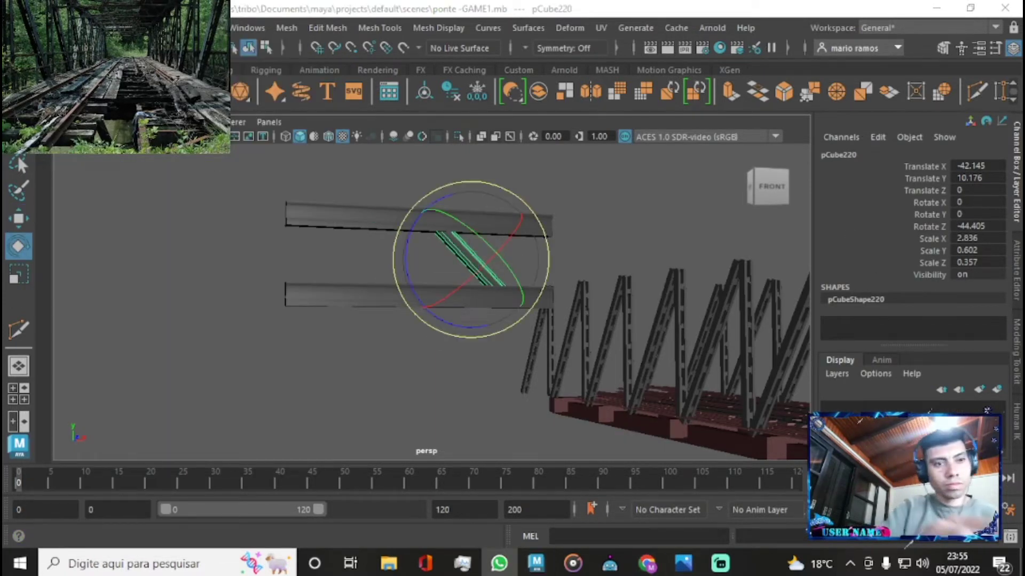
- Reopen the Duplicate Special options and slide the earlier diagonal copy along X
click(32, 28)
click(181, 250)
key(Tab)
key(Tab)
click(427, 259)
key(w)
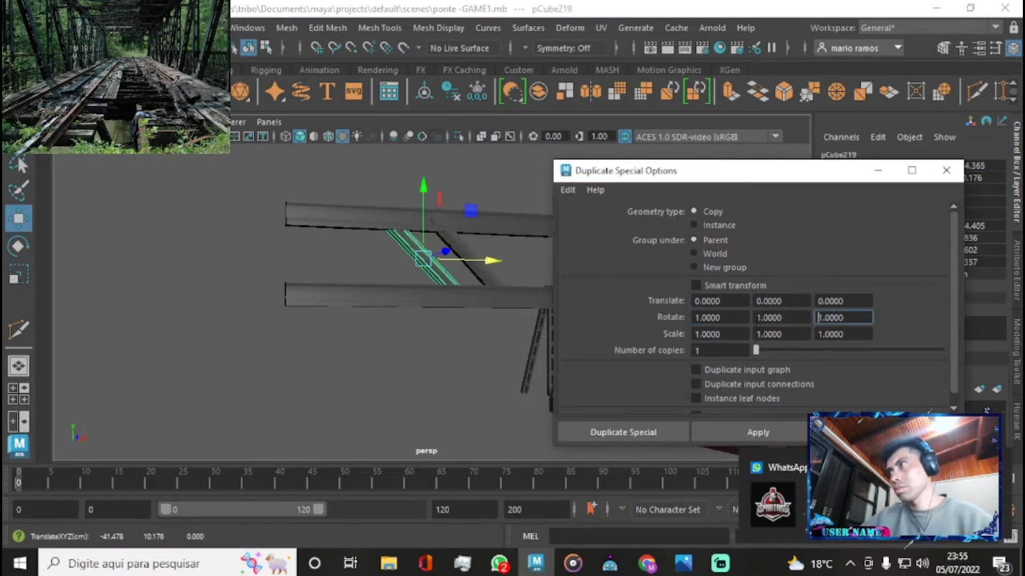
drag(454, 261, 595, 304)
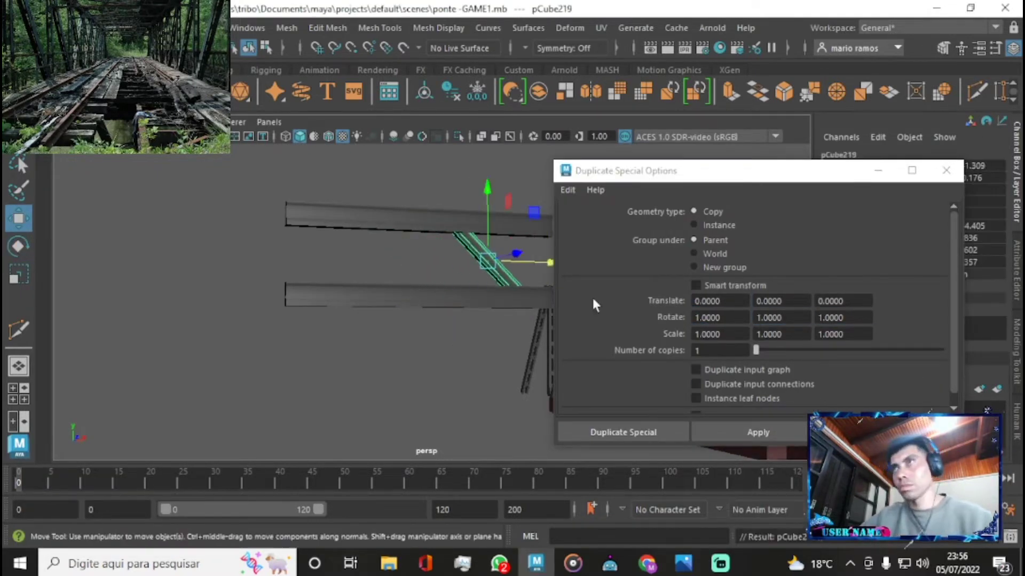
- Reset the Duplicate Special rotate values to 0 and apply another brace copy
drag(747, 171, 734, 165)
text(-)
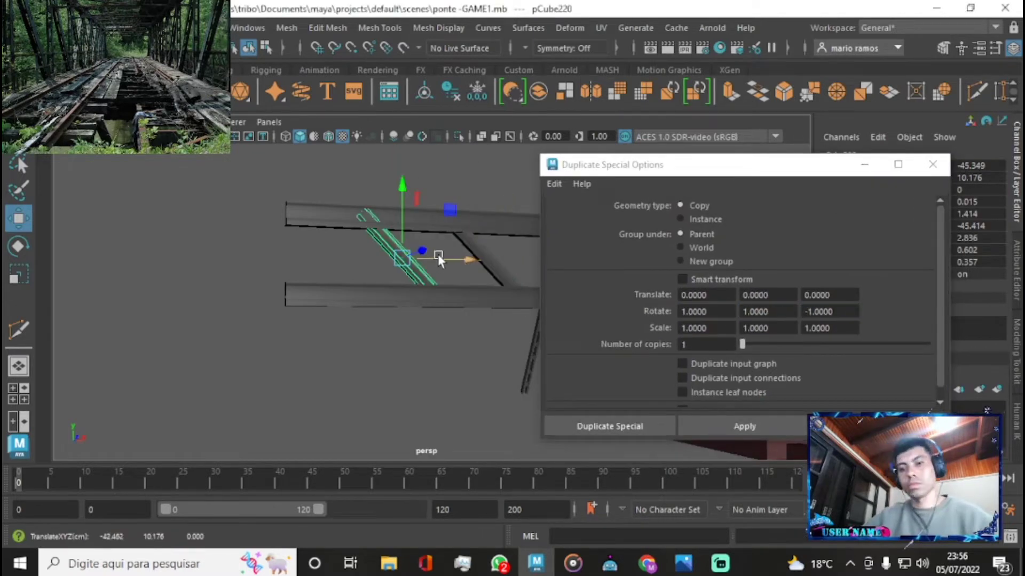
text(0)
key(shift+Tab)
text(0)
key(shift+Tab)
text(0)
click(714, 435)
click(464, 272)
- Move the mirrored brace pCube220 (45.815 in Z) left to form an inverted V
key(e)
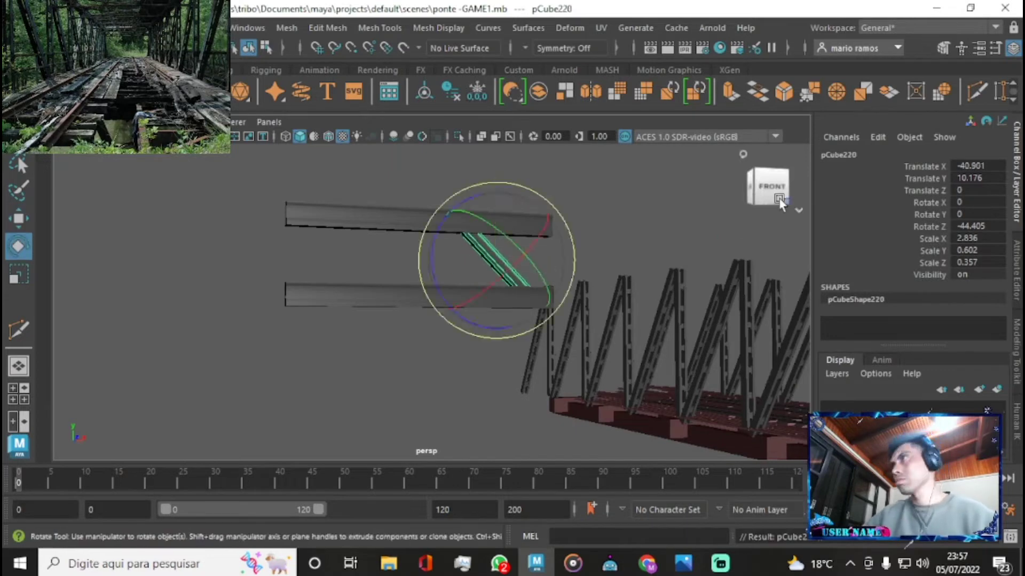
key(w)
key(4)
drag(504, 302, 298, 302)
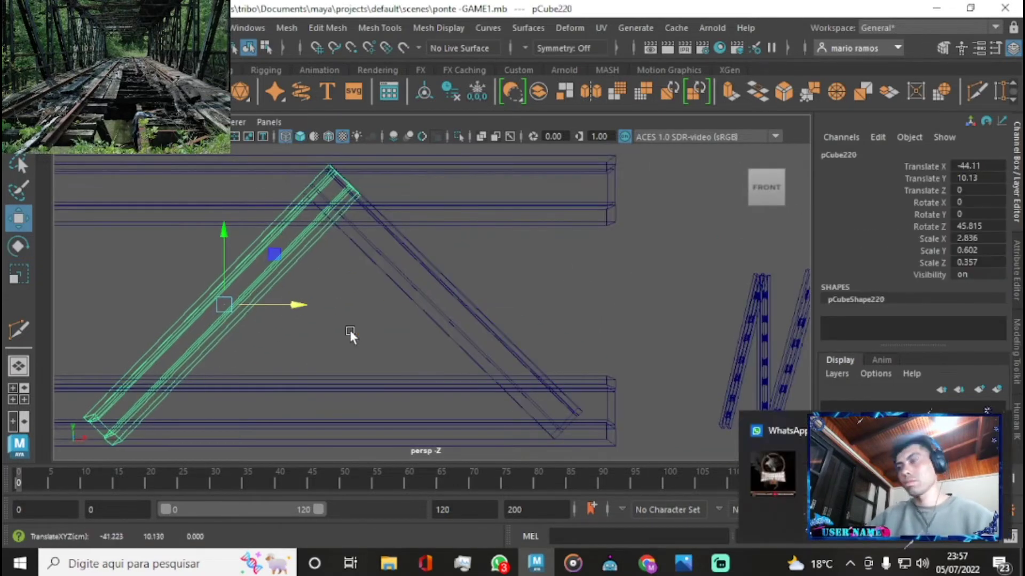
- Return to shaded display and move a copy of the top chord down to form the bottom chord
key(5)
click(492, 252)
scroll(492, 252, down, 5)
click(287, 28)
click(230, 299)
mouse_move(267, 262)
mouse_down()
mouse_move(319, 276)
mouse_move(283, 328)
mouse_up()
right_drag(406, 171, 463, 108)
- Combine all chords and braces into one truss mesh and move it onto the bridge
drag(534, 225, 235, 362)
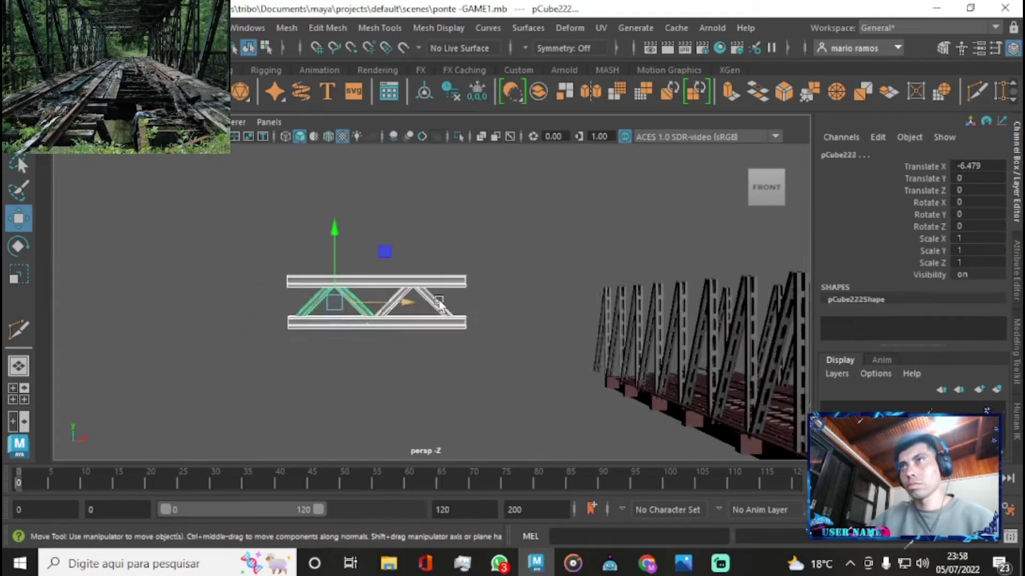
click(195, 28)
drag(435, 302, 685, 297)
alt+drag(481, 320, 320, 347)
- Scale the truss to fit between the walls and slide it along the bridge
key(r)
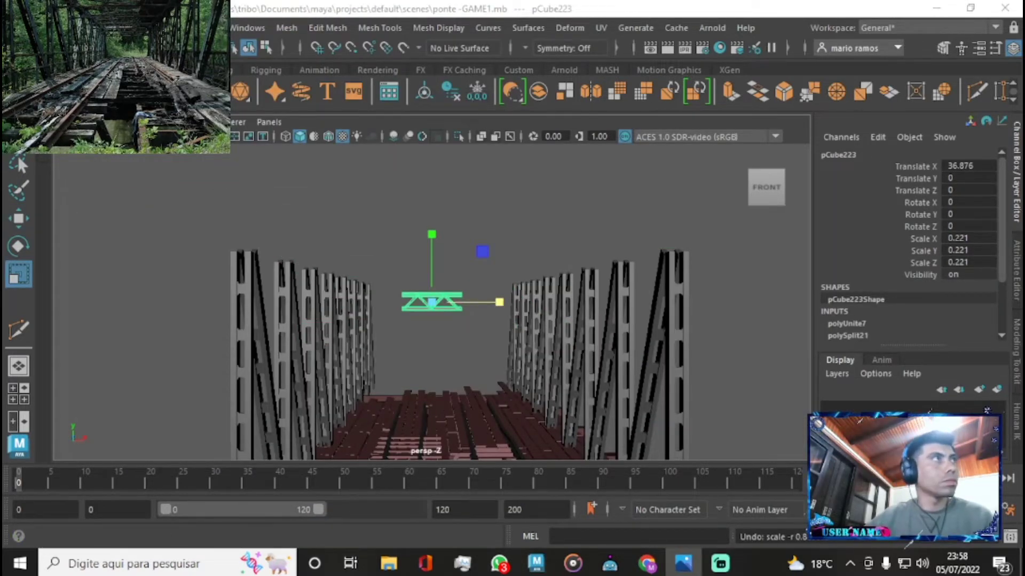
key(w)
mouse_move(458, 283)
mouse_down()
mouse_move(584, 301)
mouse_move(622, 236)
mouse_move(641, 229)
mouse_move(638, 278)
mouse_move(613, 274)
mouse_move(591, 243)
mouse_move(591, 255)
mouse_move(729, 238)
mouse_move(633, 319)
mouse_move(419, 148)
mouse_move(369, 285)
mouse_move(569, 297)
mouse_up()
key(r)
key(w)
click(569, 296)
- Separate the truss and pull one diagonal brace's end vertex down along Y
click(176, 27)
key(f)
click(424, 297)
key(r)
scroll(437, 267, up, 3)
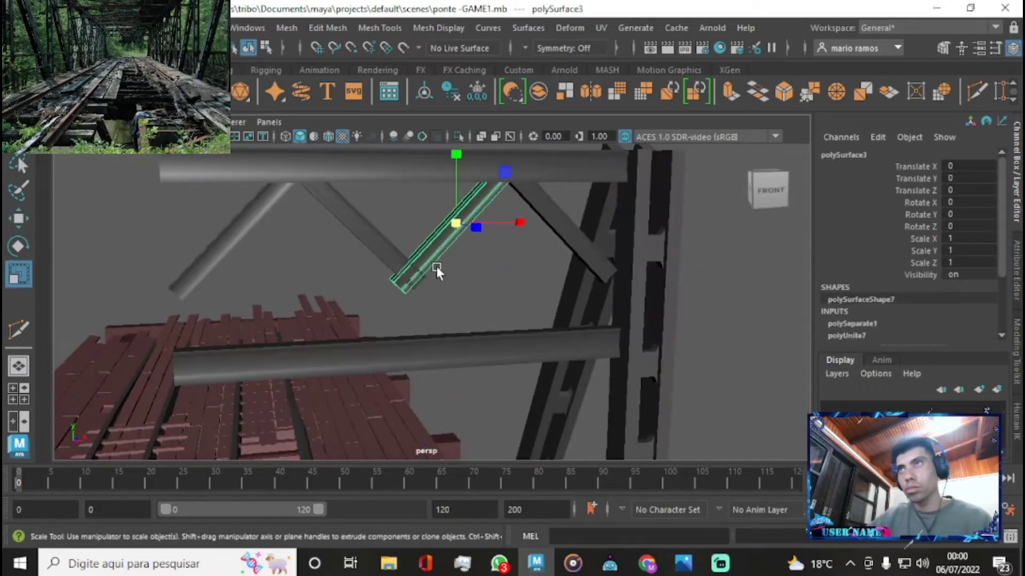
key(F9)
click(328, 361)
key(w)
mouse_move(357, 387)
mouse_down()
mouse_move(299, 422)
mouse_move(331, 322)
mouse_move(300, 342)
mouse_move(313, 181)
mouse_up()
- Orbit in close to the truss and select a diagonal brace to rotate and scale
key(F8)
mouse_move(328, 274)
alt+mouse_down()
mouse_move(275, 337)
mouse_move(568, 156)
alt+mouse_up()
key(F9)
right_drag(567, 155, 606, 119)
mouse_move(606, 119)
alt+mouse_down()
mouse_move(556, 313)
mouse_move(539, 270)
mouse_move(633, 325)
mouse_move(561, 288)
mouse_move(594, 217)
mouse_move(502, 281)
alt+mouse_up()
click(539, 269)
key(e)
key(r)
- Slide the two diagonal braces left and right along X into the zigzag
key(w)
click(565, 281)
click(401, 317)
mouse_move(565, 280)
alt+mouse_down()
mouse_move(401, 317)
mouse_move(345, 309)
alt+mouse_up()
middle_drag(344, 309, 242, 300)
click(304, 299)
middle_drag(305, 299, 543, 285)
- Select the horizontal crossbeam and extrude its end face
click(206, 259)
mouse_move(205, 259)
alt+mouse_down()
mouse_move(534, 232)
mouse_move(213, 297)
alt+mouse_up()
scroll(332, 264, up, 5)
click(326, 312)
scroll(213, 297, up, 3)
click(435, 299)
right_click(562, 162)
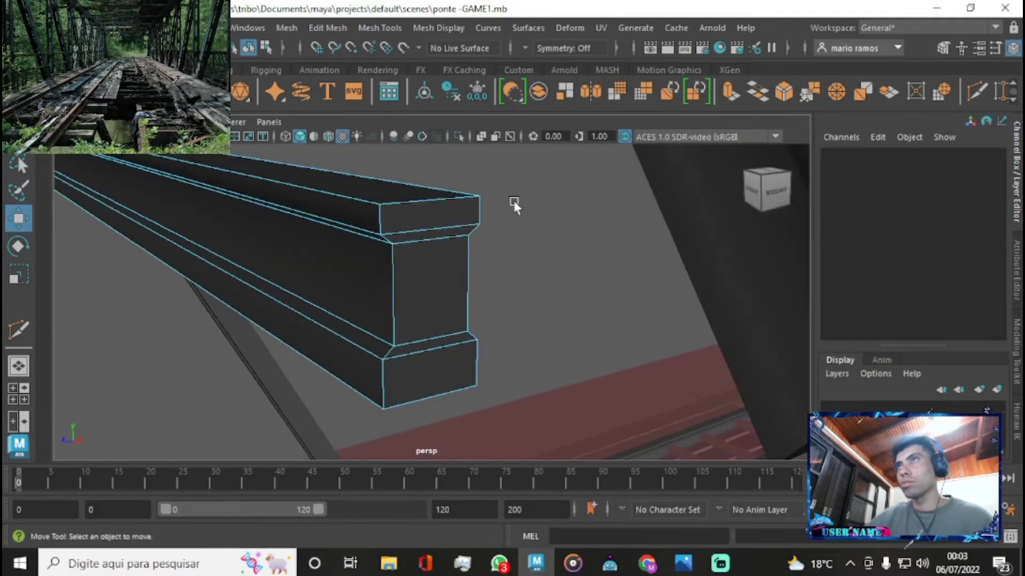
key(ctrl+e)
- Extrude and pull out further faces at the beam end to meet the truss post
mouse_move(463, 390)
mouse_down()
mouse_move(470, 405)
mouse_move(565, 316)
mouse_move(694, 273)
mouse_up()
click(481, 331)
right_click(301, 181)
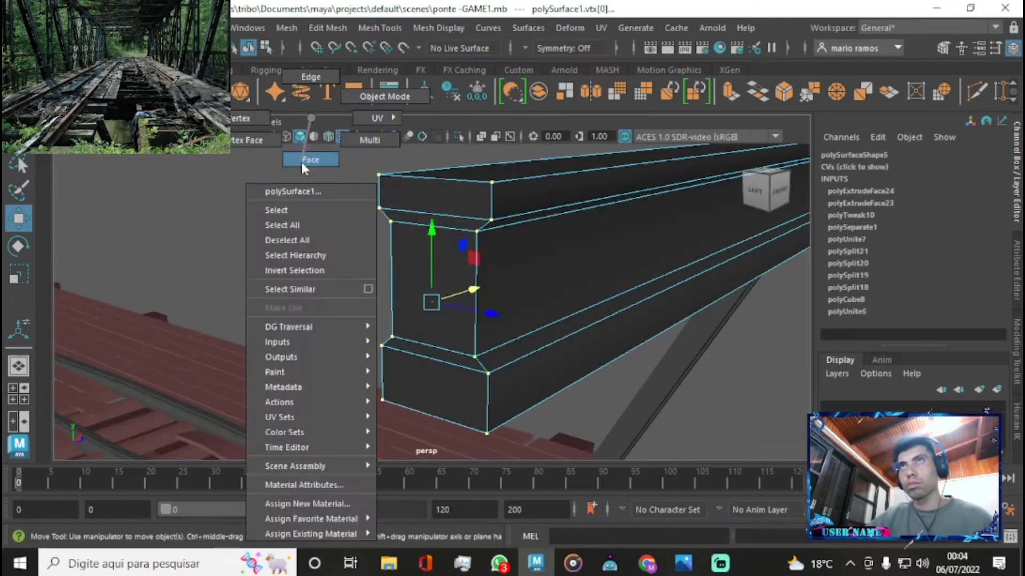
key(ctrl+e)
mouse_move(430, 367)
mouse_down()
mouse_move(434, 408)
mouse_move(467, 352)
mouse_move(524, 344)
mouse_move(364, 319)
mouse_move(421, 344)
mouse_move(463, 309)
mouse_move(480, 343)
mouse_move(650, 238)
mouse_up()
click(501, 342)
key(ctrl+e)
scroll(541, 382, up, 2)
- Back in object mode, orbit around inspecting the truss members, then deselect everything
right_drag(541, 382, 616, 140)
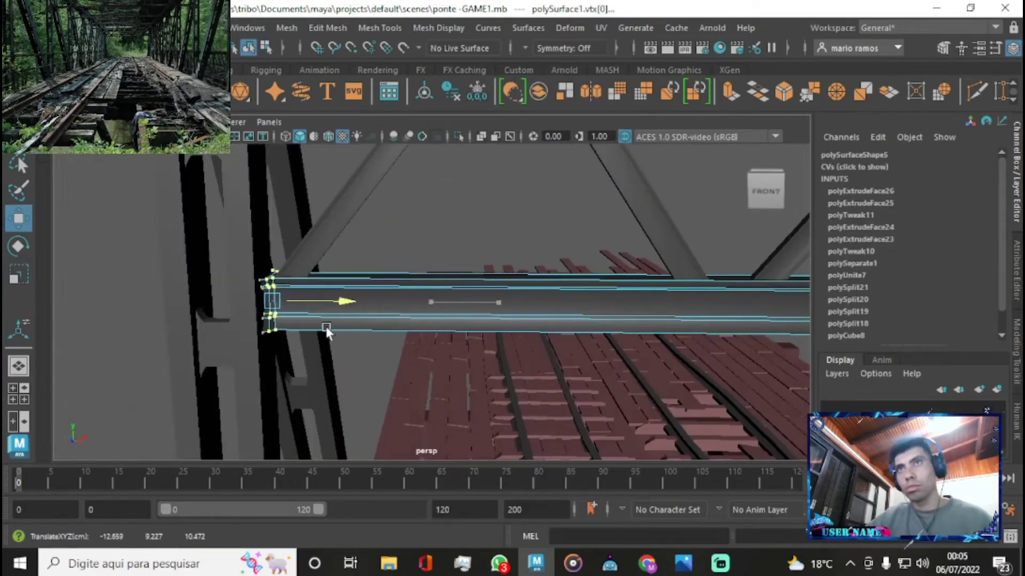
alt+drag(373, 267, 415, 251)
click(415, 251)
scroll(414, 251, down, 5)
scroll(510, 388, up, 5)
alt+drag(510, 387, 486, 300)
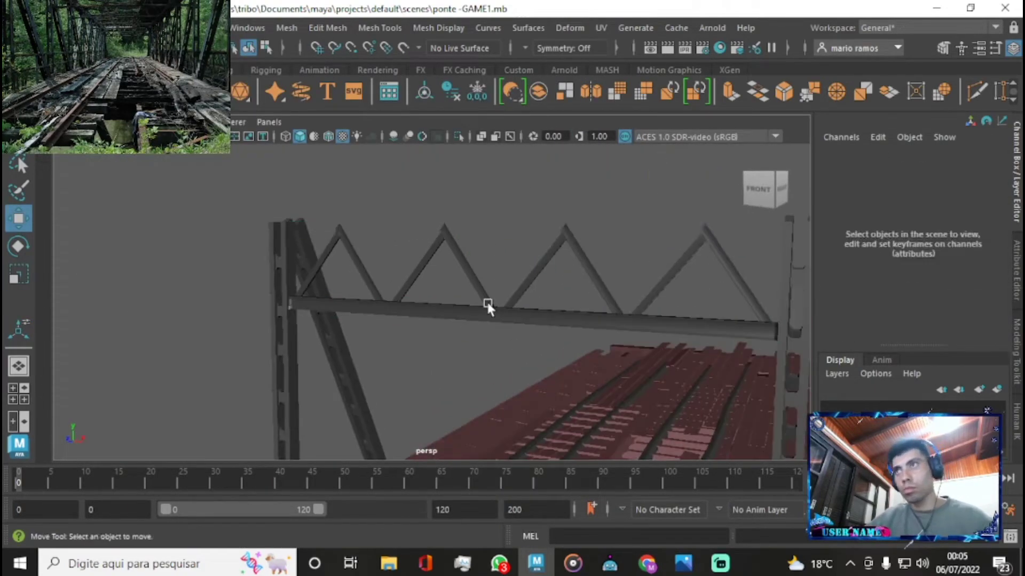
click(376, 262)
mouse_move(335, 297)
alt+mouse_down()
mouse_move(578, 405)
mouse_move(452, 331)
mouse_move(377, 220)
mouse_move(534, 291)
alt+mouse_up()
click(452, 334)
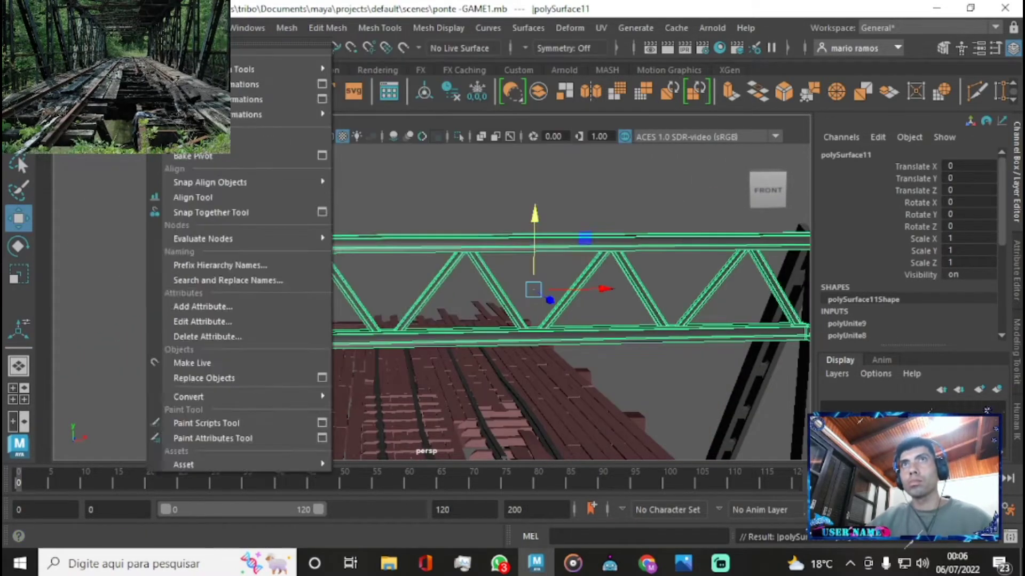
scroll(552, 351, down, 5)
click(552, 350)
- Orbit down to the rail deck and select the new cube, pCube224, above it
scroll(552, 350, up, 5)
mouse_move(344, 307)
alt+mouse_down()
mouse_move(551, 347)
mouse_move(471, 339)
mouse_move(520, 248)
alt+mouse_up()
scroll(520, 248, down, 5)
alt+drag(423, 344, 321, 298)
scroll(322, 298, up, 5)
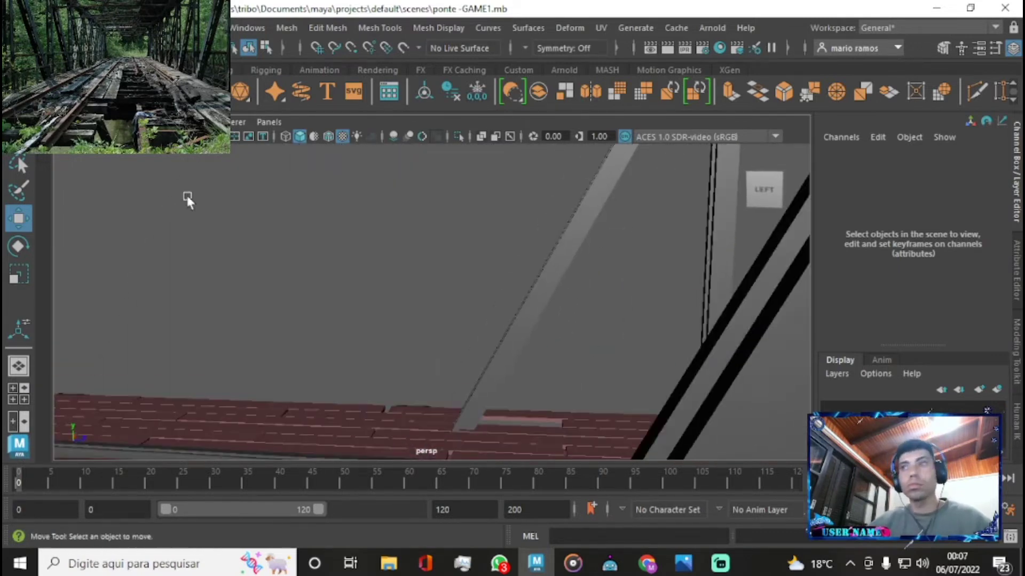
click(438, 297)
mouse_move(628, 179)
mouse_down()
mouse_move(500, 452)
mouse_move(687, 331)
mouse_move(691, 364)
mouse_move(658, 182)
mouse_move(423, 270)
mouse_move(603, 264)
mouse_up()
- Create a new Blinn material and assign it to the cube
key(4)
key(r)
key(6)
click(604, 264)
click(377, 70)
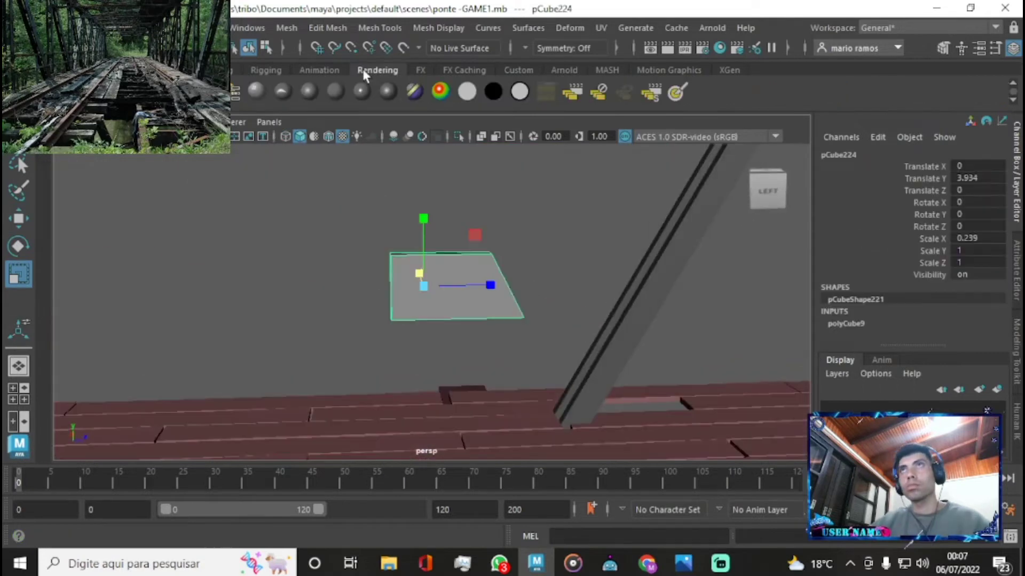
click(256, 91)
key(ctrl+a)
- Flatten the cube vertically into a plate and frame the view on it
drag(524, 223, 527, 240)
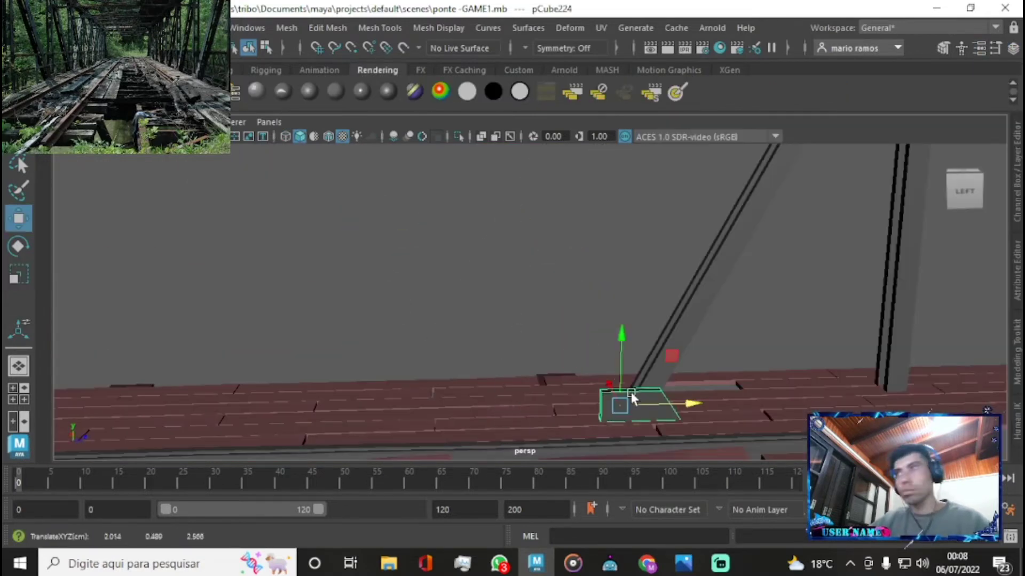
alt+drag(631, 393, 530, 353)
key(f)
mouse_move(516, 299)
alt+mouse_down()
mouse_move(437, 295)
mouse_move(463, 303)
alt+mouse_up()
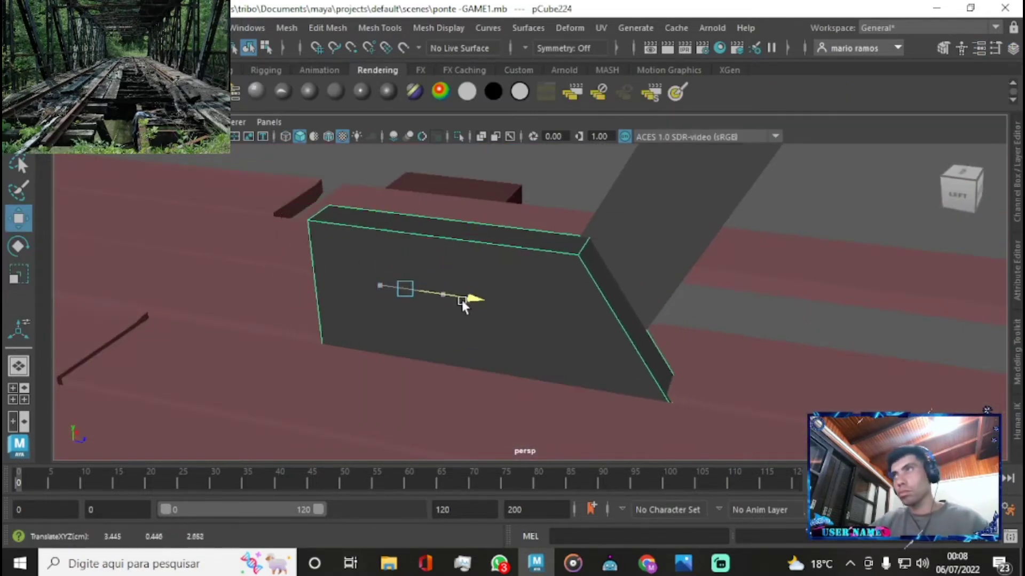
- Adjust the plate's bottom corner vertices and thin it beside the truss leg's foot
key(F9)
drag(654, 382, 685, 414)
alt+drag(686, 414, 745, 255)
alt+drag(459, 196, 459, 181)
right_drag(459, 182, 457, 114)
alt+drag(456, 113, 497, 261)
key(r)
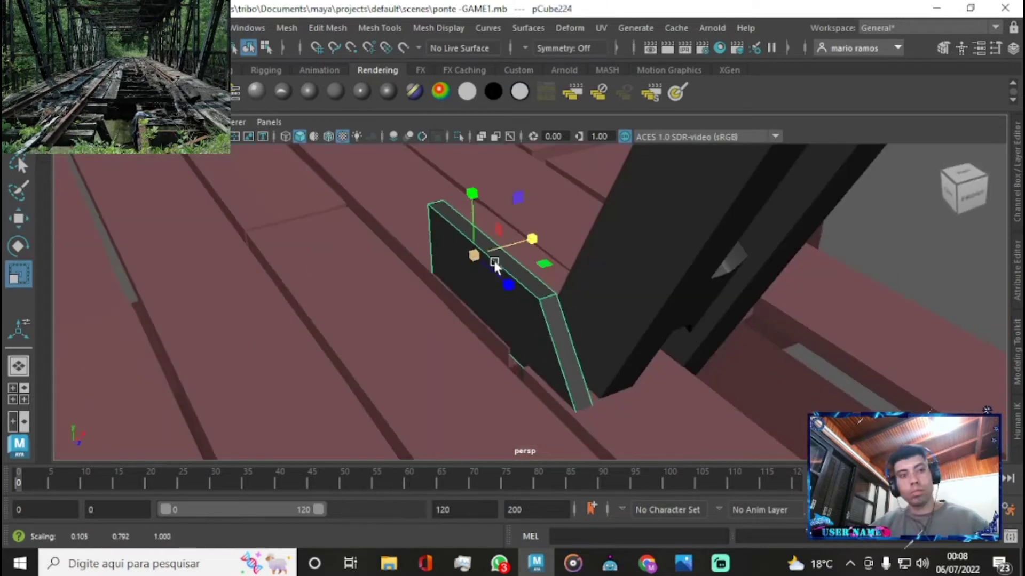
mouse_move(553, 277)
alt+mouse_down()
mouse_move(743, 247)
mouse_move(625, 318)
mouse_move(523, 302)
alt+mouse_up()
- Duplicate the truss frame with Ctrl+D and select the copy from a side view
key(ctrl+d)
alt+drag(344, 369, 602, 219)
click(601, 219)
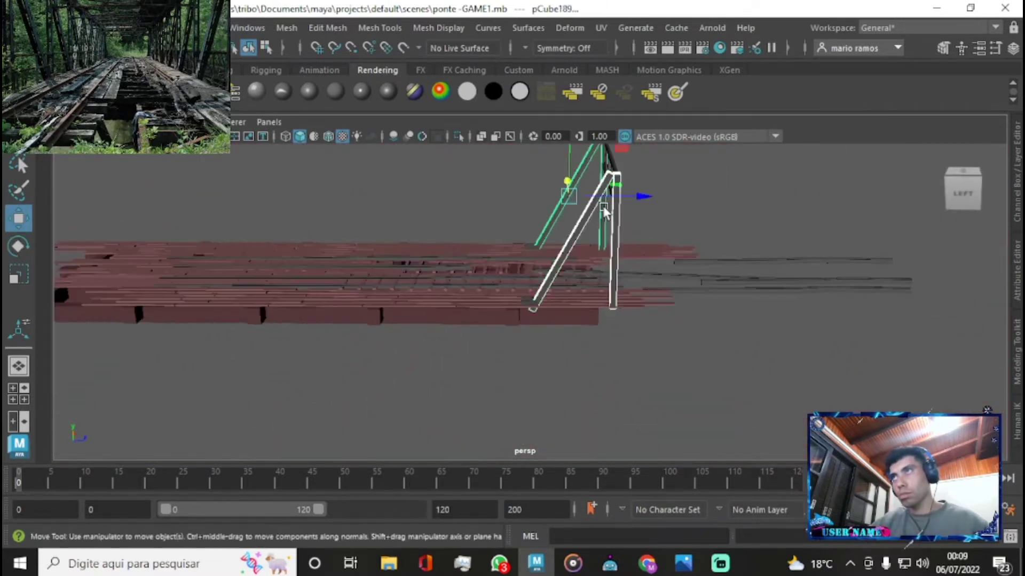
scroll(529, 271, up, 5)
scroll(533, 281, down, 5)
alt+drag(534, 281, 567, 209)
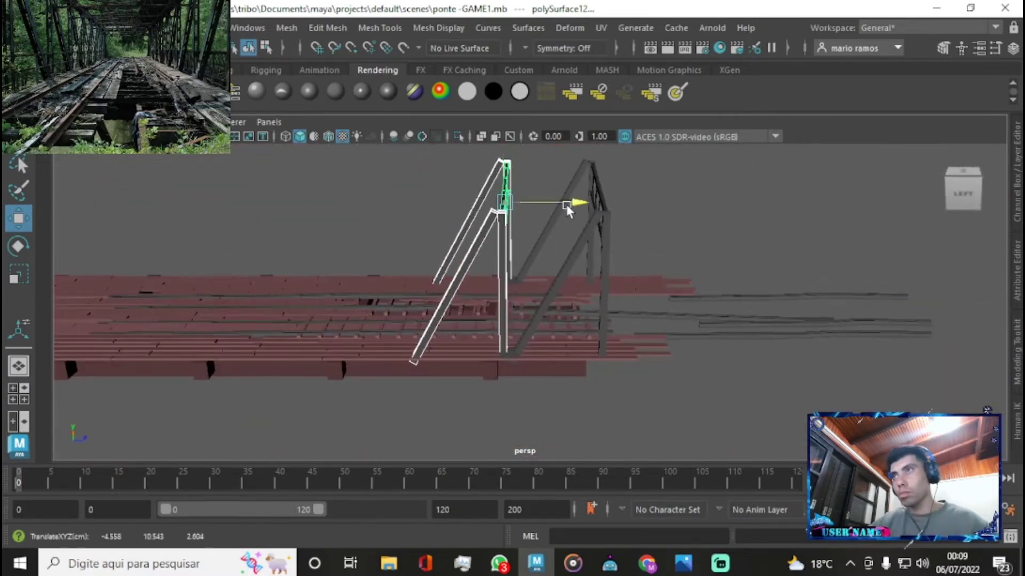
scroll(539, 358, up, 5)
click(485, 413)
- Check the truss frame copies spaced along the bridge, then deselect them
scroll(467, 236, down, 5)
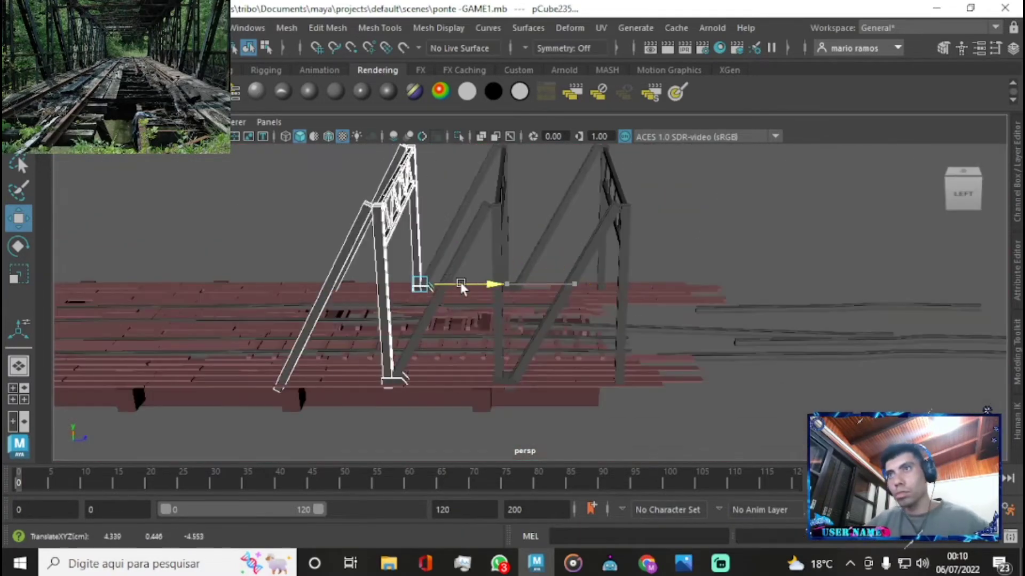
scroll(493, 291, up, 5)
click(524, 210)
scroll(523, 209, down, 4)
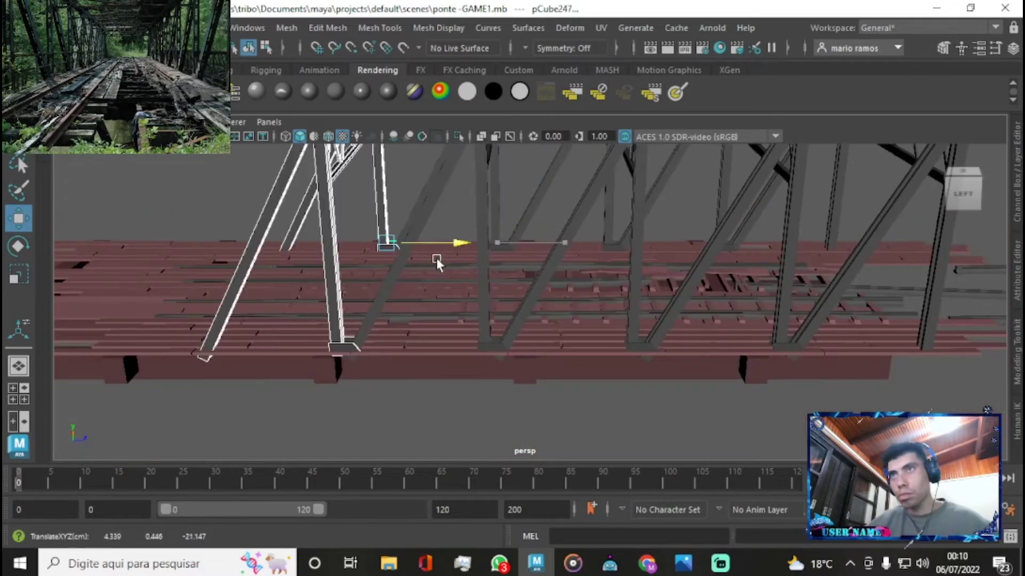
click(432, 275)
scroll(523, 186, up, 5)
scroll(480, 267, down, 5)
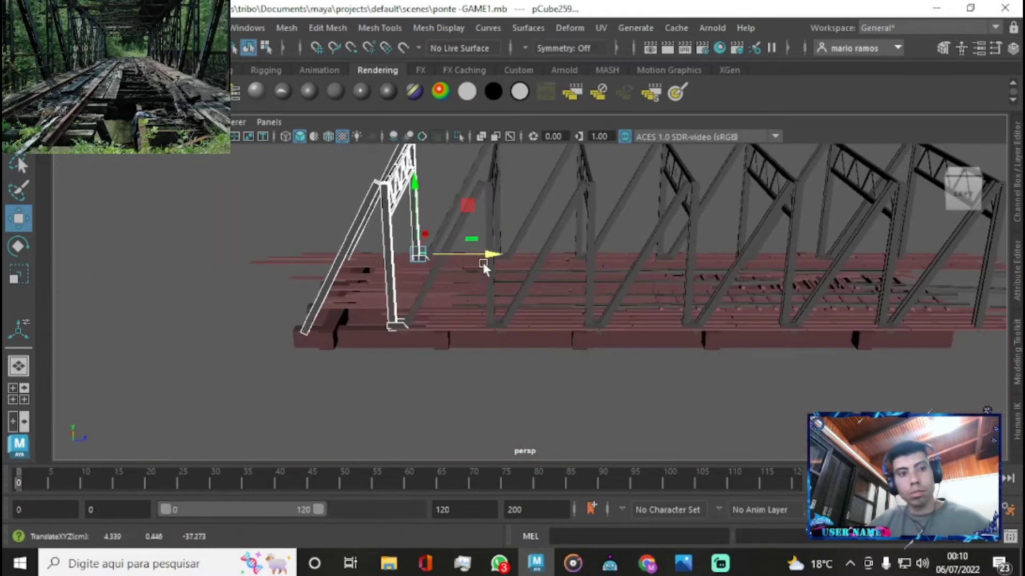
scroll(540, 208, up, 4)
scroll(541, 208, down, 5)
click(630, 245)
- Select the long top beam, polySurface28, and open its attributes
mouse_move(629, 245)
alt+mouse_down()
mouse_move(682, 285)
mouse_move(480, 320)
alt+mouse_up()
scroll(677, 296, up, 3)
click(480, 320)
click(176, 28)
click(374, 270)
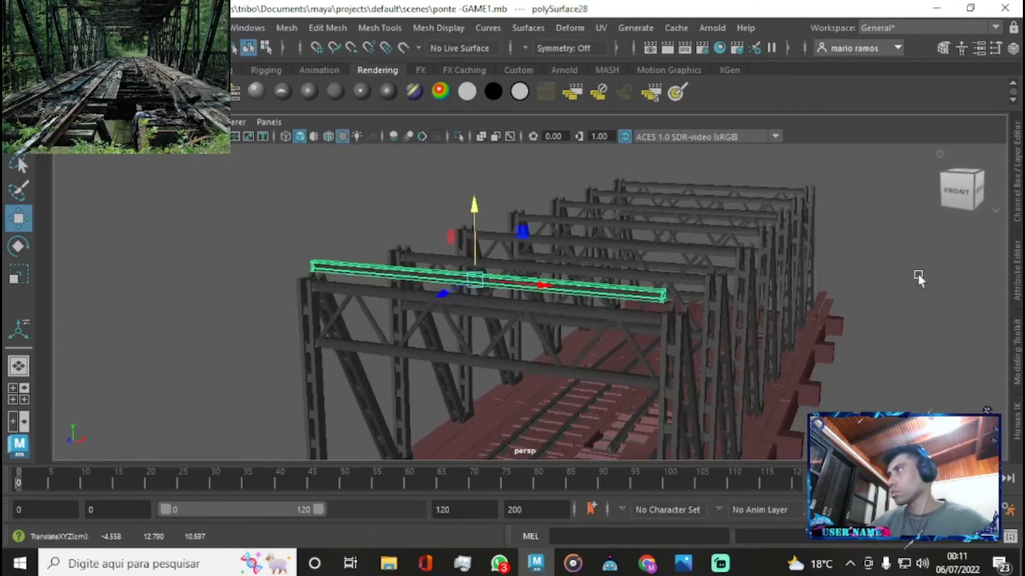
- Rotate top beam polySurface28 about 25.6 degrees and scale it up uniformly
click(1017, 270)
click(704, 153)
key(e)
click(867, 269)
key(ctrl+a)
key(r)
mouse_move(772, 312)
alt+mouse_down()
mouse_move(694, 299)
mouse_move(715, 294)
alt+mouse_up()
mouse_move(518, 256)
mouse_down()
mouse_move(571, 256)
mouse_move(505, 312)
mouse_move(549, 259)
mouse_move(513, 299)
mouse_up()
key(w)
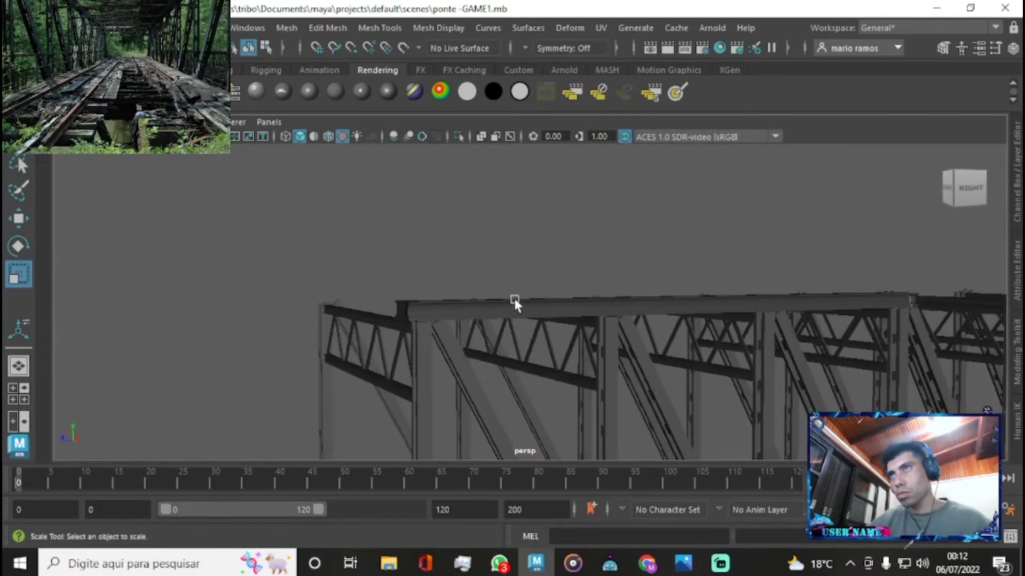
- Select the top beam and frame the view on it
click(549, 259)
key(w)
mouse_move(568, 260)
alt+mouse_down()
mouse_move(933, 197)
mouse_move(572, 285)
alt+mouse_up()
click(497, 293)
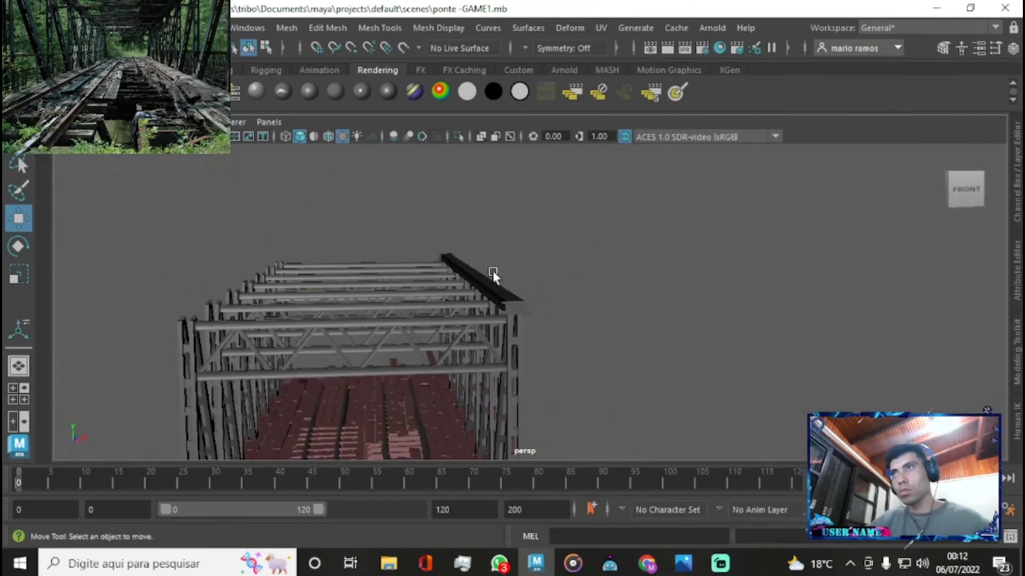
click(492, 274)
key(f)
- Fill one open end of the beam with a new face using Multi-Cut
click(971, 88)
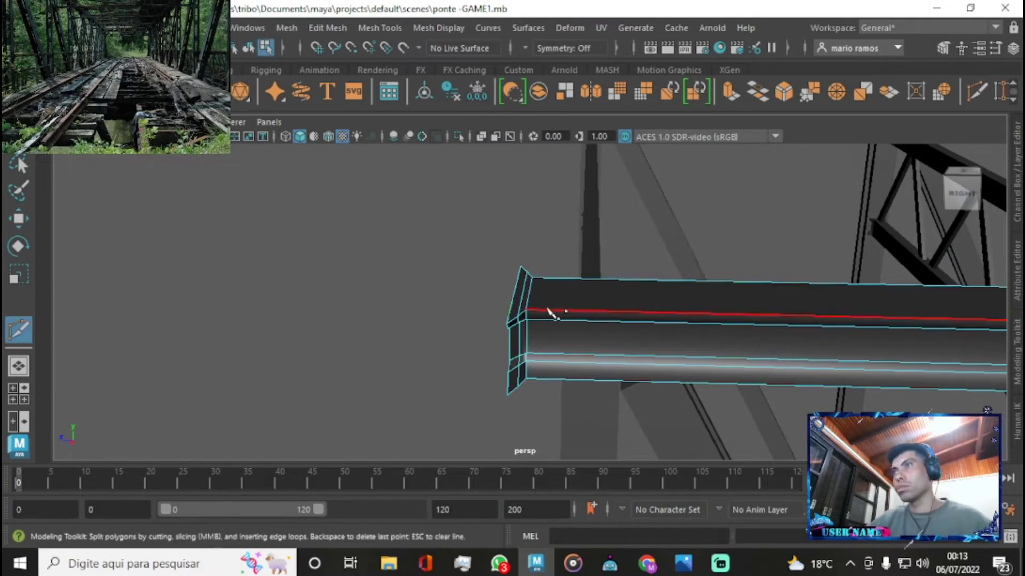
mouse_move(499, 251)
alt+mouse_down()
mouse_move(587, 301)
mouse_move(649, 290)
alt+mouse_up()
shift+right_drag(648, 290, 590, 274)
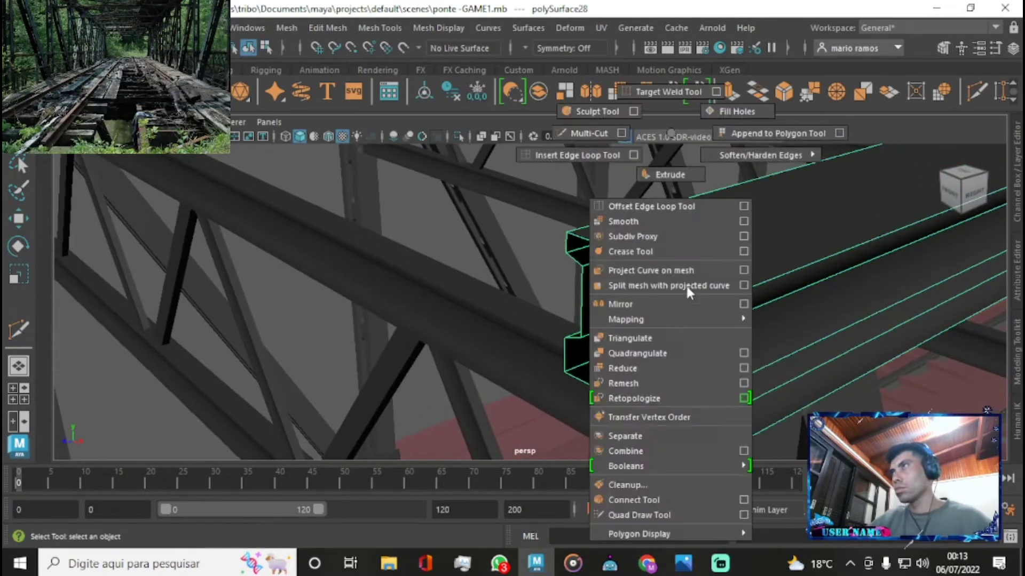
key(Return)
- Add an edge loop around the beam near its other end
mouse_move(571, 341)
alt+mouse_down()
mouse_move(840, 293)
mouse_move(496, 231)
alt+mouse_up()
shift+right_drag(496, 231, 807, 271)
ctrl+click(807, 271)
key(q)
mouse_move(807, 271)
alt+mouse_down()
mouse_move(347, 242)
mouse_move(693, 320)
mouse_move(832, 197)
mouse_move(709, 263)
mouse_move(677, 359)
mouse_move(737, 334)
mouse_move(464, 299)
mouse_move(549, 206)
alt+mouse_up()
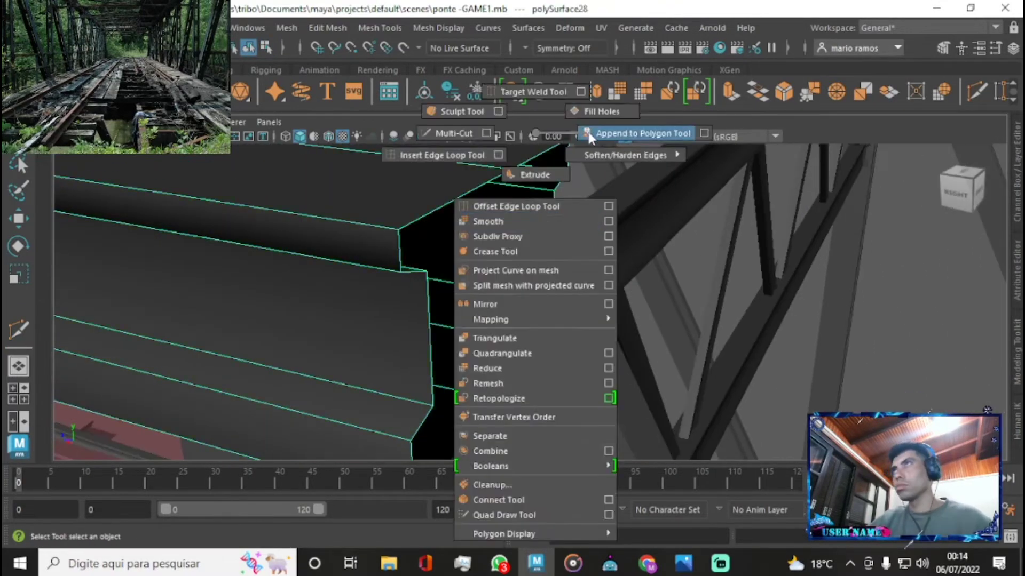
- Cap the beam's remaining open end with the Append to Polygon Tool
shift+right_drag(549, 206, 630, 155)
click(569, 169)
alt+right_drag(526, 334, 439, 283)
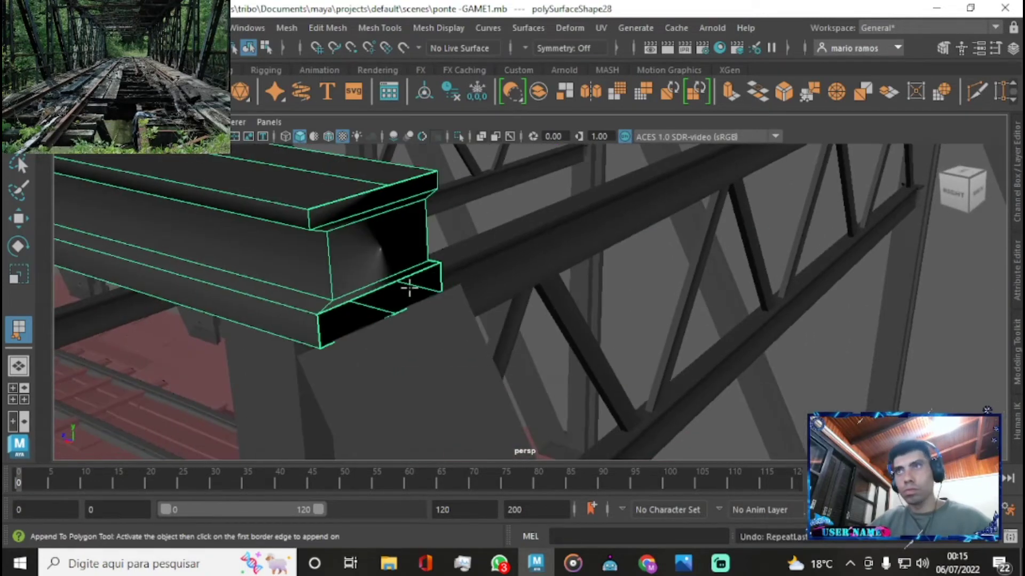
key(q)
alt+drag(127, 199, 745, 227)
mouse_move(699, 312)
alt+mouse_down()
mouse_move(395, 271)
mouse_move(503, 281)
alt+mouse_up()
key(F8)
- Select the other top beam running along the opposite side of the truss
alt+right_drag(693, 347, 591, 323)
alt+drag(592, 323, 407, 279)
mouse_move(408, 279)
alt+right_down()
mouse_move(522, 299)
mouse_move(606, 299)
alt+right_up()
click(536, 278)
mouse_move(606, 299)
alt+mouse_down()
mouse_move(736, 331)
mouse_move(651, 334)
alt+mouse_up()
- Create a new cube and flatten it into a long thin slab
key(f)
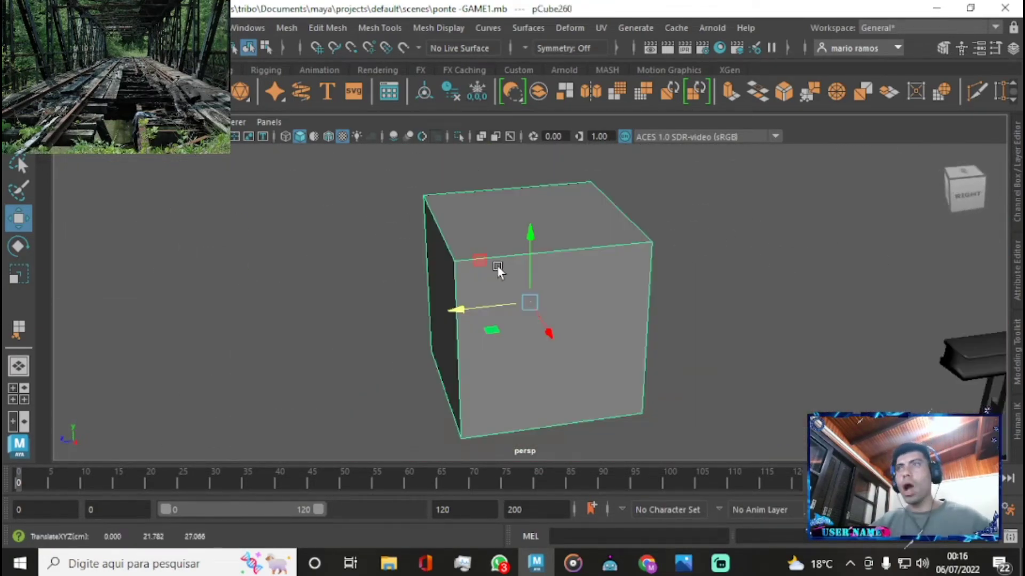
key(r)
drag(530, 239, 530, 277)
drag(548, 332, 535, 265)
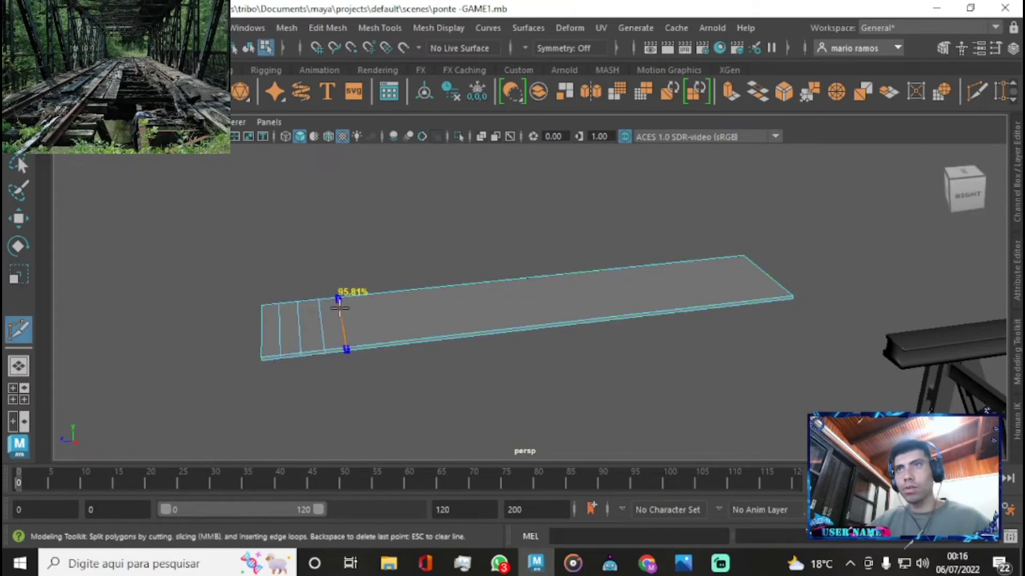
- In wireframe, select the slab's right-end vertices and convert them to faces
click(288, 306)
mouse_move(286, 258)
alt+mouse_down()
mouse_move(632, 339)
mouse_move(559, 309)
mouse_move(503, 304)
alt+mouse_up()
key(4)
mouse_move(503, 304)
alt+middle_down()
mouse_move(606, 243)
mouse_move(459, 355)
mouse_move(385, 352)
alt+middle_up()
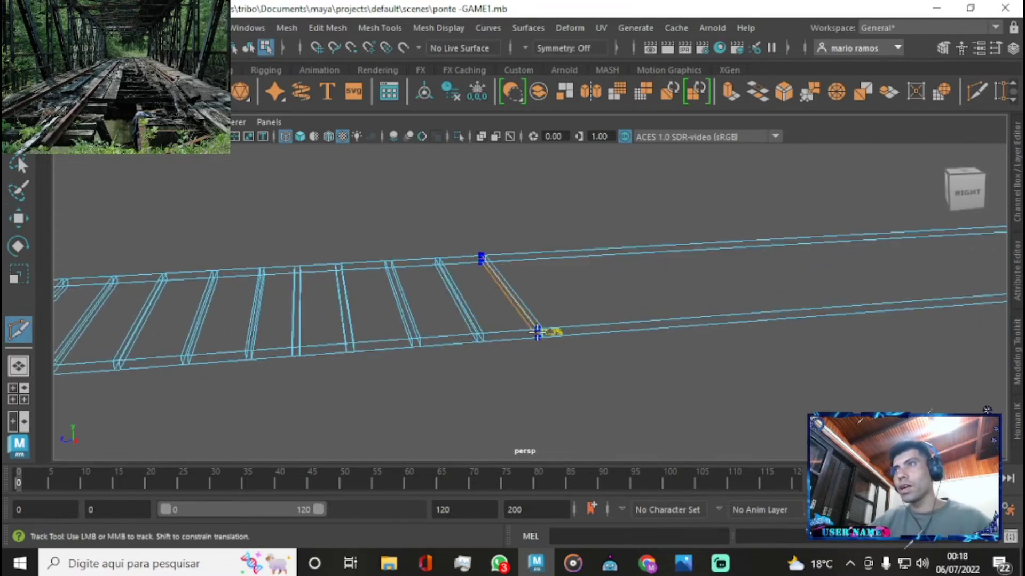
drag(785, 328, 713, 346)
key(w)
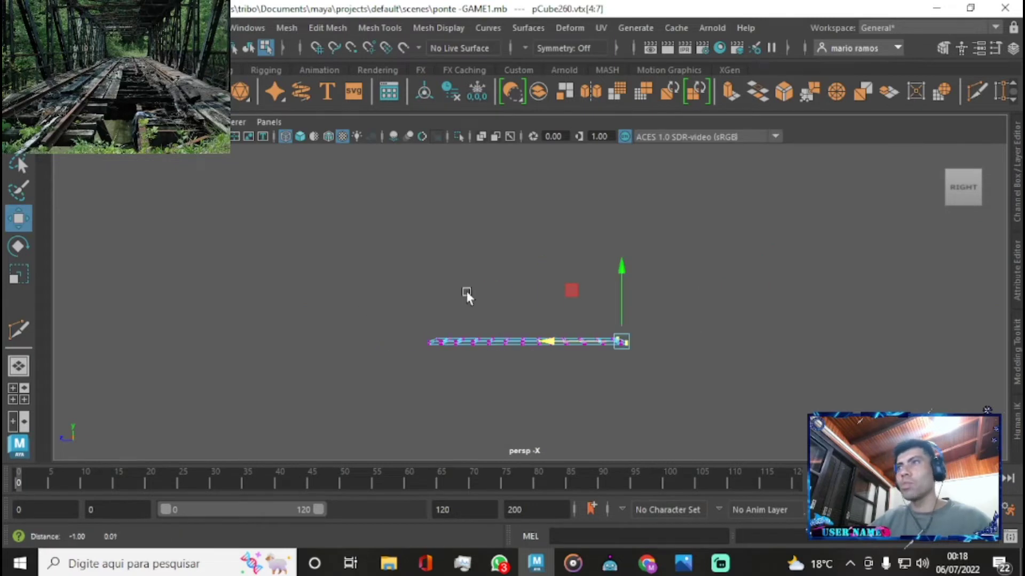
alt+right_drag(467, 292, 613, 256)
key(ctrl+F11)
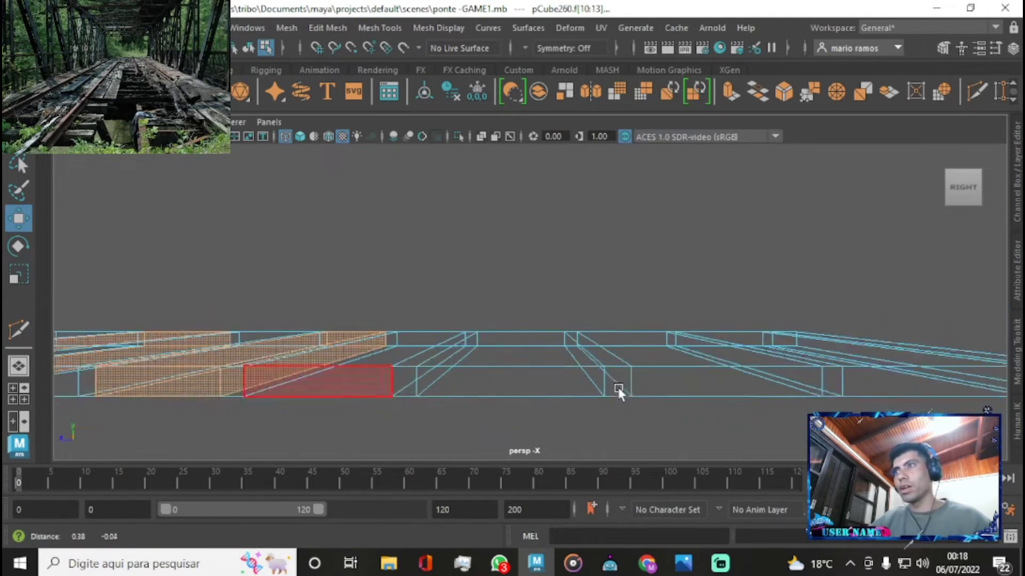
alt+right_drag(617, 389, 517, 339)
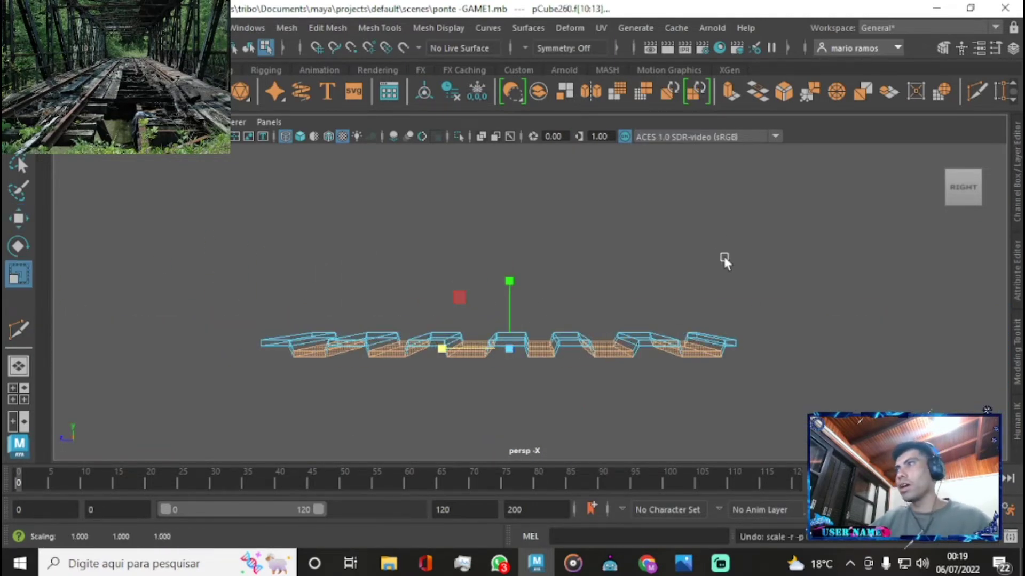
alt+drag(724, 256, 694, 288)
key(F8)
- Move a corner vertex of the slab to shape the grating plank
right_drag(601, 160, 602, 117)
key(w)
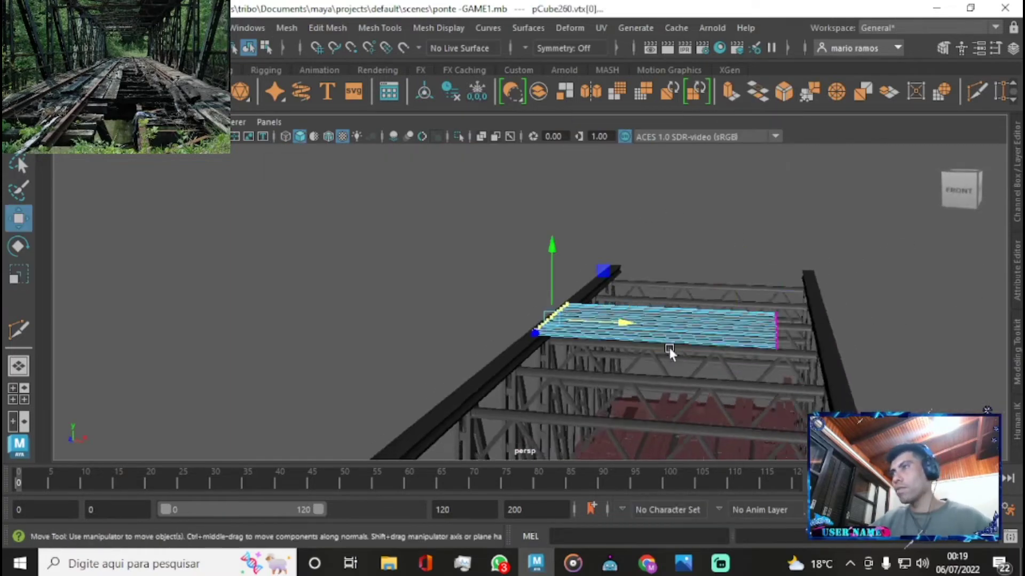
alt+drag(602, 160, 629, 313)
key(F8)
alt+drag(545, 390, 612, 332)
mouse_move(611, 332)
alt+right_down()
mouse_move(412, 320)
mouse_move(531, 308)
alt+right_up()
mouse_move(544, 384)
alt+mouse_down()
mouse_move(618, 318)
mouse_move(681, 286)
mouse_move(809, 289)
alt+mouse_up()
key(f)
- Duplicate the plank, give it a new dark red Blinn material, and move it along the bridge
alt+right_drag(809, 289, 734, 421)
mouse_move(735, 422)
alt+mouse_down()
mouse_move(585, 289)
mouse_move(462, 264)
mouse_move(431, 343)
mouse_move(591, 259)
mouse_move(539, 289)
alt+mouse_up()
key(ctrl+d)
click(377, 70)
click(282, 92)
click(798, 395)
key(ctrl+d)
mouse_move(480, 237)
mouse_down()
mouse_move(232, 342)
mouse_move(245, 323)
mouse_move(367, 299)
mouse_move(346, 319)
mouse_move(392, 303)
mouse_up()
- Duplicate the plank again and stretch the copy lengthwise
key(ctrl+d)
key(ctrl+d)
key(r)
mouse_move(93, 342)
mouse_down()
mouse_move(68, 358)
mouse_move(237, 415)
mouse_up()
key(w)
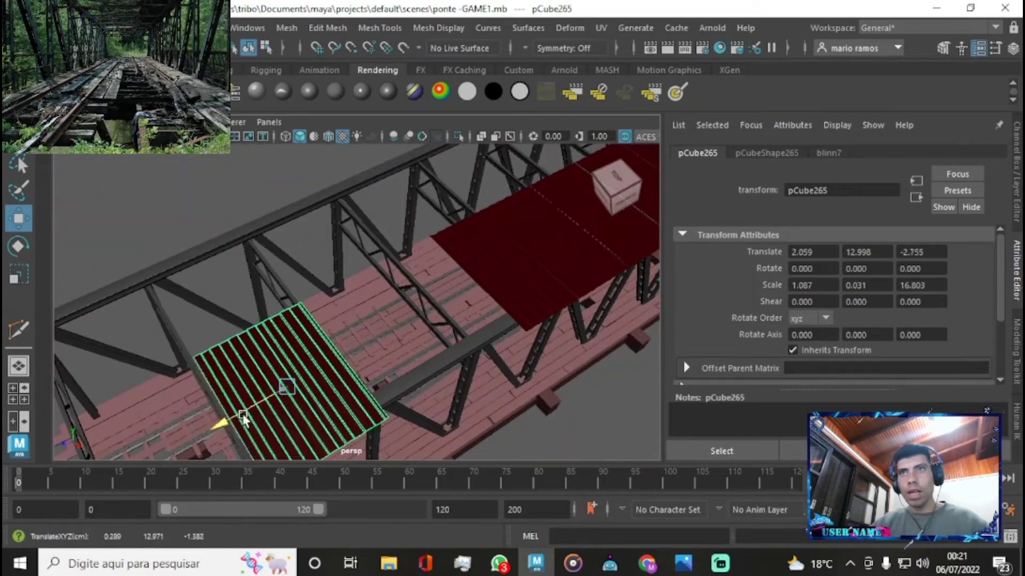
- Duplicate the grating plank along the bridge and check the top beams
mouse_move(278, 349)
alt+mouse_down()
mouse_move(536, 212)
mouse_move(200, 322)
mouse_move(469, 198)
mouse_move(421, 296)
mouse_move(321, 299)
mouse_move(637, 303)
mouse_move(645, 258)
mouse_move(578, 255)
mouse_move(547, 284)
mouse_move(681, 388)
mouse_move(409, 282)
alt+mouse_up()
click(468, 197)
key(ctrl+d)
key(ctrl+d)
key(ctrl+d)
click(409, 282)
click(407, 205)
mouse_move(408, 205)
alt+mouse_down()
mouse_move(405, 309)
mouse_move(240, 297)
mouse_move(406, 299)
mouse_move(762, 257)
mouse_move(630, 278)
alt+mouse_up()
click(406, 309)
key(r)
key(ctrl+a)
click(408, 318)
key(w)
- Select the flat dark red plank and pick vertex pairs along its edge
click(628, 293)
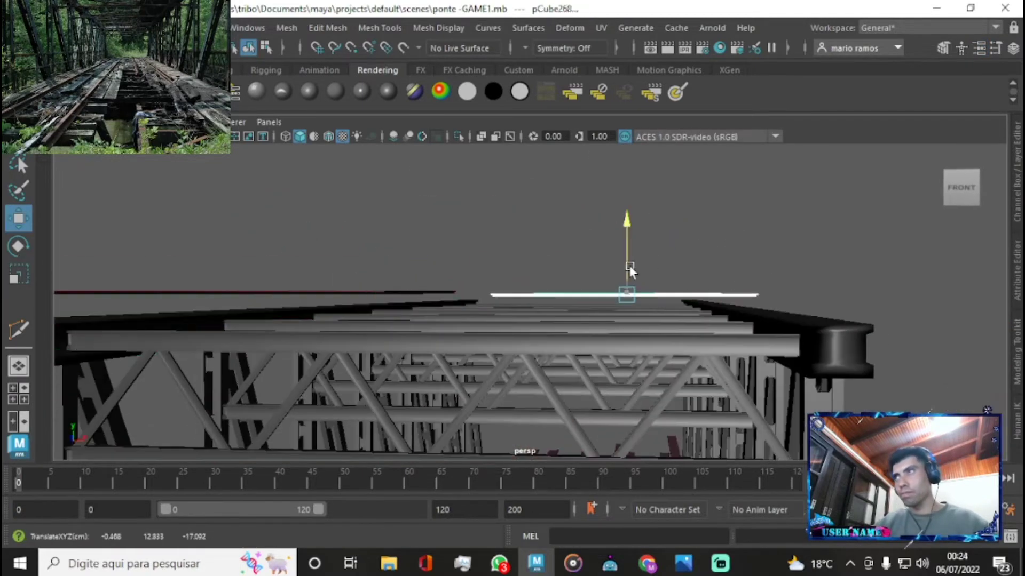
key(e)
key(w)
mouse_move(659, 242)
alt+mouse_down()
mouse_move(813, 264)
mouse_move(598, 192)
alt+mouse_up()
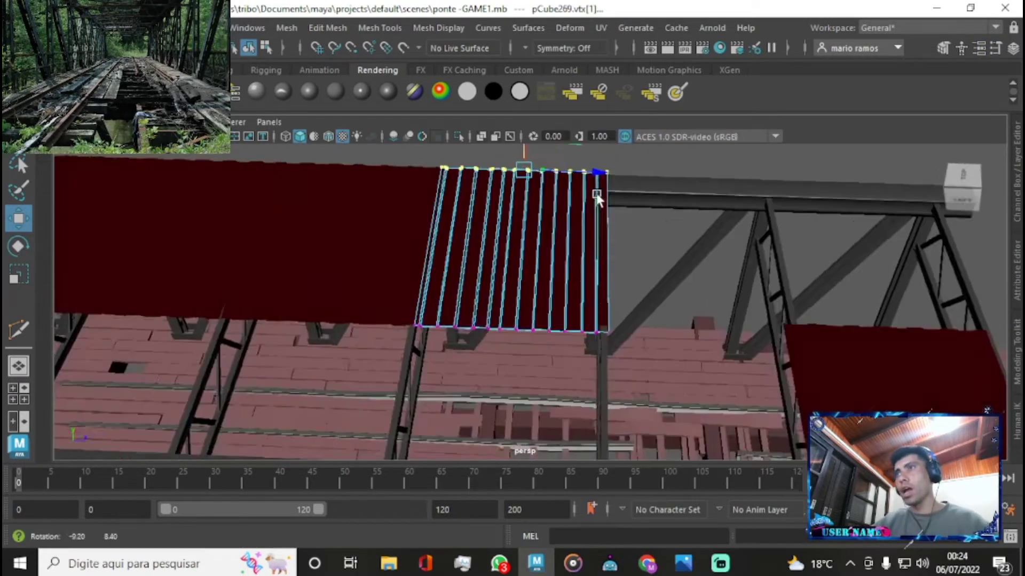
click(499, 332)
alt+drag(498, 331, 571, 376)
drag(571, 376, 602, 362)
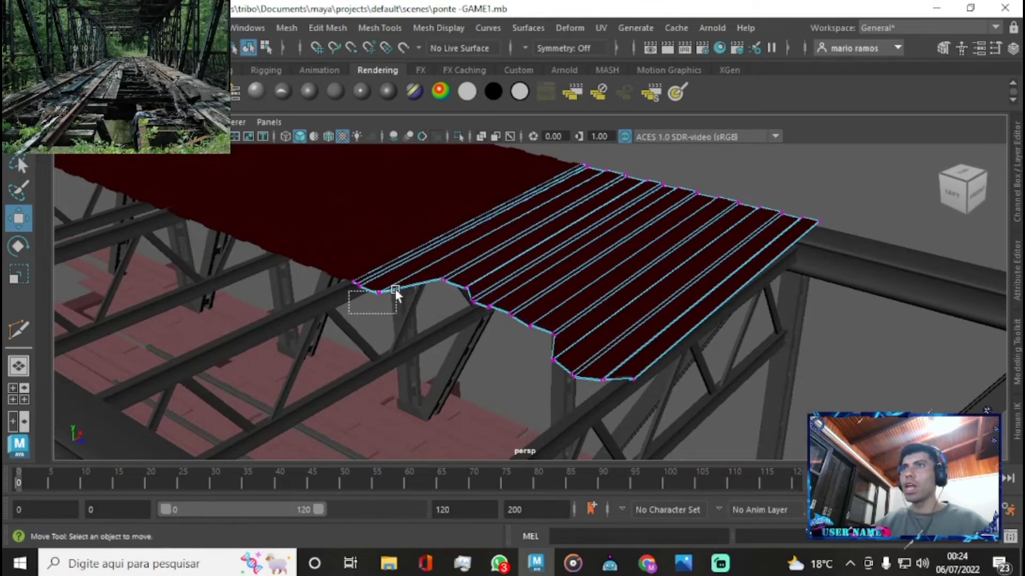
drag(395, 289, 396, 290)
alt+drag(396, 290, 522, 324)
alt+drag(384, 191, 481, 320)
- Pull the dark panel's corner and edge vertices to make its edge uneven
click(520, 386)
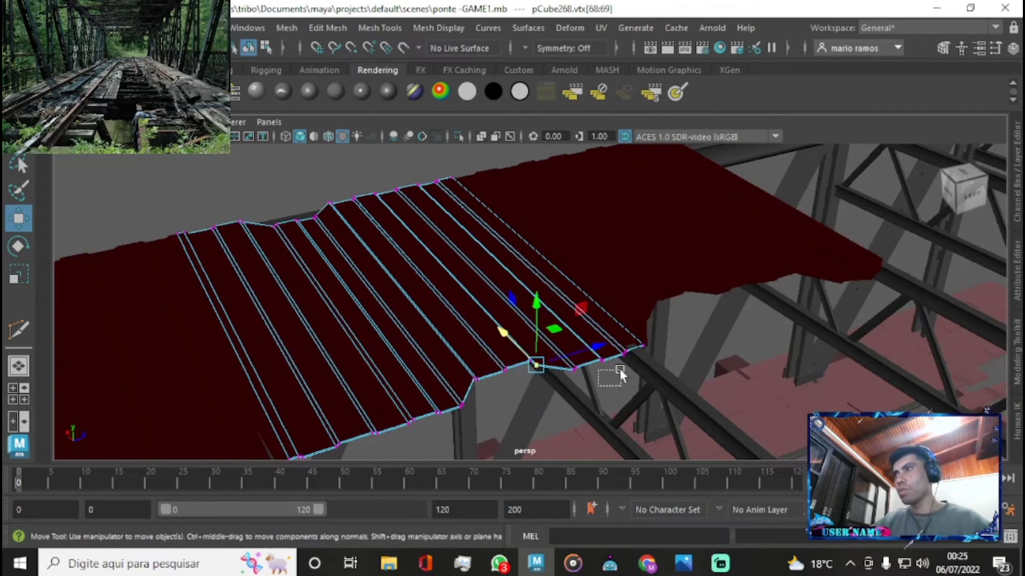
alt+drag(597, 384, 462, 403)
drag(463, 404, 514, 363)
drag(433, 388, 433, 389)
mouse_move(433, 388)
alt+mouse_down()
mouse_move(403, 322)
mouse_move(452, 315)
alt+mouse_up()
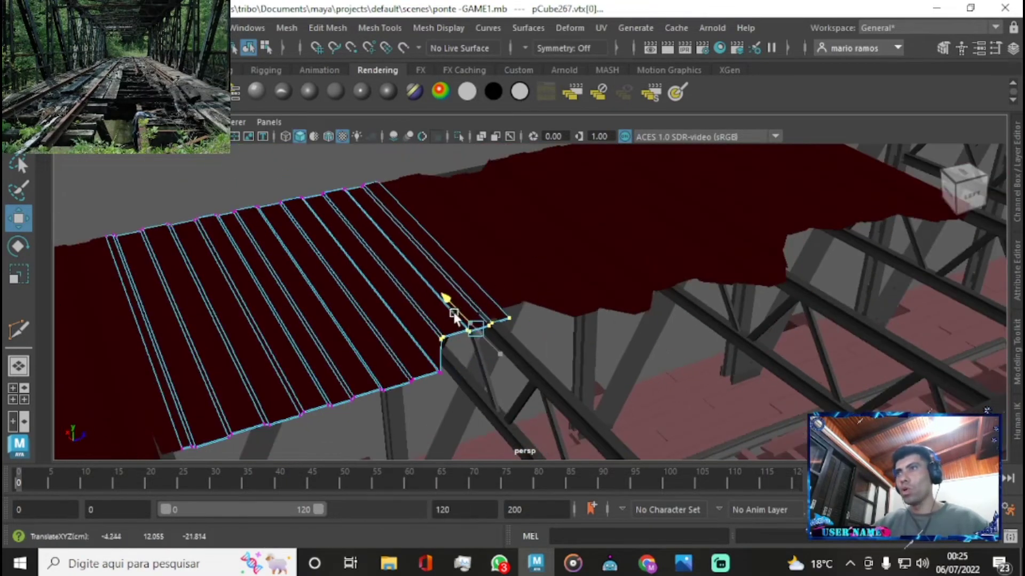
mouse_move(326, 386)
alt+mouse_down()
mouse_move(484, 351)
mouse_move(449, 327)
alt+mouse_up()
drag(481, 363, 450, 326)
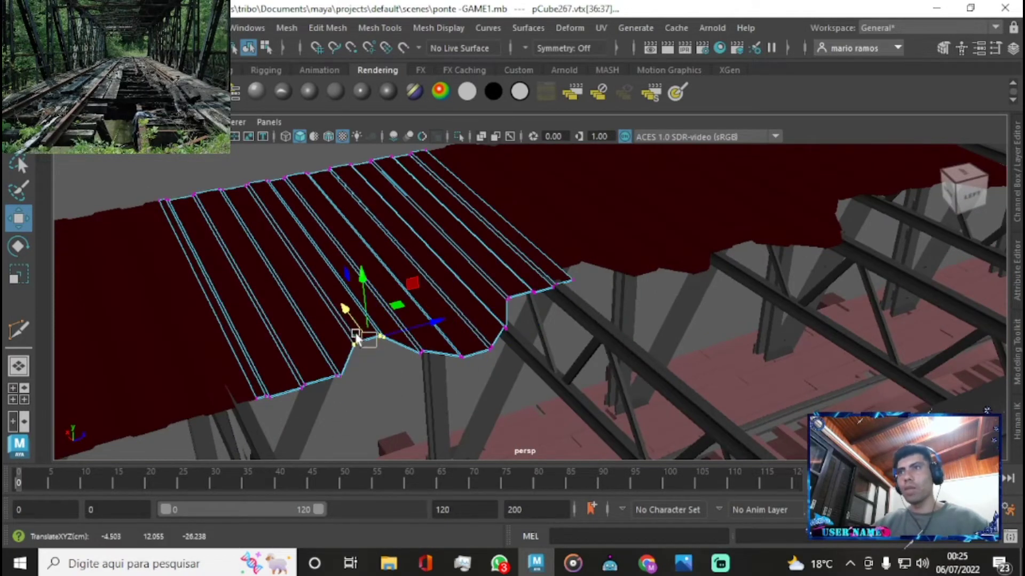
- Jag the edges of the next plank panels by moving their vertices
right_click(377, 183)
mouse_move(295, 342)
alt+mouse_down()
mouse_move(377, 183)
mouse_move(430, 327)
mouse_move(258, 274)
mouse_move(376, 209)
alt+mouse_up()
right_click(342, 149)
mouse_move(418, 254)
alt+mouse_down()
mouse_move(341, 149)
mouse_move(480, 412)
alt+mouse_up()
drag(481, 412, 516, 380)
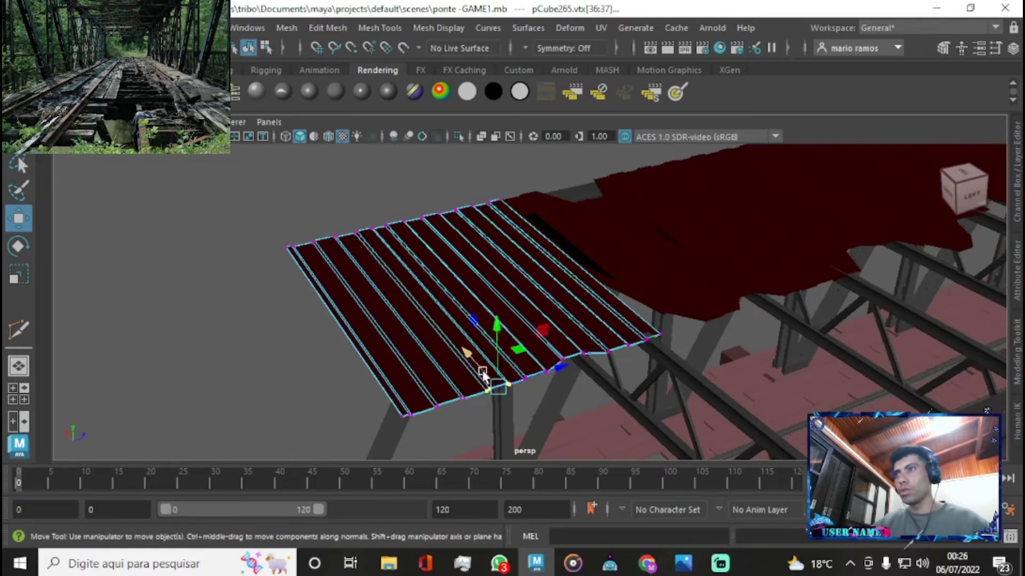
mouse_move(432, 185)
alt+mouse_down()
mouse_move(647, 267)
mouse_move(534, 299)
mouse_move(648, 357)
alt+mouse_up()
mouse_move(643, 275)
mouse_down()
mouse_move(575, 286)
mouse_move(588, 291)
mouse_move(686, 222)
mouse_move(603, 324)
mouse_move(554, 353)
mouse_move(386, 327)
mouse_up()
- Select the next plank section and move it into position
click(604, 324)
click(385, 327)
alt+drag(345, 365, 364, 315)
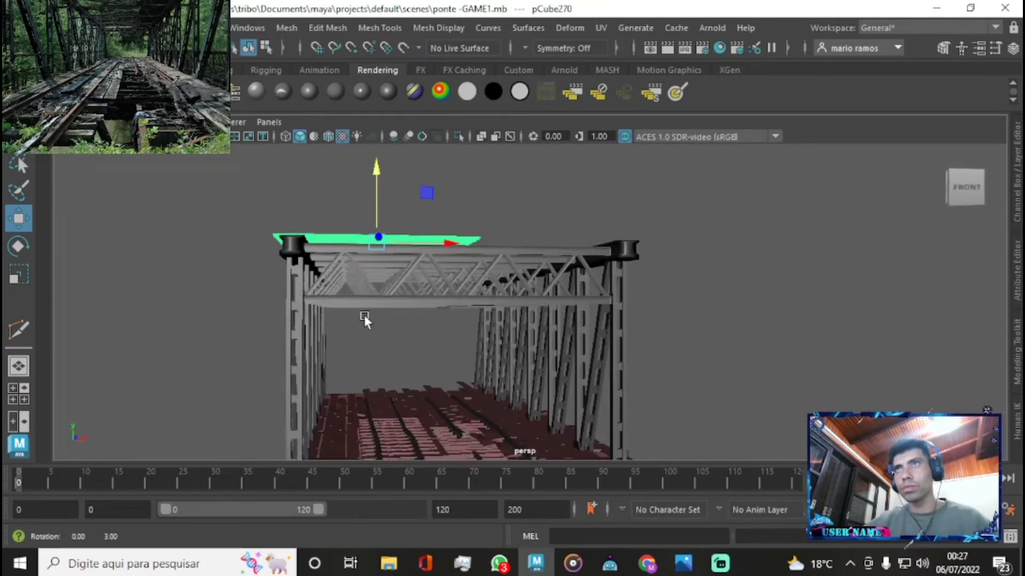
- Duplicate the plank panel, lower it, and tilt it a few degrees so it sags
key(e)
key(w)
key(ctrl+d)
mouse_move(367, 235)
mouse_down()
mouse_move(510, 303)
mouse_move(399, 359)
mouse_move(347, 278)
mouse_move(403, 262)
mouse_move(256, 230)
mouse_move(350, 237)
mouse_move(254, 262)
mouse_up()
key(e)
key(w)
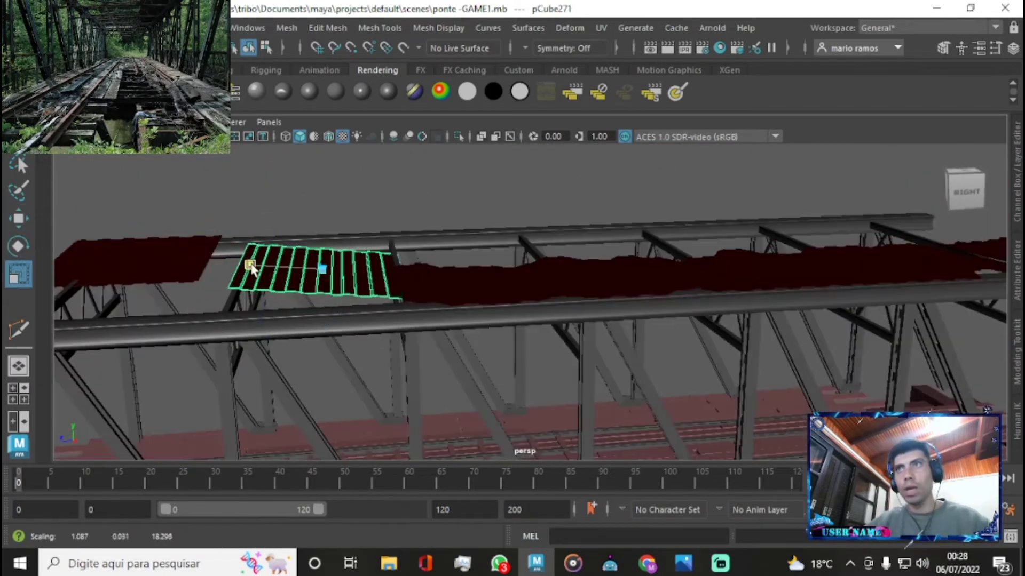
mouse_move(318, 241)
mouse_down()
mouse_move(312, 246)
mouse_move(515, 204)
mouse_move(770, 285)
mouse_up()
key(e)
key(w)
mouse_move(736, 235)
alt+mouse_down()
mouse_move(758, 312)
mouse_move(840, 275)
alt+mouse_up()
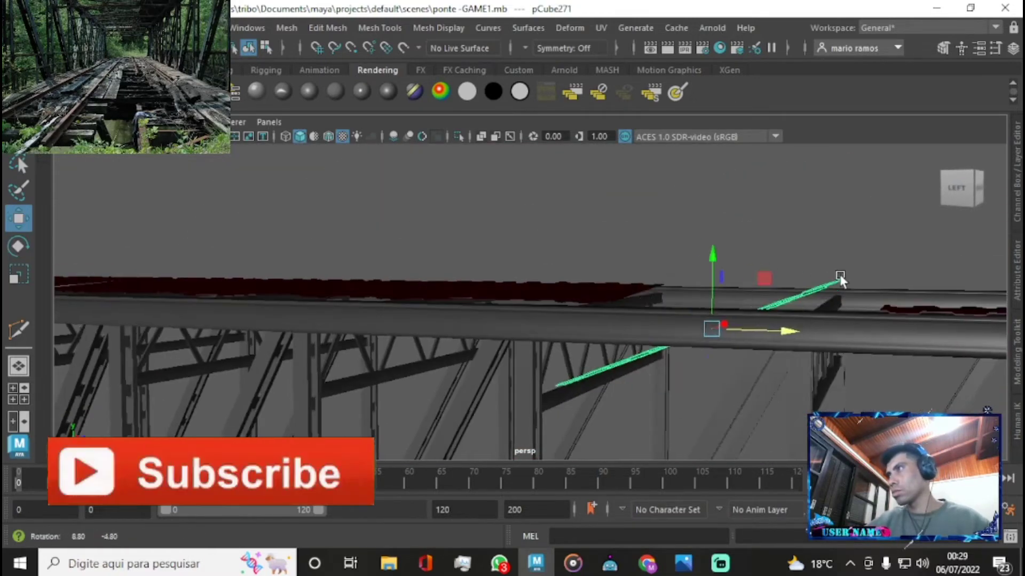
- Orbit around the bridge, inspecting the rail bars, truss pieces and deck planks
mouse_move(716, 287)
alt+mouse_down()
mouse_move(777, 128)
mouse_move(748, 258)
alt+mouse_up()
click(761, 292)
mouse_move(761, 293)
alt+mouse_down()
mouse_move(471, 264)
mouse_move(495, 297)
alt+mouse_up()
scroll(667, 270, up, 5)
click(667, 271)
mouse_move(667, 270)
alt+mouse_down()
mouse_move(538, 331)
mouse_move(529, 391)
mouse_move(561, 298)
mouse_move(460, 245)
mouse_move(533, 338)
mouse_move(724, 335)
mouse_move(668, 350)
mouse_move(726, 296)
mouse_move(616, 352)
mouse_move(655, 316)
alt+mouse_up()
click(560, 299)
click(725, 336)
click(616, 351)
click(578, 321)
mouse_move(578, 321)
alt+mouse_down()
mouse_move(614, 290)
mouse_move(451, 310)
mouse_move(740, 297)
mouse_move(514, 200)
alt+mouse_up()
- Set the long rail bar's Rotate Z to 90 so it stands upright
click(515, 200)
key(ctrl+a)
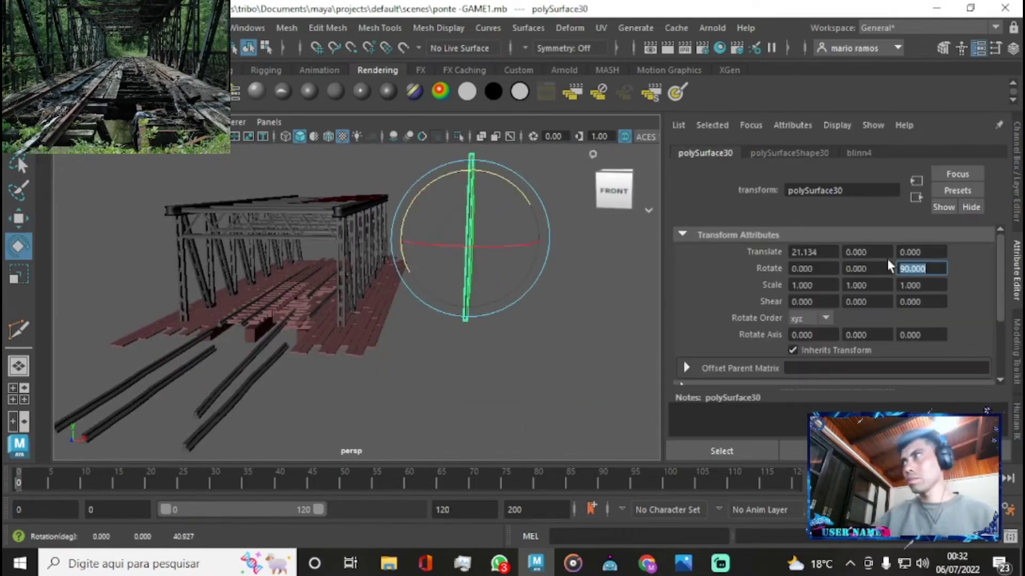
key(Return)
click(496, 258)
alt+right_drag(487, 258, 539, 268)
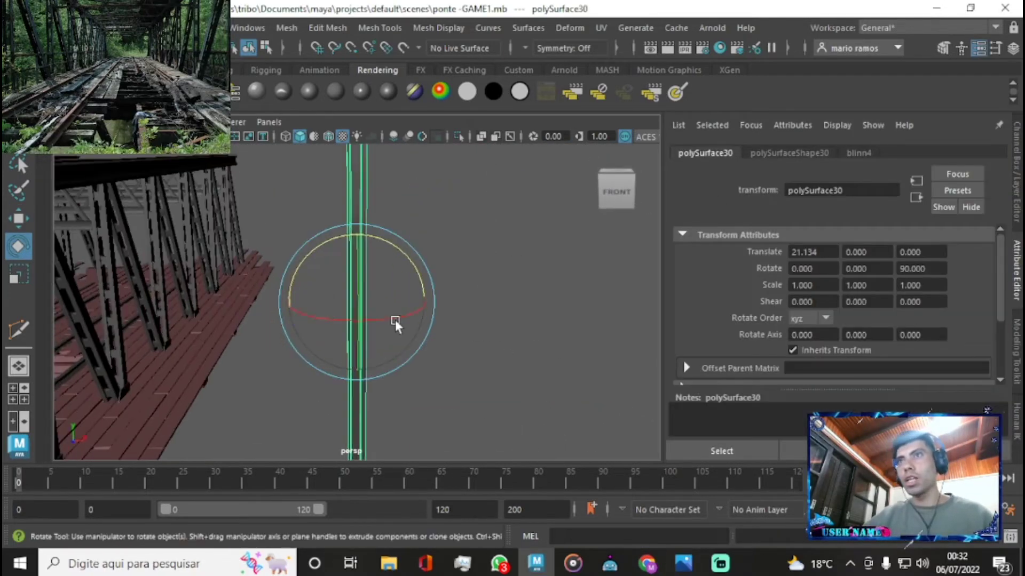
- Scale the upright bar down to railing-post size
key(ctrl+a)
mouse_move(732, 252)
alt+mouse_down()
mouse_move(568, 280)
mouse_move(326, 395)
alt+mouse_up()
key(r)
mouse_move(488, 341)
alt+mouse_down()
mouse_move(594, 334)
mouse_move(475, 208)
alt+mouse_up()
key(e)
key(w)
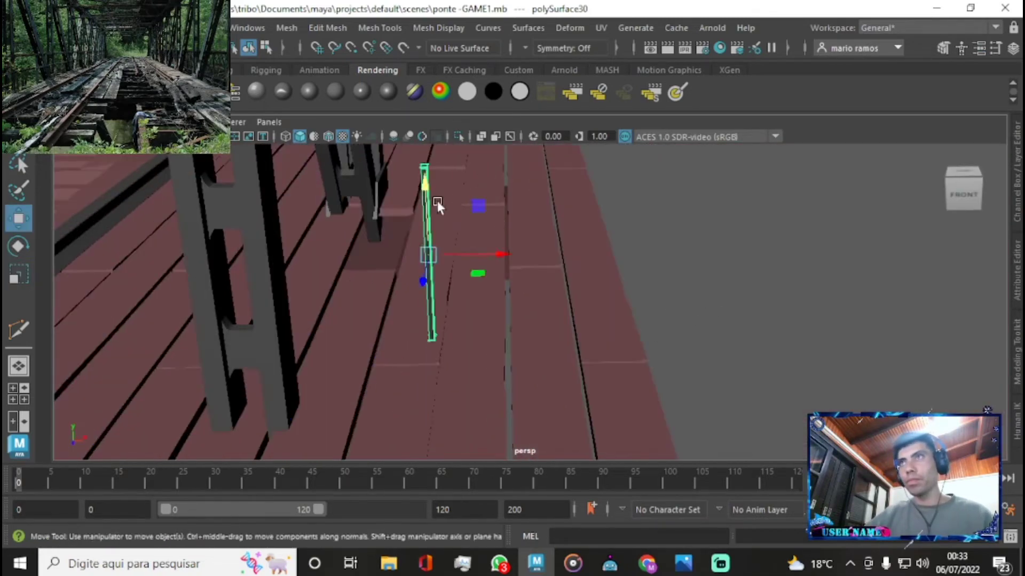
mouse_move(426, 249)
alt+mouse_down()
mouse_move(539, 296)
mouse_move(486, 271)
mouse_move(582, 258)
alt+mouse_up()
scroll(486, 271, down, 5)
key(r)
key(ctrl+z)
scroll(638, 374, up, 5)
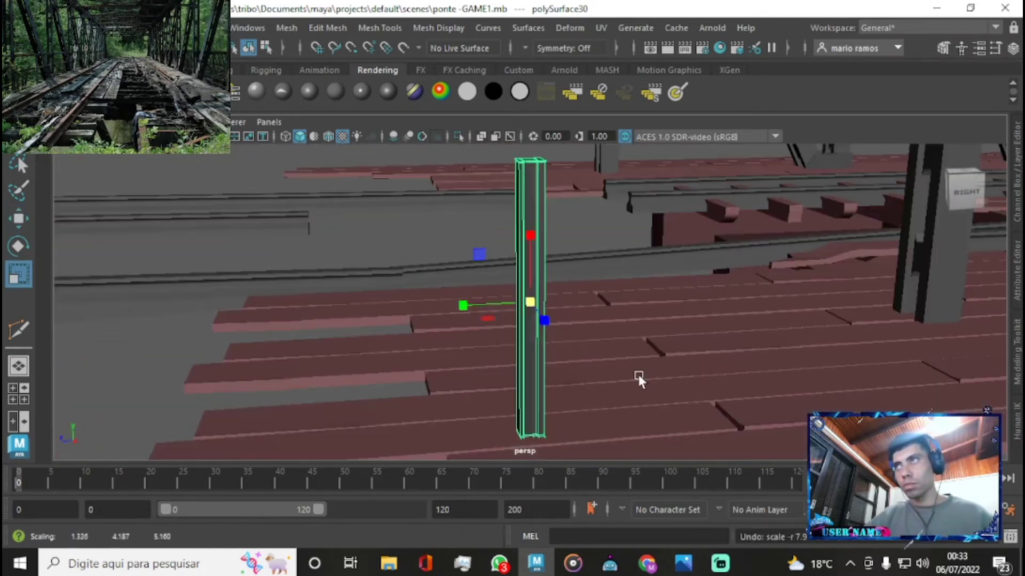
- Duplicate the post with Ctrl+D and slide the copy along the deck edge
alt+drag(479, 274, 357, 299)
key(ctrl+d)
drag(356, 298, 490, 300)
alt+drag(588, 292, 671, 371)
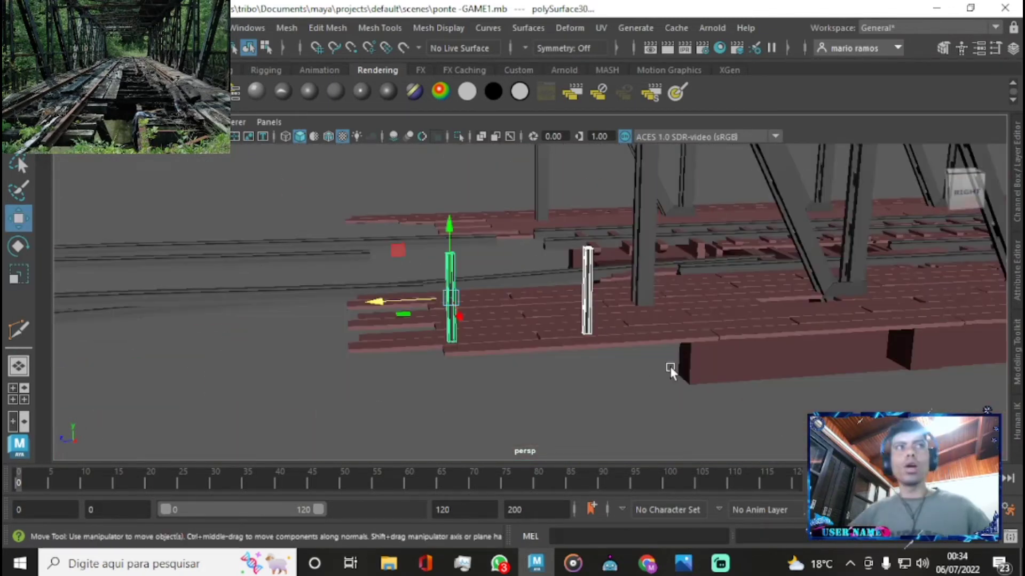
alt+drag(669, 302, 526, 177)
- Rotate a diagonal beam slightly around the vertical axis
click(527, 177)
right_click(382, 160)
key(Escape)
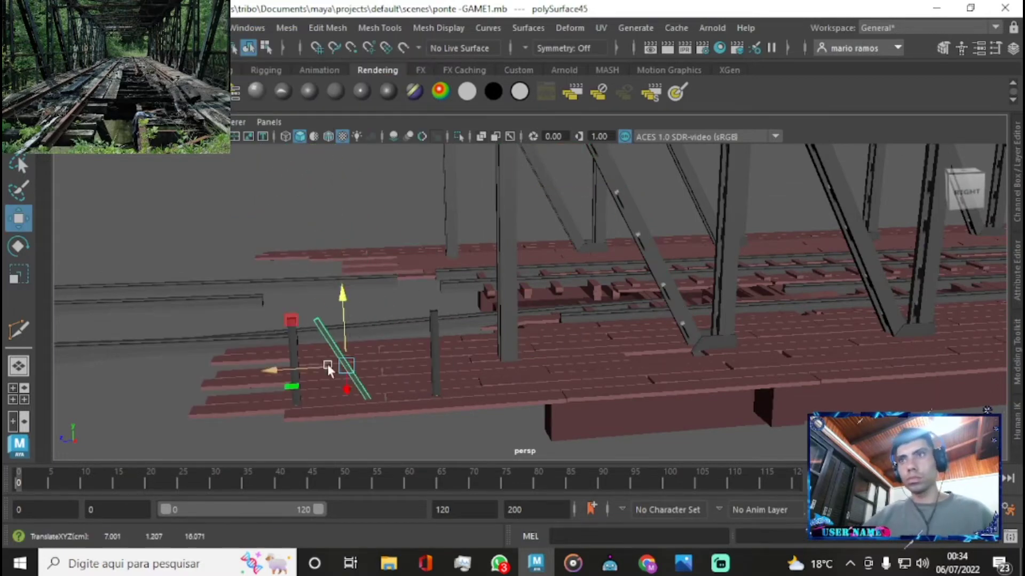
key(ctrl+a)
key(e)
mouse_move(318, 342)
mouse_down()
mouse_move(279, 360)
mouse_move(265, 308)
mouse_up()
scroll(244, 337, up, 3)
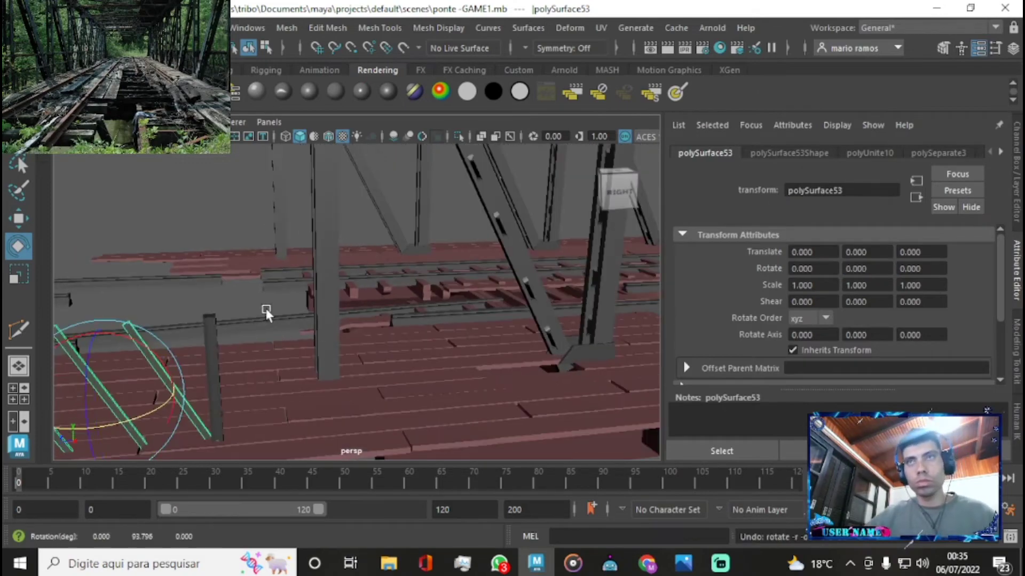
- Move the diagonal beams between the posts and duplicate them
key(ctrl+a)
key(w)
alt+drag(436, 234, 450, 339)
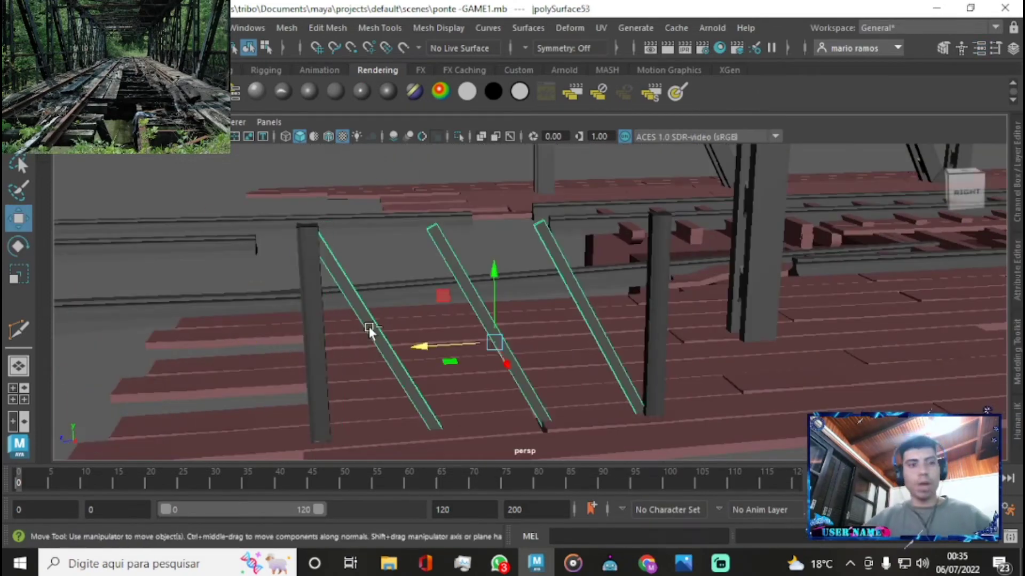
key(ctrl+d)
key(ctrl+a)
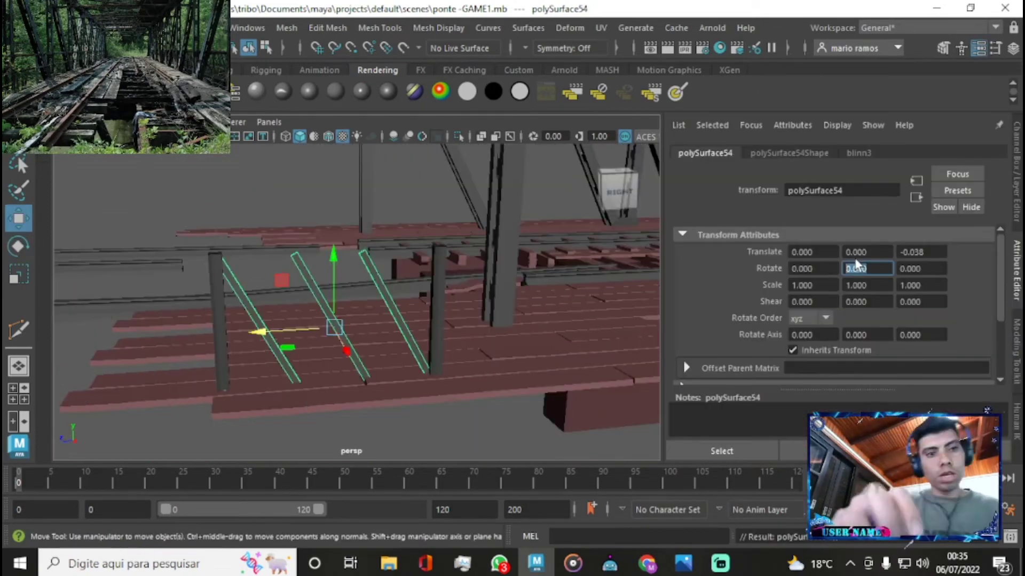
- Set the slat copy's Rotate Y to 180 so the slats cross
double_click(857, 267)
text(180)
key(Return)
key(ctrl+a)
key(e)
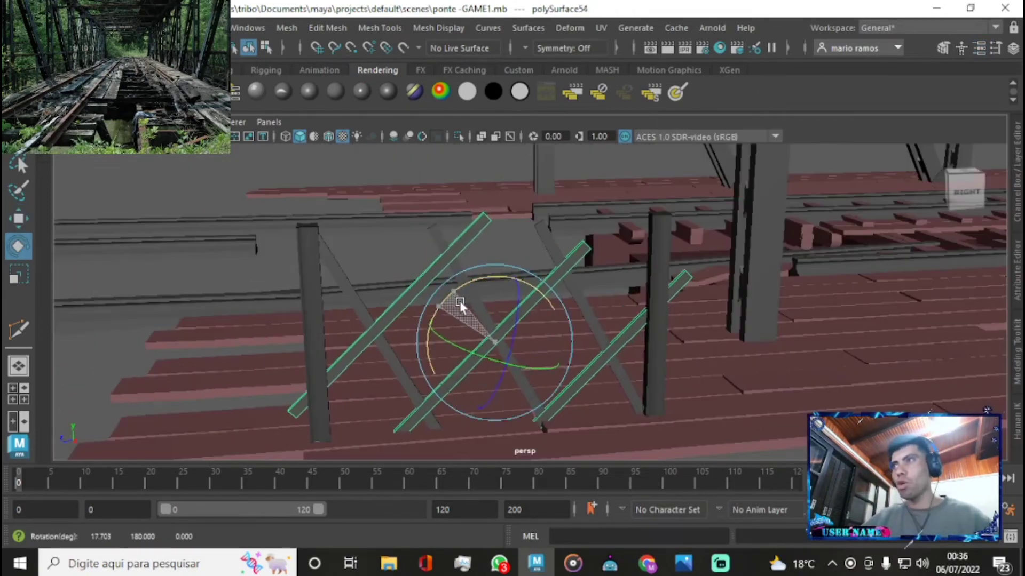
alt+drag(460, 301, 469, 324)
- Add evenly spaced slat copies along the railing with Shift+D
key(ctrl+d)
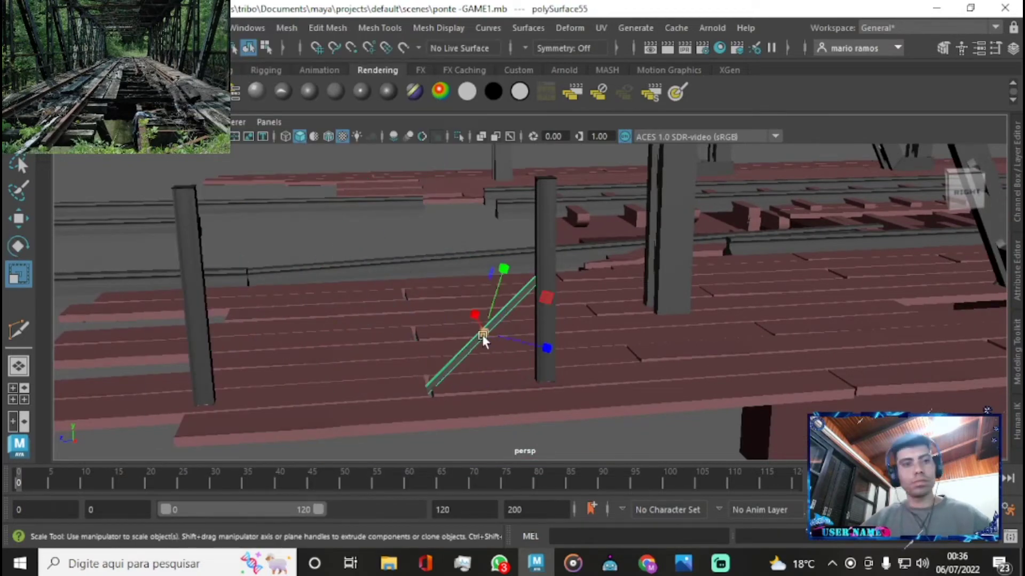
key(w)
drag(448, 335, 379, 345)
key(shift+d)
key(shift+d)
key(shift+d)
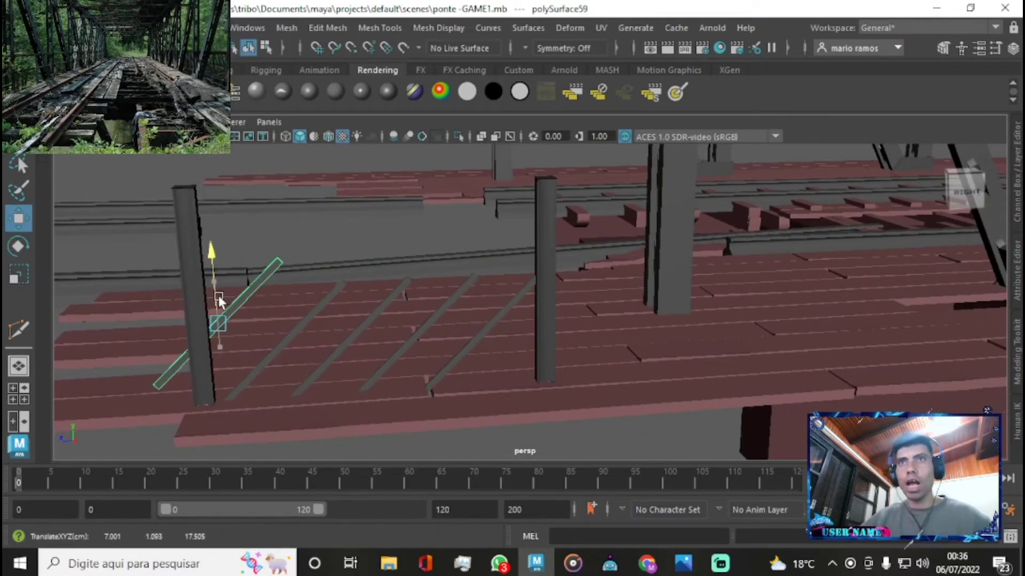
mouse_move(311, 318)
alt+mouse_down()
mouse_move(258, 264)
mouse_move(212, 286)
alt+mouse_up()
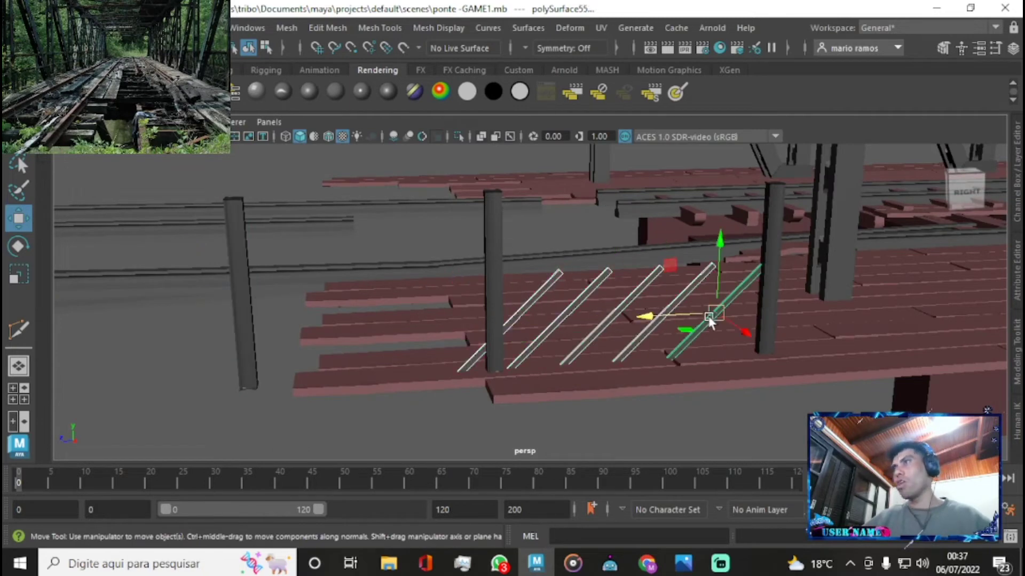
mouse_move(370, 321)
alt+mouse_down()
mouse_move(642, 302)
mouse_move(862, 204)
alt+mouse_up()
- Shift a diagonal slat's top vertices left to fit the lattice
click(648, 304)
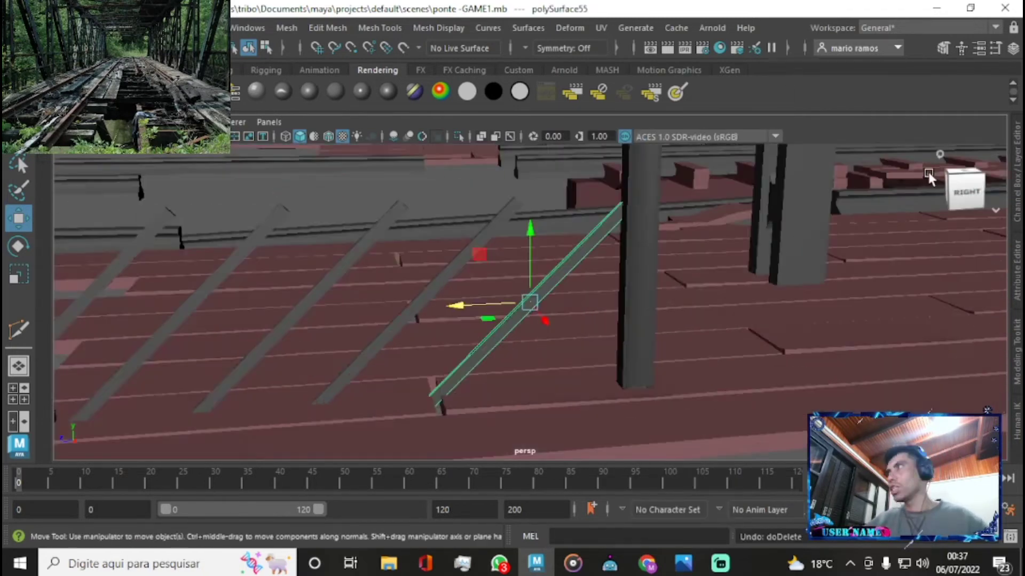
scroll(862, 204, up, 3)
right_drag(724, 118, 677, 123)
alt+drag(676, 124, 512, 224)
mouse_move(533, 211)
mouse_down()
mouse_move(520, 215)
mouse_move(558, 212)
mouse_up()
key(F8)
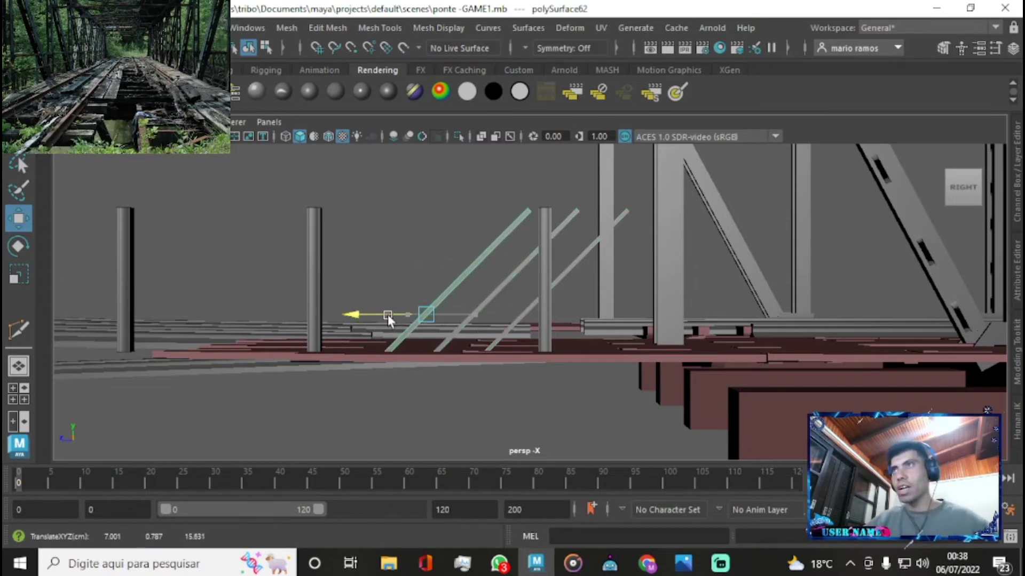
- Combine the slats into one mesh and turn a copy 180 degrees on Y
click(287, 27)
click(321, 85)
key(ctrl+a)
key(Return)
click(366, 265)
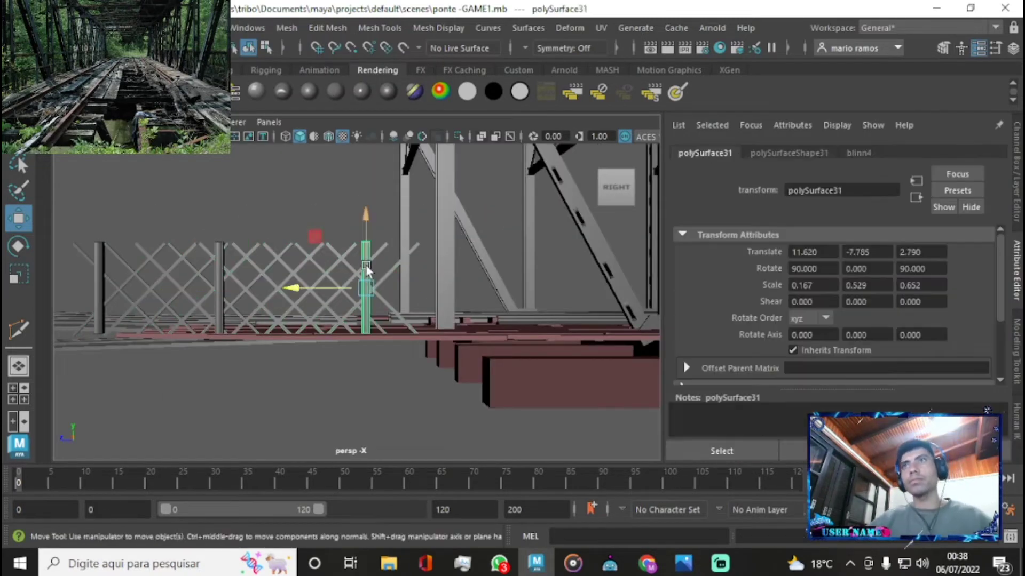
- Turn a post copy horizontal and stretch it into a long top rail
click(561, 270)
key(ctrl+z)
key(f)
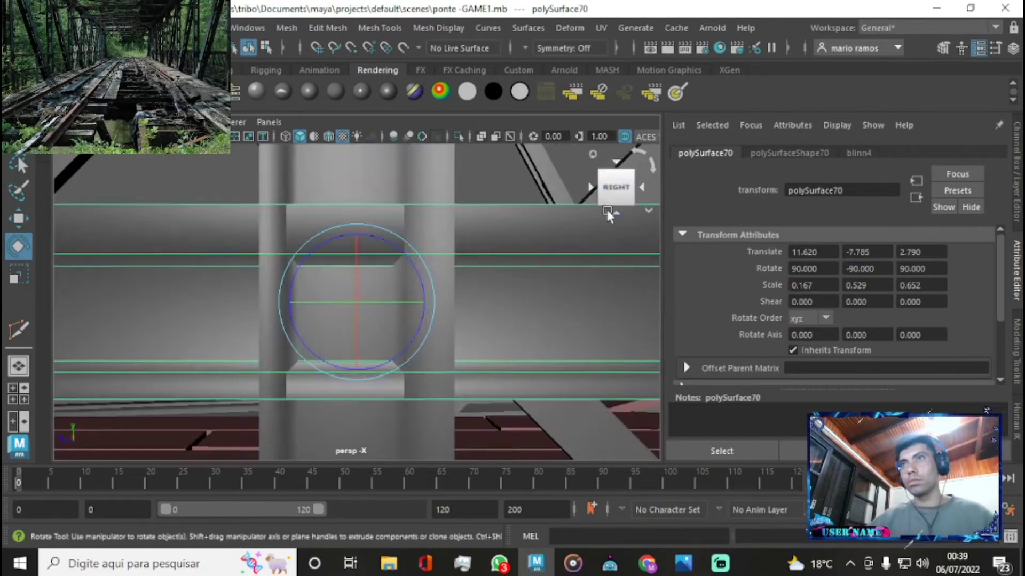
key(ctrl+a)
key(r)
mouse_move(594, 319)
alt+mouse_down()
mouse_move(675, 279)
mouse_move(537, 235)
alt+mouse_up()
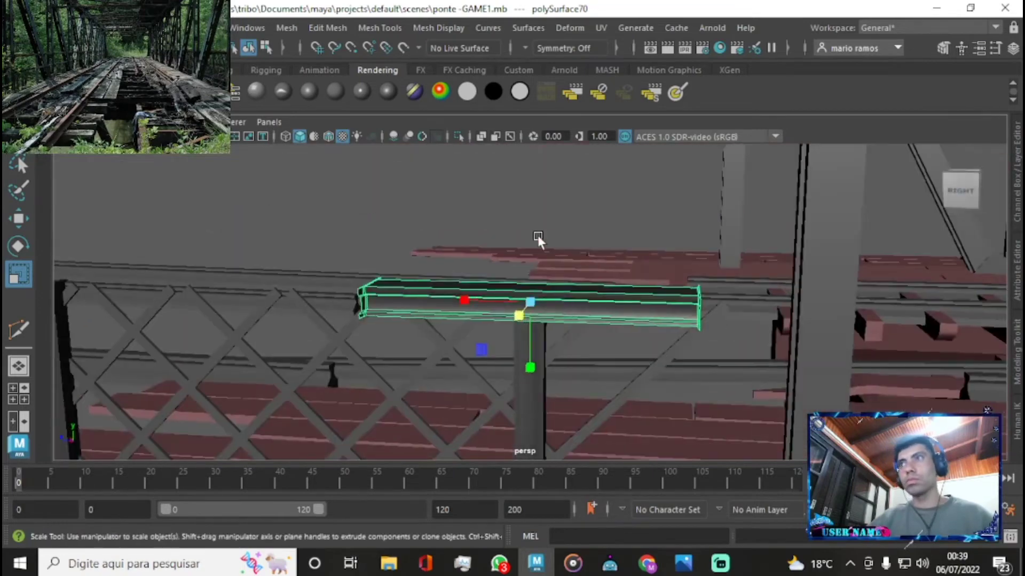
- Cap the top rail's open end with a new face using Append to Polygon
right_drag(470, 136, 463, 129)
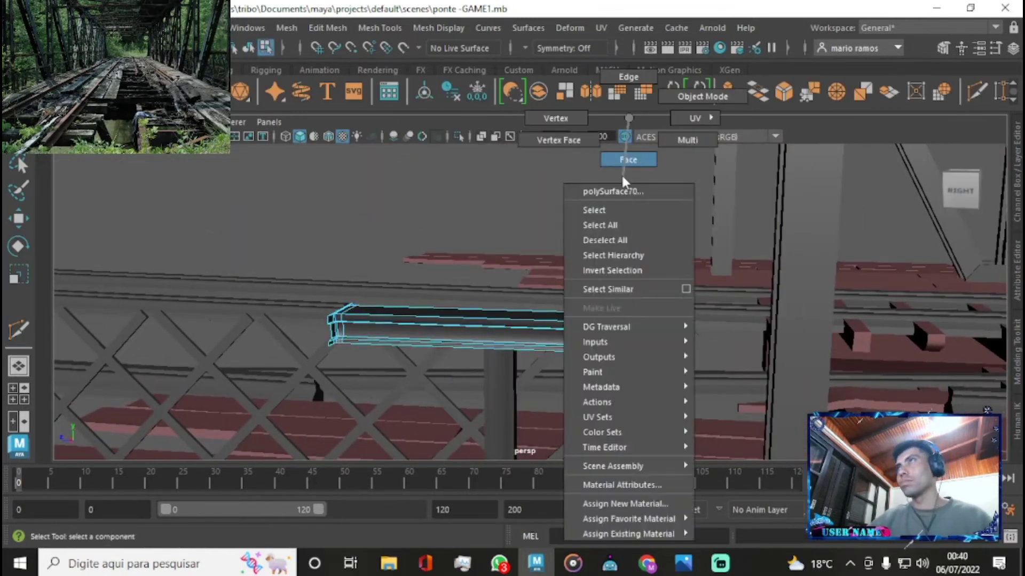
right_drag(625, 143, 625, 120)
mouse_move(448, 275)
alt+mouse_down()
mouse_move(418, 229)
mouse_move(511, 134)
alt+mouse_up()
key(w)
mouse_move(737, 408)
alt+mouse_down()
mouse_move(584, 247)
mouse_move(533, 365)
alt+mouse_up()
mouse_move(469, 389)
alt+mouse_down()
mouse_move(744, 299)
mouse_move(434, 289)
alt+mouse_up()
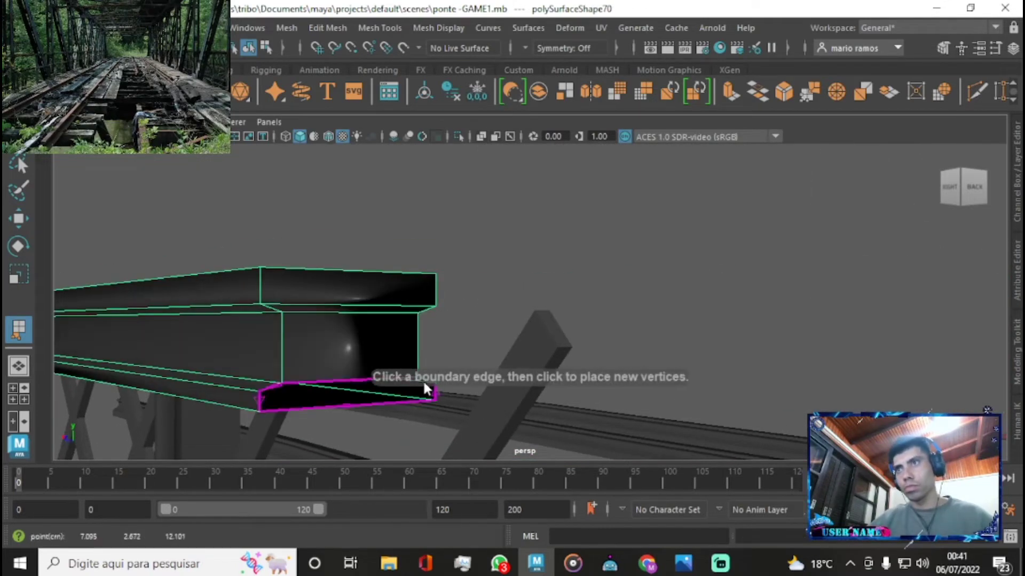
- Stretch the rail's end vertices out along the deck
alt+drag(255, 258, 549, 134)
right_drag(549, 133, 463, 139)
alt+drag(402, 329, 504, 268)
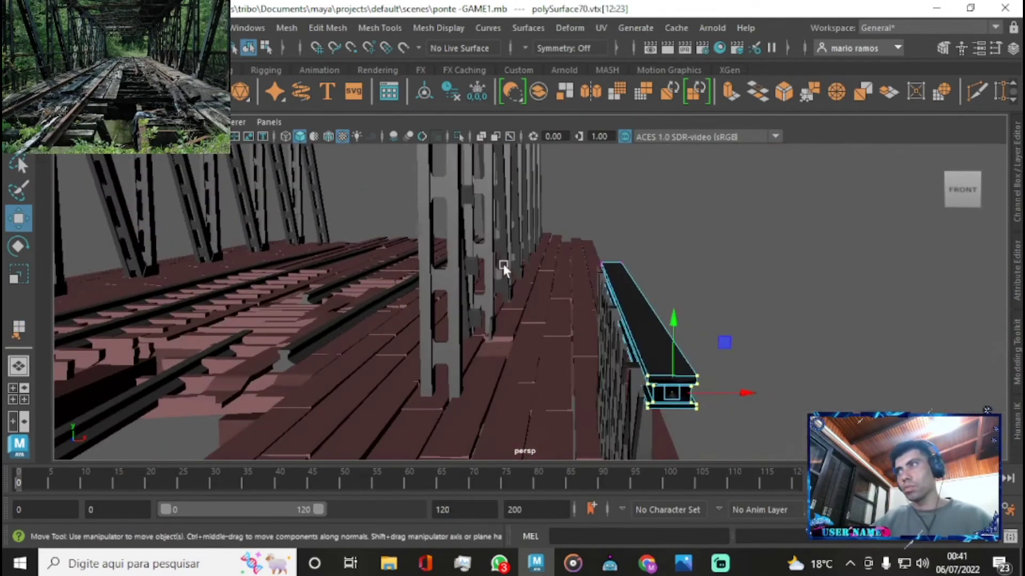
mouse_move(683, 289)
alt+mouse_down()
mouse_move(773, 284)
mouse_move(626, 275)
mouse_move(594, 347)
mouse_move(802, 255)
mouse_move(592, 416)
mouse_move(629, 343)
mouse_move(565, 362)
mouse_move(642, 238)
alt+mouse_up()
key(r)
click(593, 416)
alt+drag(561, 213, 289, 257)
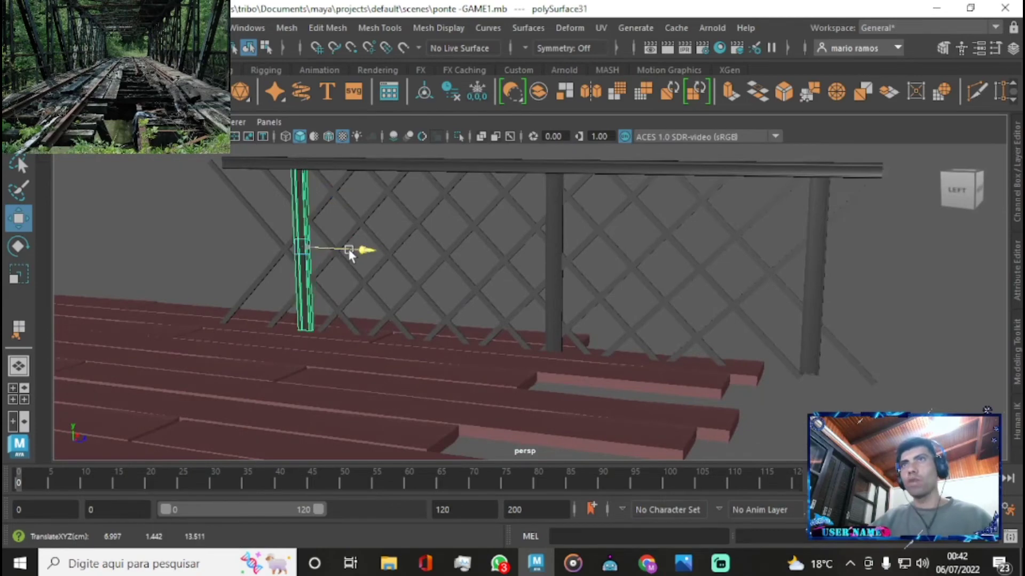
- Nudge the right-hand post along the railing
click(812, 278)
alt+drag(812, 278, 821, 277)
mouse_move(869, 193)
alt+mouse_down()
mouse_move(682, 277)
mouse_move(572, 286)
mouse_move(906, 313)
mouse_move(518, 288)
mouse_move(193, 303)
alt+mouse_up()
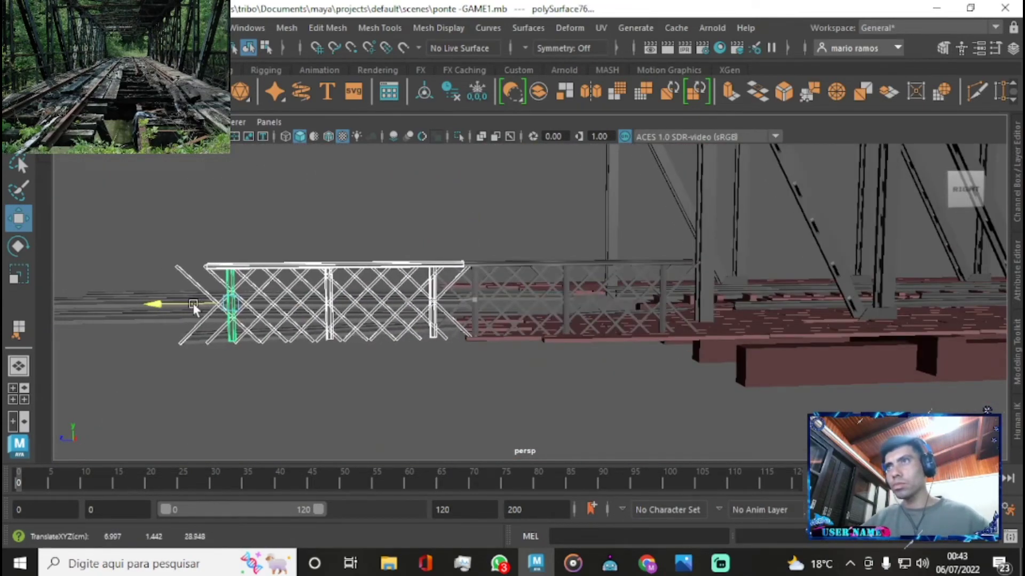
scroll(416, 339, down, 5)
- Duplicate the fence panel and slide the copy along the bridge
click(379, 299)
alt+drag(325, 236, 724, 293)
scroll(723, 293, up, 4)
key(ctrl+d)
mouse_move(561, 331)
mouse_down()
mouse_move(250, 333)
mouse_move(694, 299)
mouse_move(197, 333)
mouse_move(268, 332)
mouse_move(479, 261)
mouse_move(373, 240)
mouse_move(427, 212)
mouse_move(201, 283)
mouse_move(407, 214)
mouse_up()
click(427, 212)
- Separate the fence panel, snap a diagonal slat's end into place, and recombine it
click(201, 282)
mouse_move(403, 262)
alt+mouse_down()
mouse_move(410, 126)
mouse_move(565, 303)
mouse_move(299, 266)
alt+mouse_up()
click(286, 28)
click(308, 98)
click(181, 307)
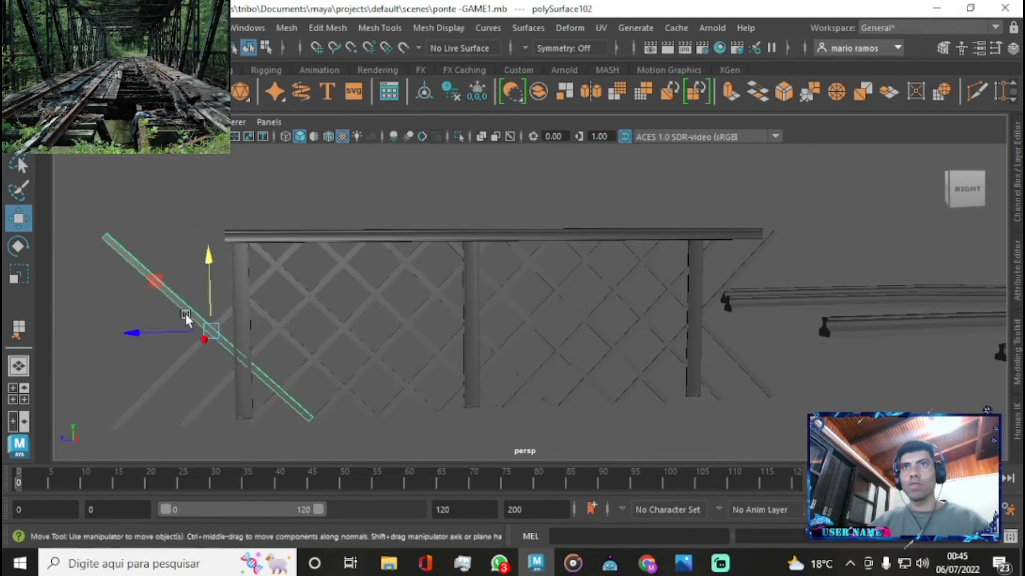
drag(191, 367, 85, 432)
middle_click(226, 424)
right_click(235, 202)
shift+right_drag(331, 88, 321, 80)
- Shift a railing section slightly along the bridge
alt+drag(626, 386, 541, 338)
scroll(385, 315, up, 5)
alt+drag(419, 325, 434, 273)
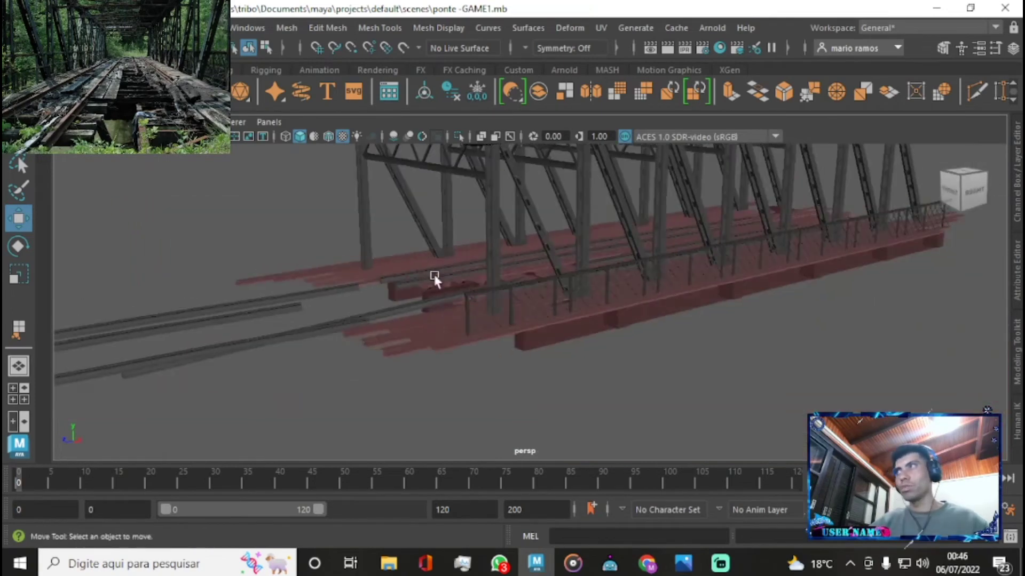
click(452, 245)
middle_drag(452, 245, 474, 248)
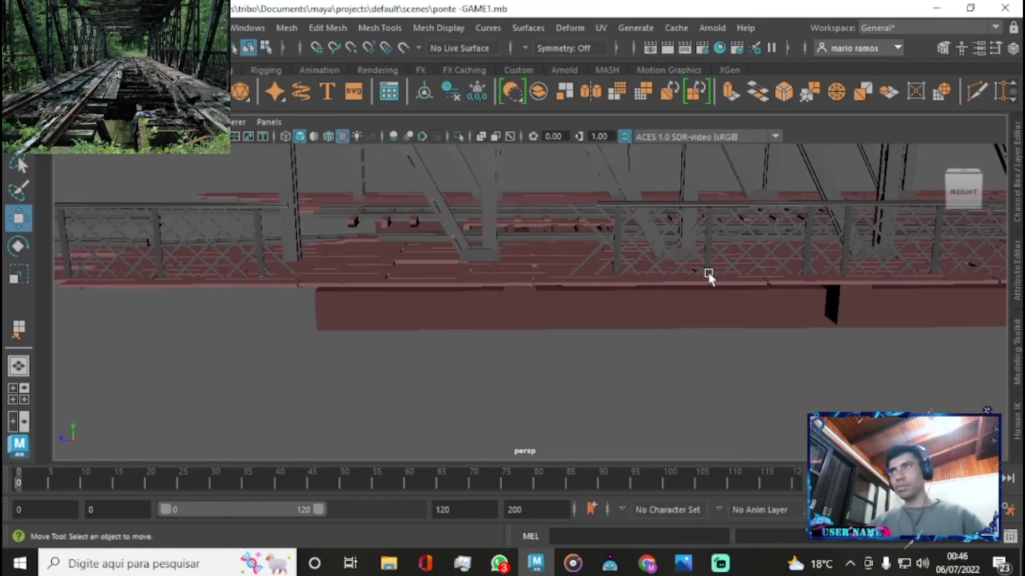
scroll(709, 276, down, 3)
click(658, 244)
key(f)
- Select all the railing pieces and merge them with Mesh > Combine
click(177, 27)
click(635, 287)
scroll(710, 290, down, 5)
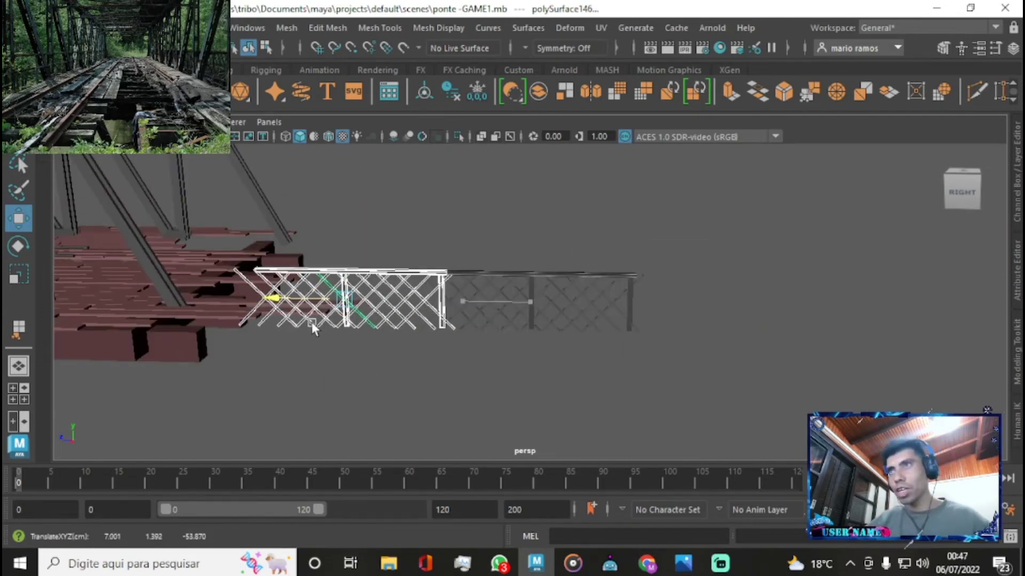
click(446, 311)
click(176, 27)
click(389, 112)
key(ctrl+z)
right_click(577, 195)
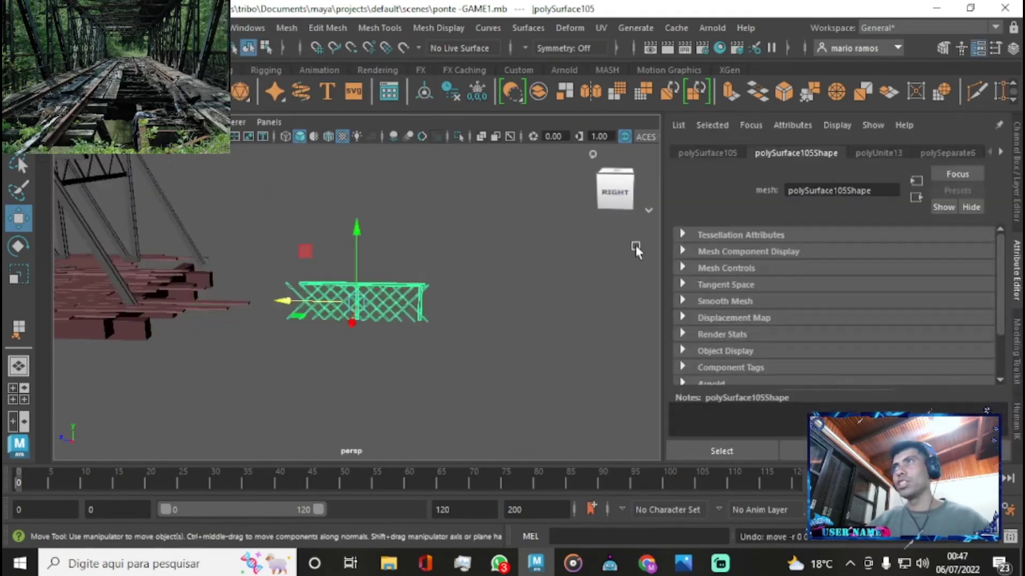
click(836, 240)
scroll(836, 239, up, 3)
drag(699, 350, 699, 350)
click(287, 27)
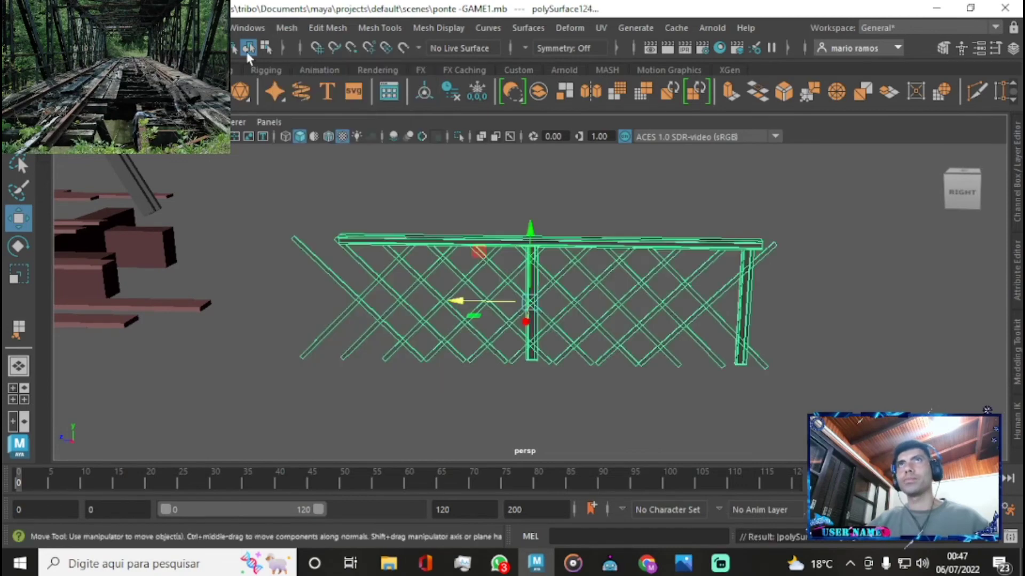
click(306, 72)
- Position the combined railing and move the diagonal brace's end vertices onto the post
drag(438, 299, 196, 300)
scroll(197, 300, down, 3)
drag(300, 312, 352, 312)
key(f)
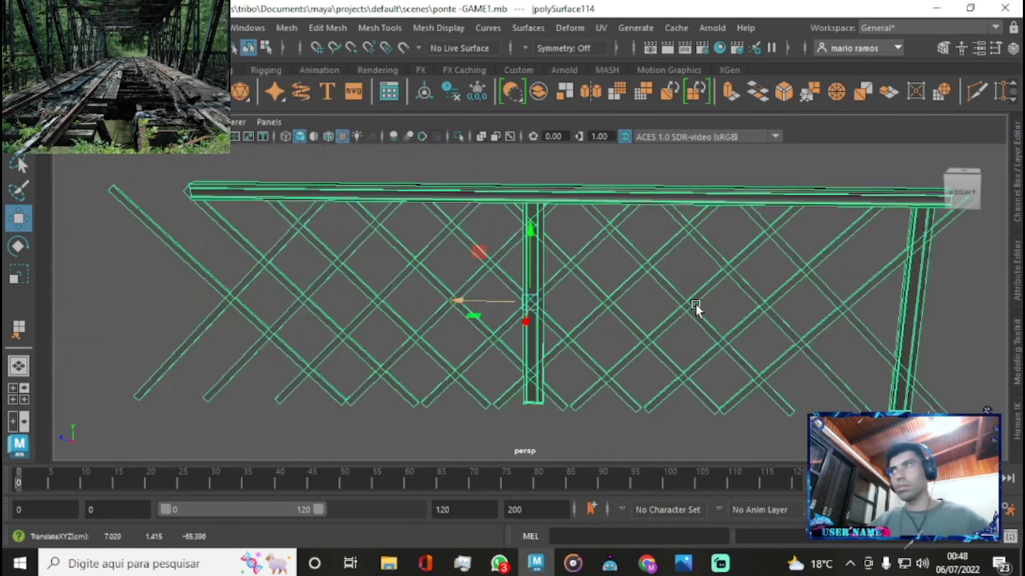
drag(662, 205, 688, 227)
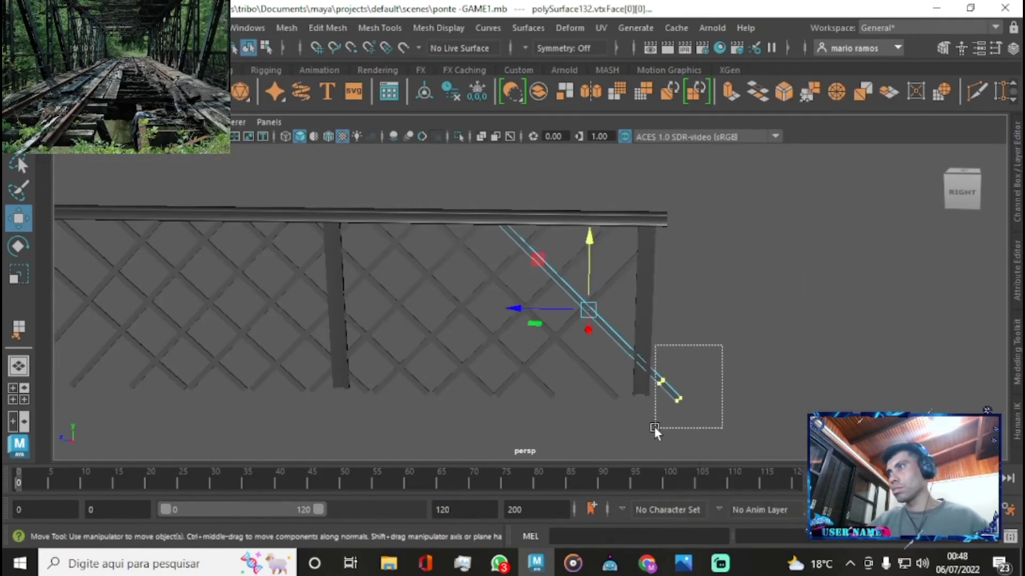
right_drag(779, 161, 758, 122)
drag(630, 336, 661, 369)
drag(646, 314, 645, 264)
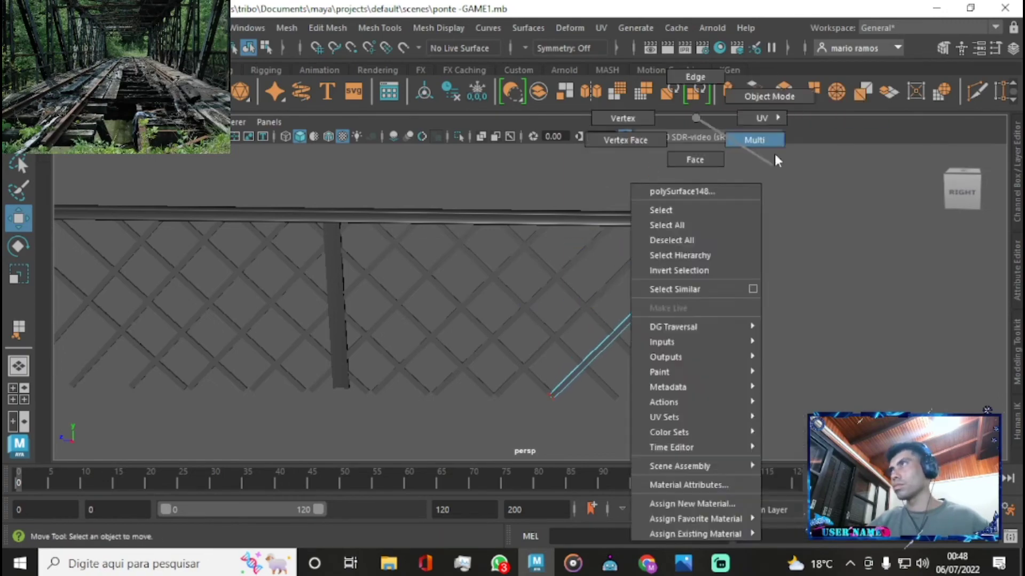
drag(662, 318, 602, 318)
scroll(752, 296, down, 3)
click(287, 28)
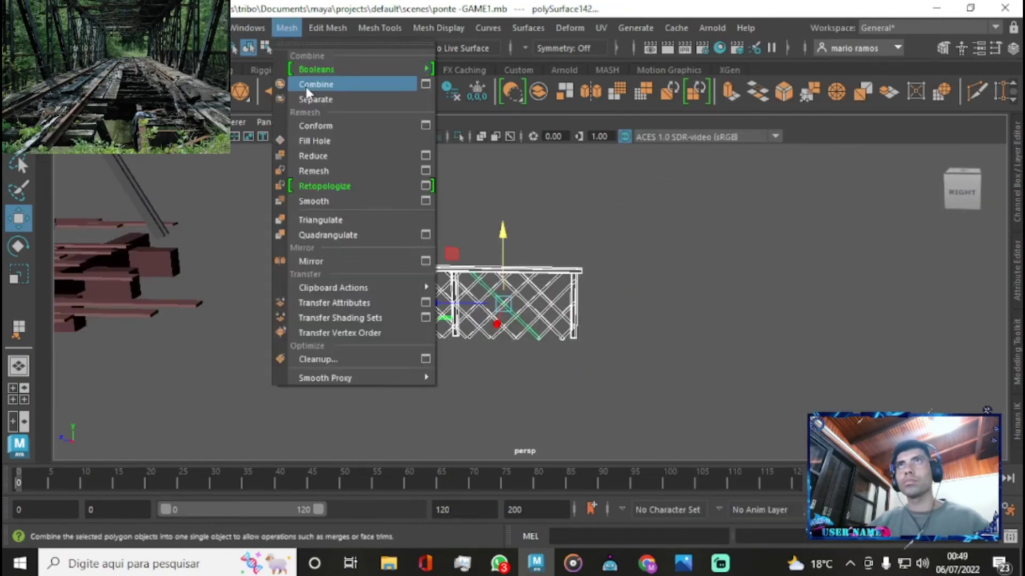
- Combine the railing into one mesh and place duplicated copies along the bridge deck
click(301, 68)
scroll(287, 260, up, 5)
scroll(445, 313, down, 4)
key(ctrl+d)
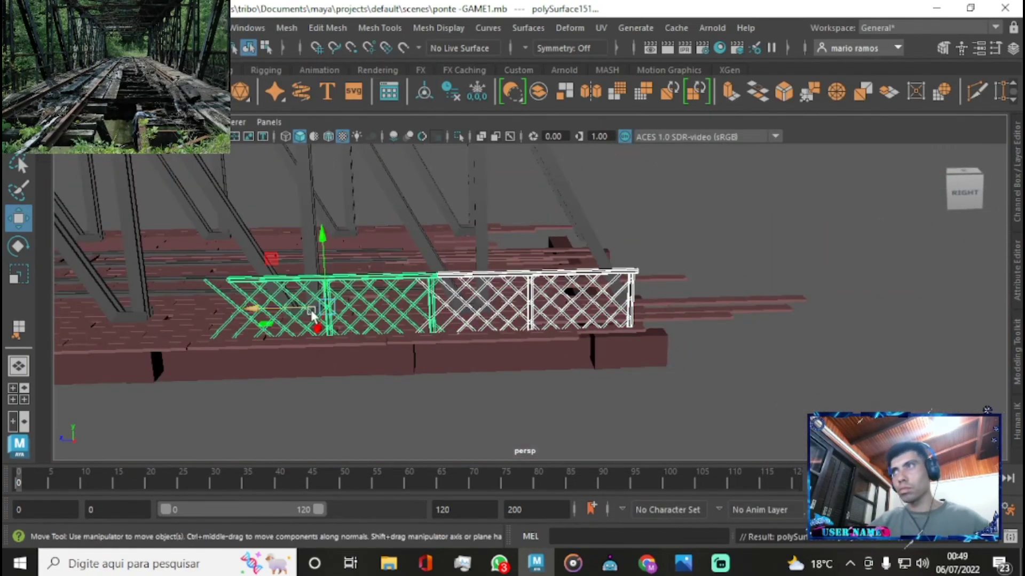
key(ctrl+d)
scroll(659, 265, up, 3)
mouse_move(426, 277)
mouse_down()
mouse_move(662, 277)
mouse_move(204, 315)
mouse_move(374, 248)
mouse_up()
key(ctrl+d)
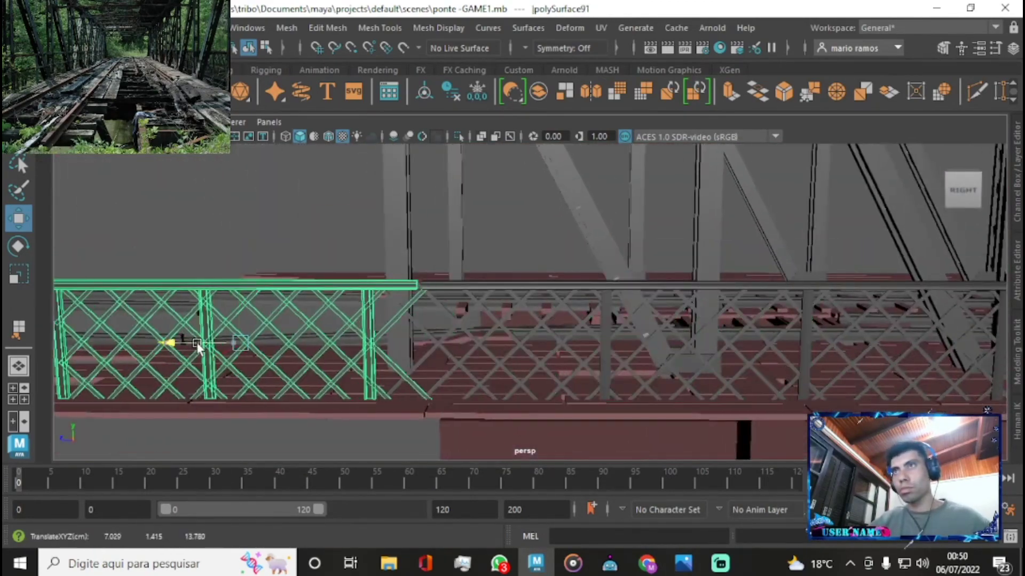
click(373, 247)
- Review a railing section across the bridge, then select and frame the small cube
scroll(659, 293, down, 5)
mouse_move(659, 293)
alt+mouse_down()
mouse_move(300, 214)
mouse_move(445, 328)
mouse_move(382, 312)
mouse_move(187, 297)
alt+mouse_up()
click(445, 328)
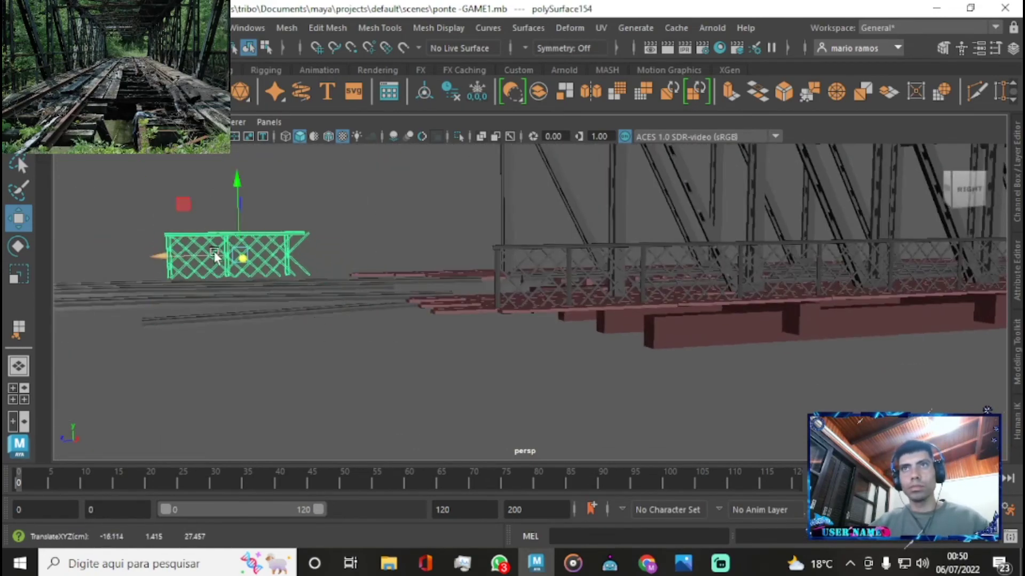
key(f)
click(287, 28)
mouse_move(279, 429)
mouse_down()
mouse_move(437, 277)
mouse_move(542, 279)
mouse_up()
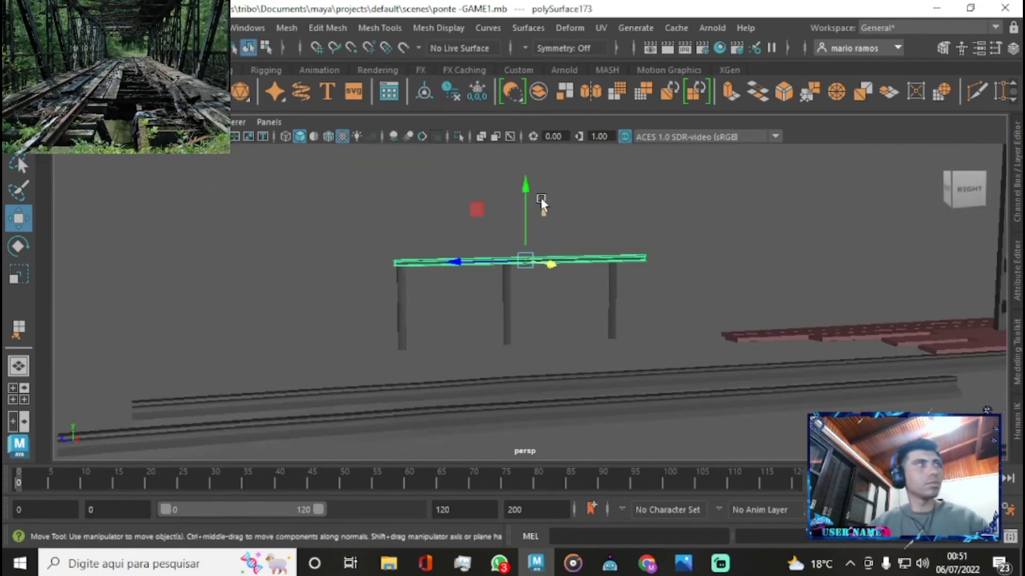
alt+drag(540, 201, 592, 325)
click(629, 233)
key(f)
- Give the small cube a new dark Blinn material and scale it into a flat bar
click(377, 70)
click(309, 90)
click(892, 153)
drag(746, 344, 747, 373)
key(ctrl+a)
key(r)
mouse_move(533, 267)
alt+mouse_down()
mouse_move(661, 314)
mouse_move(633, 306)
alt+mouse_up()
- Stretch the end vertices of the two bars to lengthen them beside the posts
click(660, 267)
key(f)
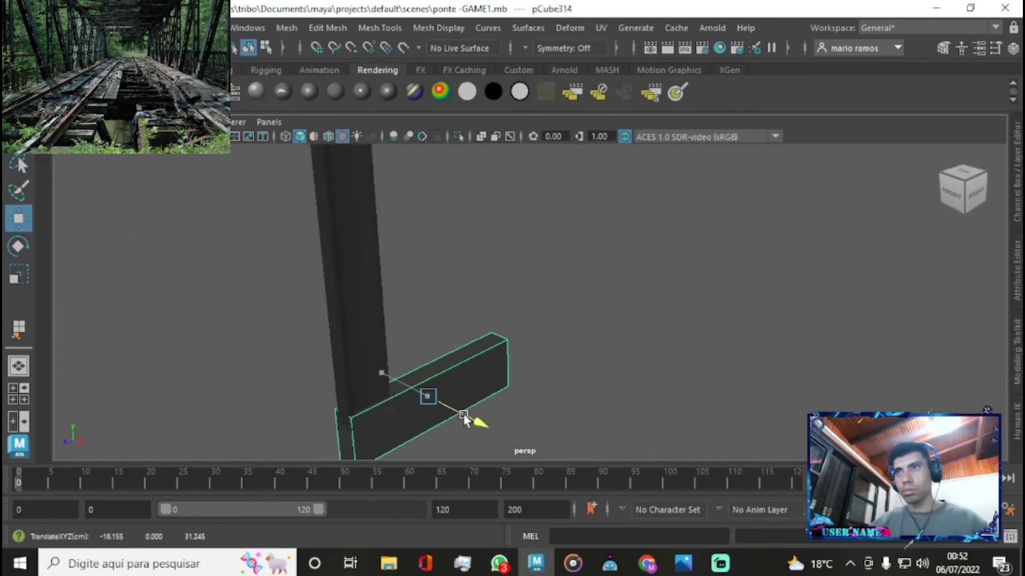
alt+drag(437, 215, 492, 293)
key(w)
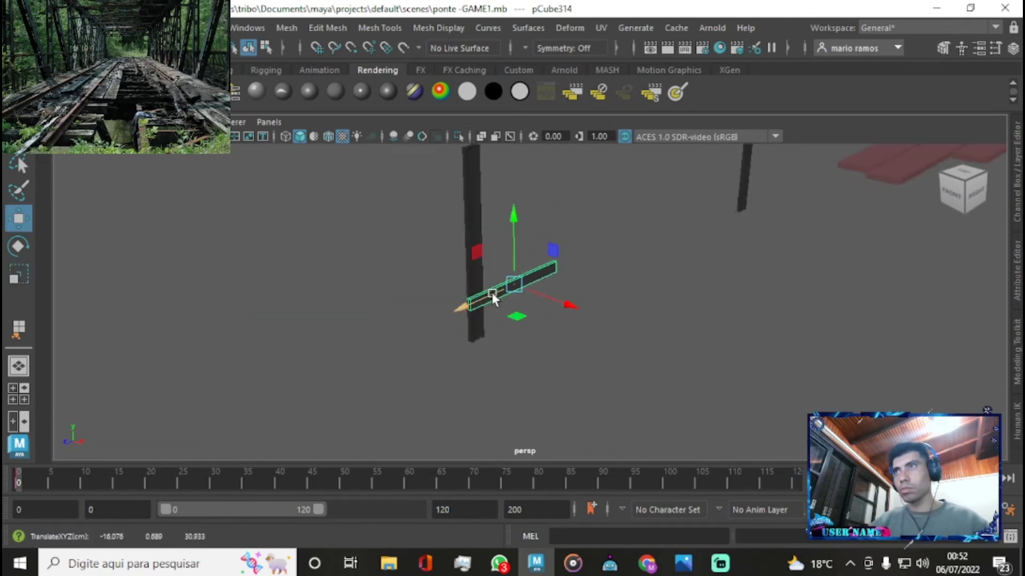
alt+drag(520, 222, 492, 230)
shift+click(491, 256)
mouse_move(683, 229)
mouse_down()
mouse_move(722, 238)
mouse_move(741, 267)
mouse_move(588, 291)
mouse_move(719, 223)
mouse_up()
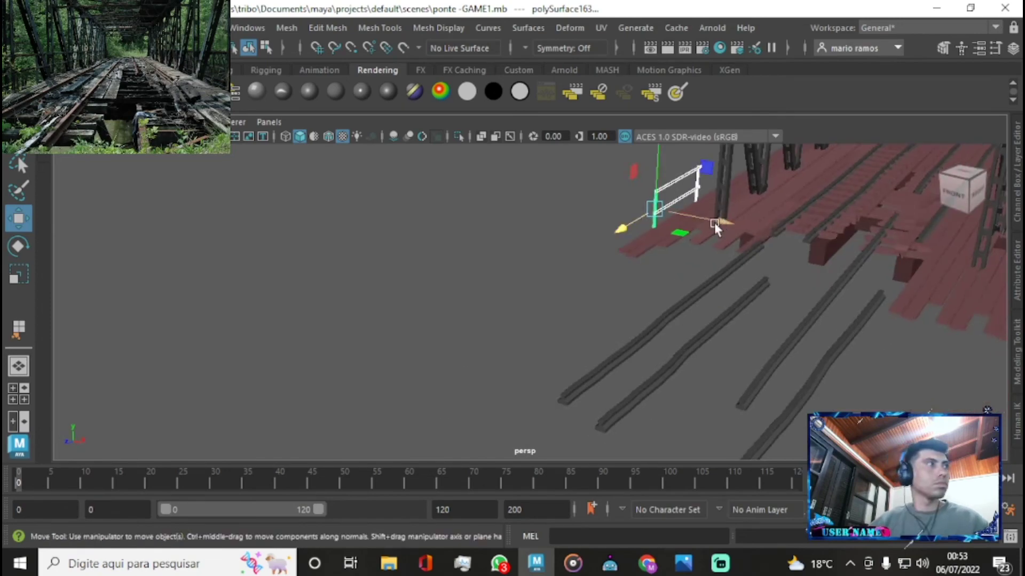
- Orbit around the bridge to check it from the side and front
mouse_move(815, 209)
alt+mouse_down()
mouse_move(568, 321)
mouse_move(665, 307)
alt+mouse_up()
mouse_move(596, 292)
alt+mouse_down()
mouse_move(411, 320)
mouse_move(345, 318)
alt+mouse_up()
scroll(427, 297, down, 5)
alt+drag(402, 297, 214, 310)
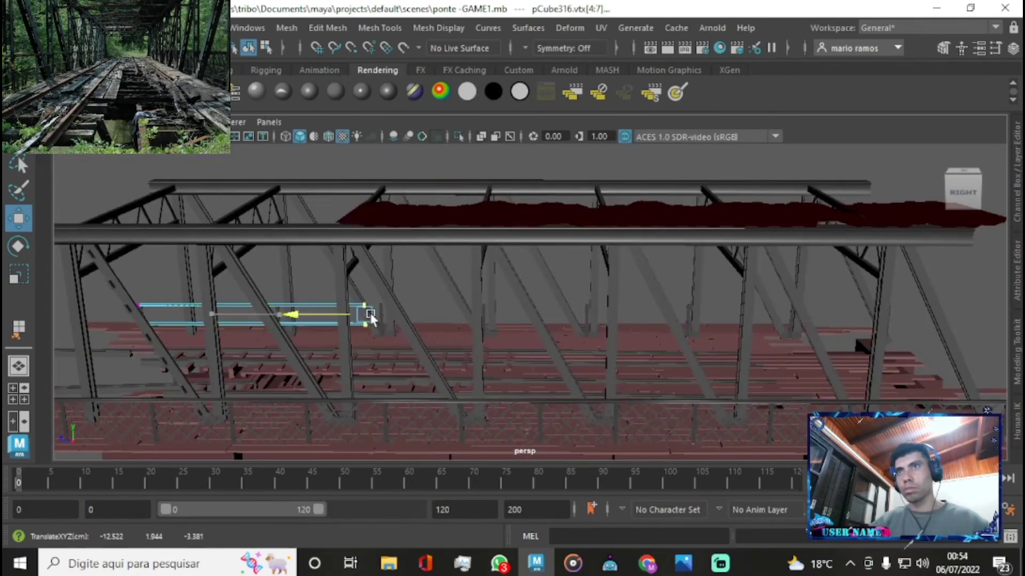
mouse_move(492, 302)
alt+mouse_down()
mouse_move(562, 316)
mouse_move(697, 295)
alt+mouse_up()
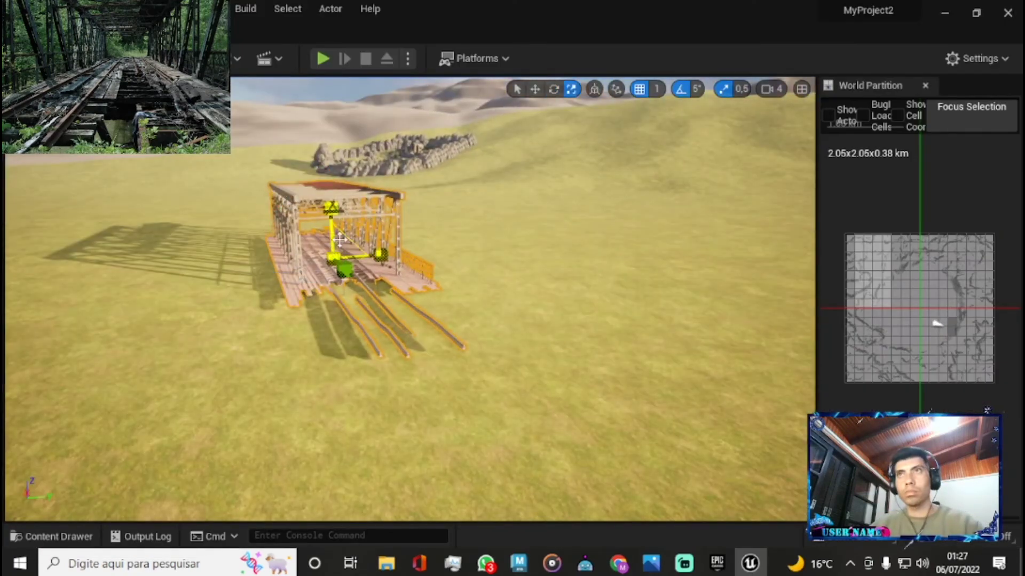
- Shrink the bridge, test-run the character across it, and open the ponte folder
drag(340, 241, 337, 236)
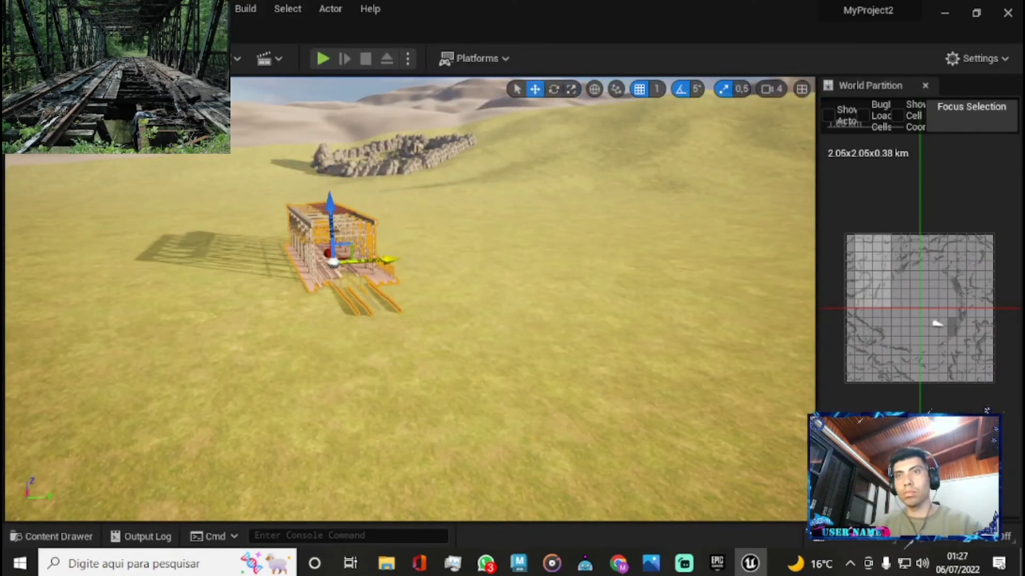
key(alt+p)
key(w)
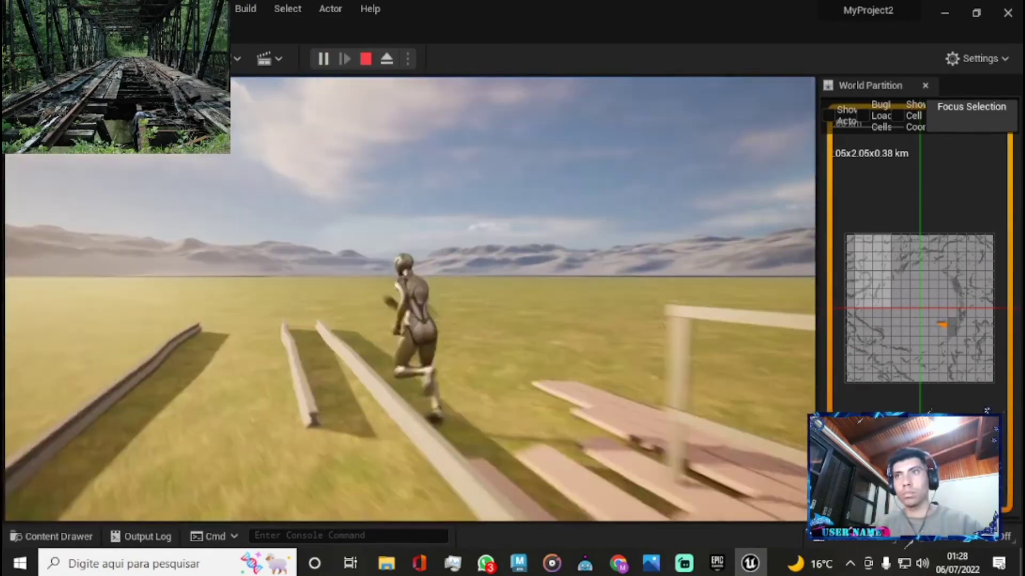
key(Escape)
key(ctrl+space)
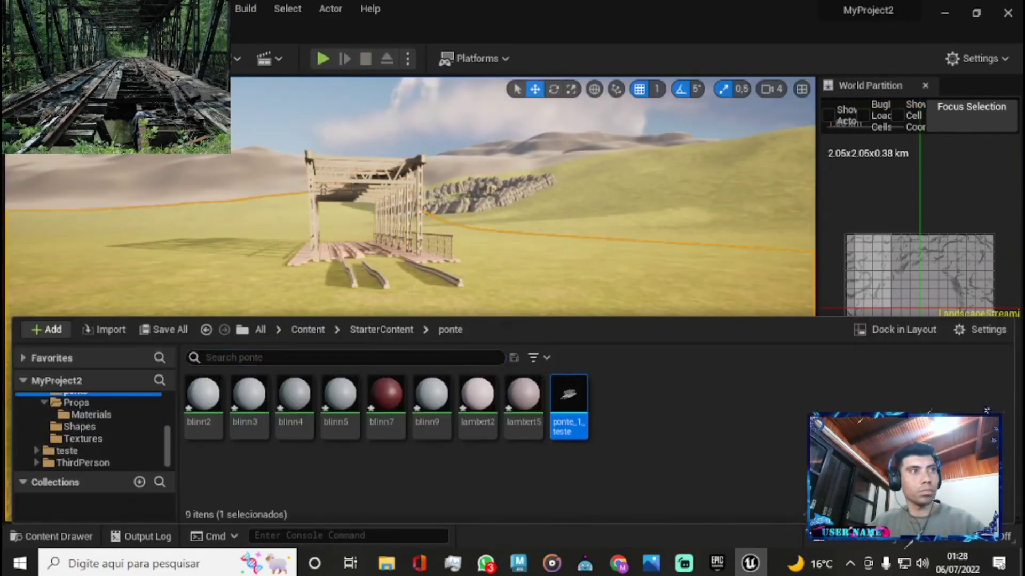
- Place SM_Bush from StarterContent Props and line Alt-dragged copies along the bridge
click(66, 424)
click(76, 403)
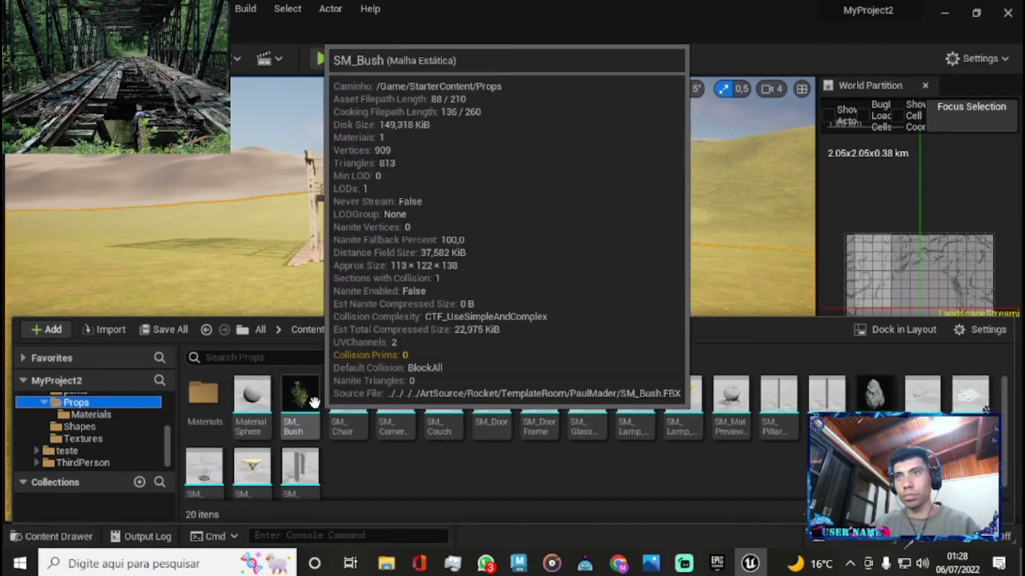
right_drag(406, 214, 406, 213)
right_drag(384, 154, 403, 182)
key(w)
alt+drag(359, 370, 795, 322)
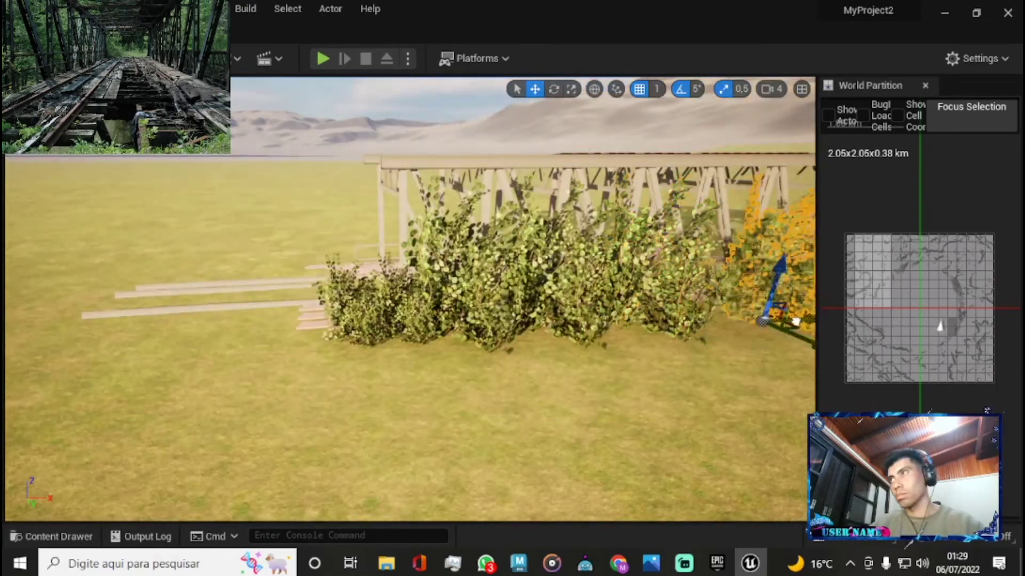
- Scale and scatter smaller bushes around the tracks, checking from several views
right_drag(796, 322, 796, 322)
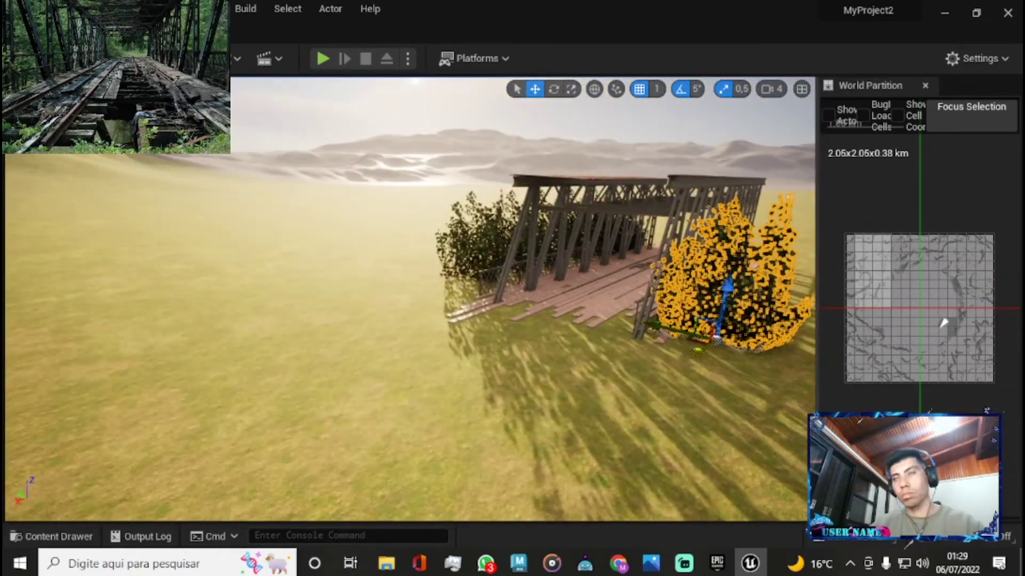
right_drag(589, 395, 588, 395)
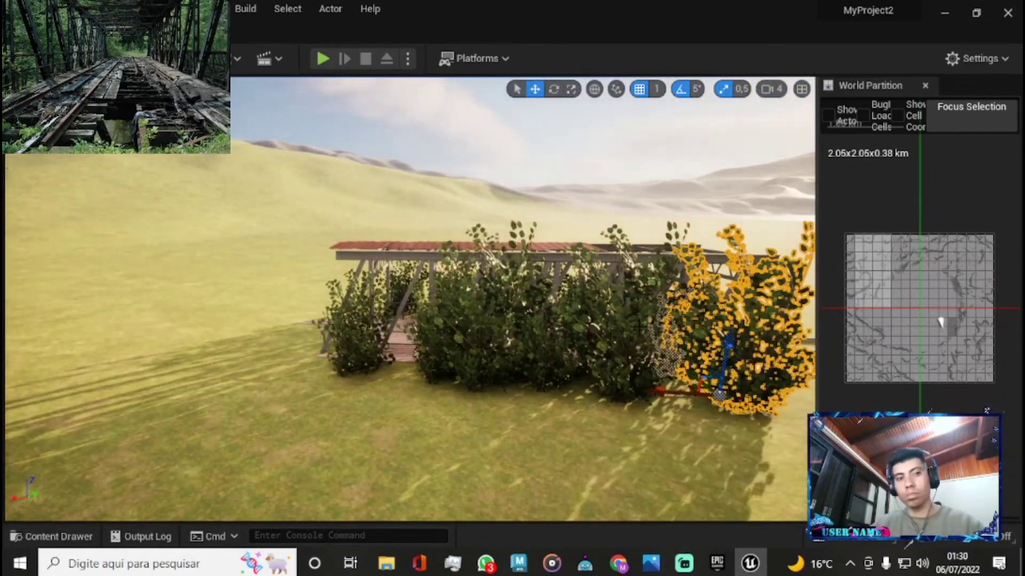
right_drag(589, 395, 589, 395)
key(r)
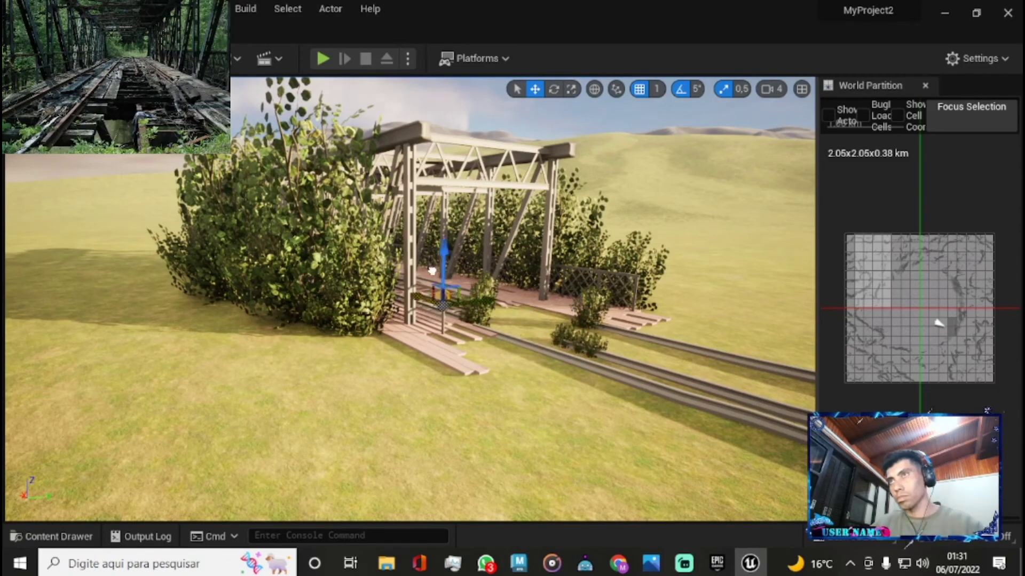
key(f)
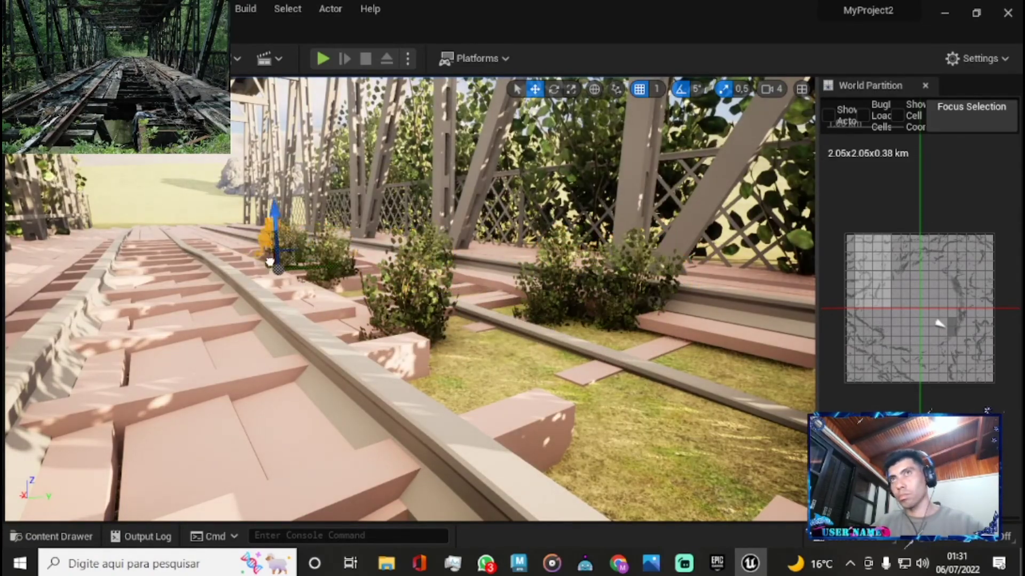
right_drag(270, 261, 349, 394)
- Dock the Outliner beside the viewport and widen its panel
click(980, 58)
click(859, 170)
scroll(859, 170, up, 5)
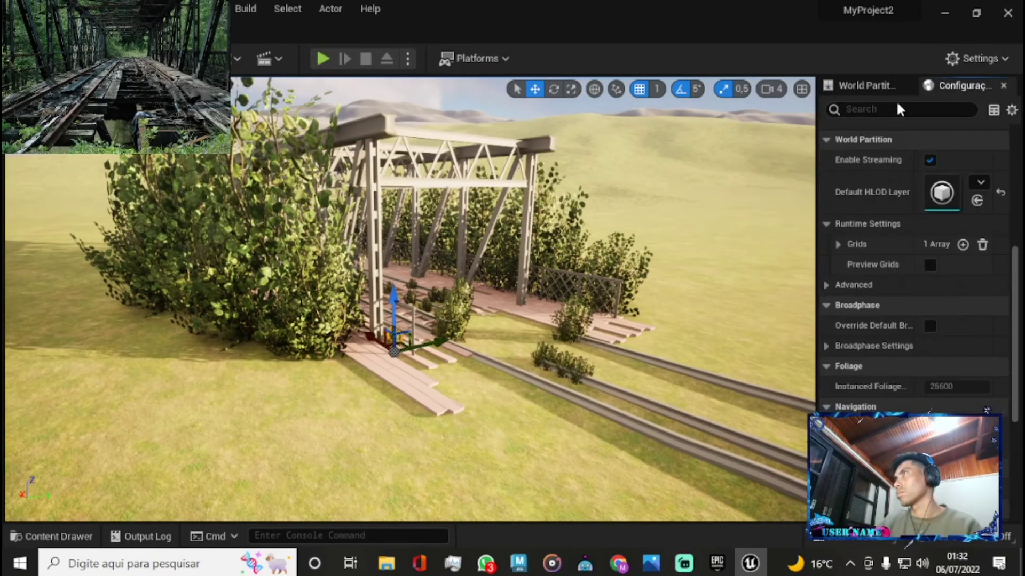
click(213, 8)
click(288, 160)
mouse_move(256, 53)
mouse_down()
mouse_move(904, 61)
mouse_move(860, 389)
mouse_up()
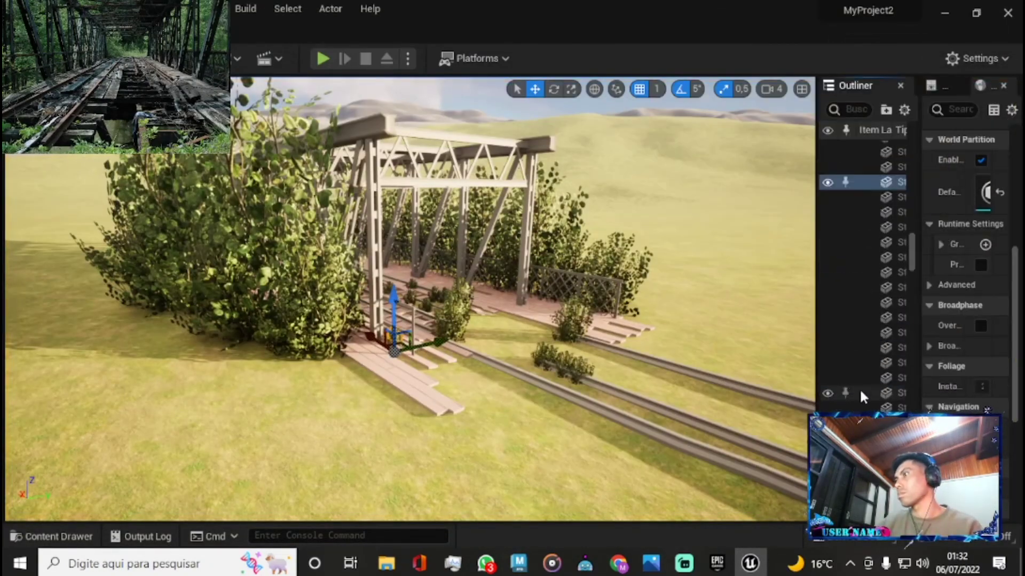
drag(817, 266, 677, 267)
- Rotate the DirectionalLight to a dusk angle and play the level
double_click(785, 193)
key(e)
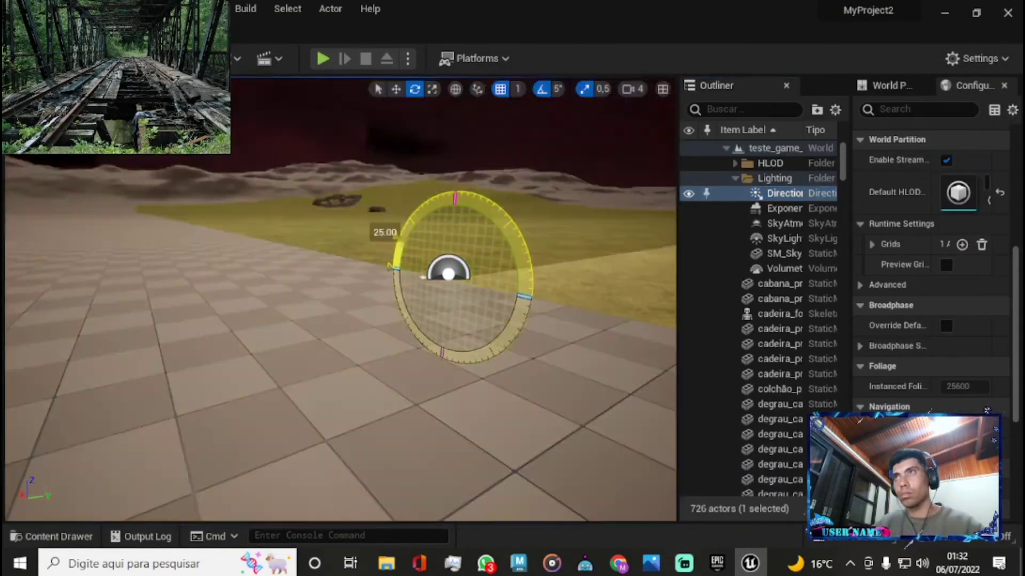
drag(392, 266, 393, 203)
key(alt+p)
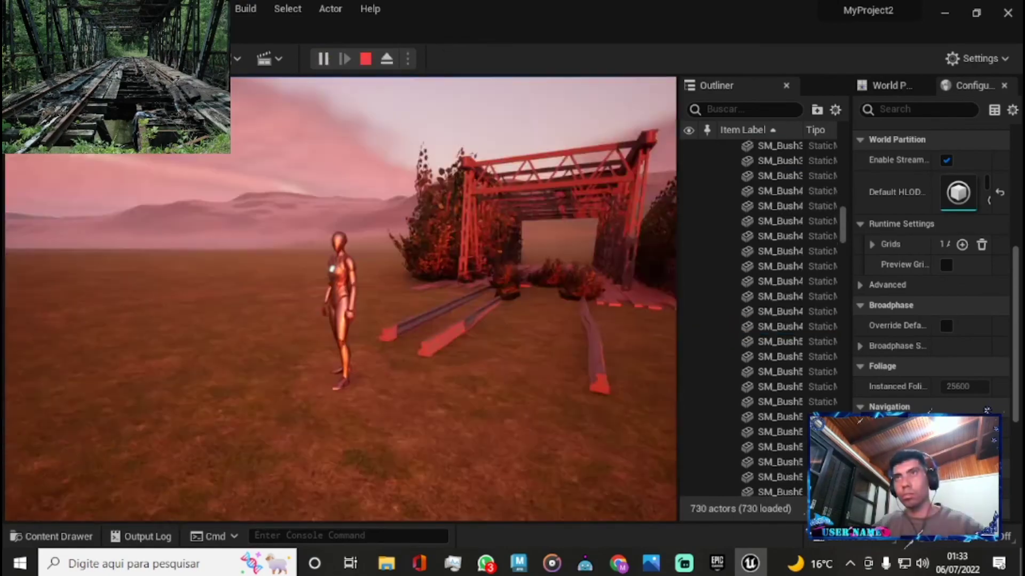